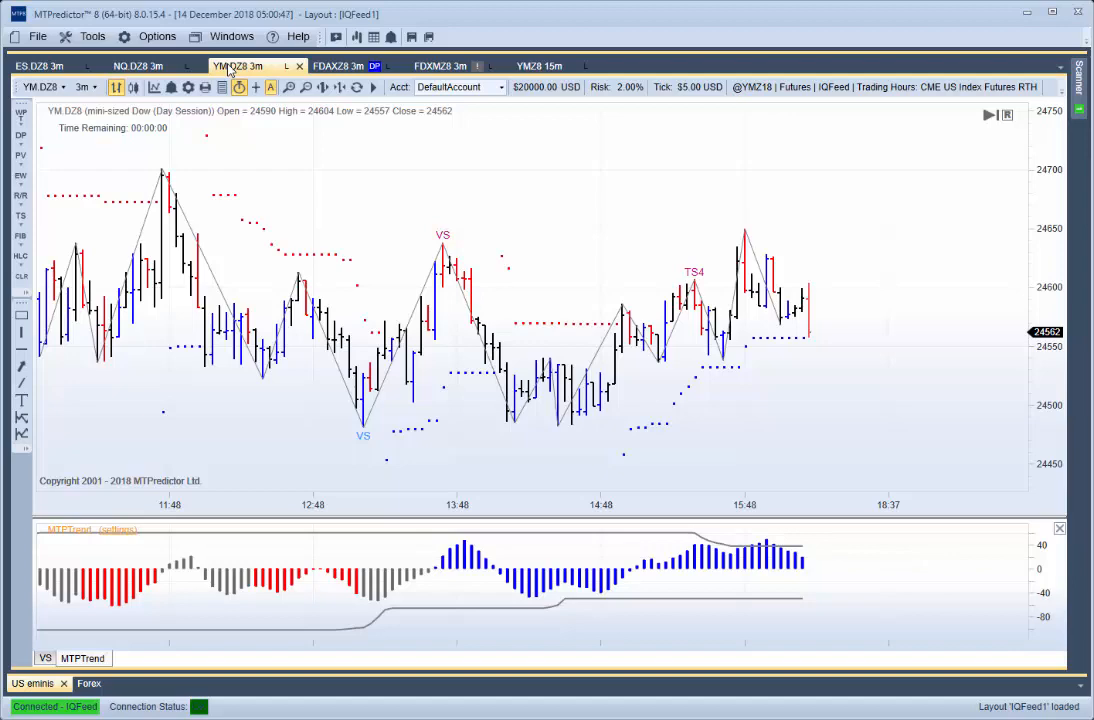
- Close the 3-minute charts of YM.DZ8, NQ.DZ8 and ES.DZ8
click(1079, 82)
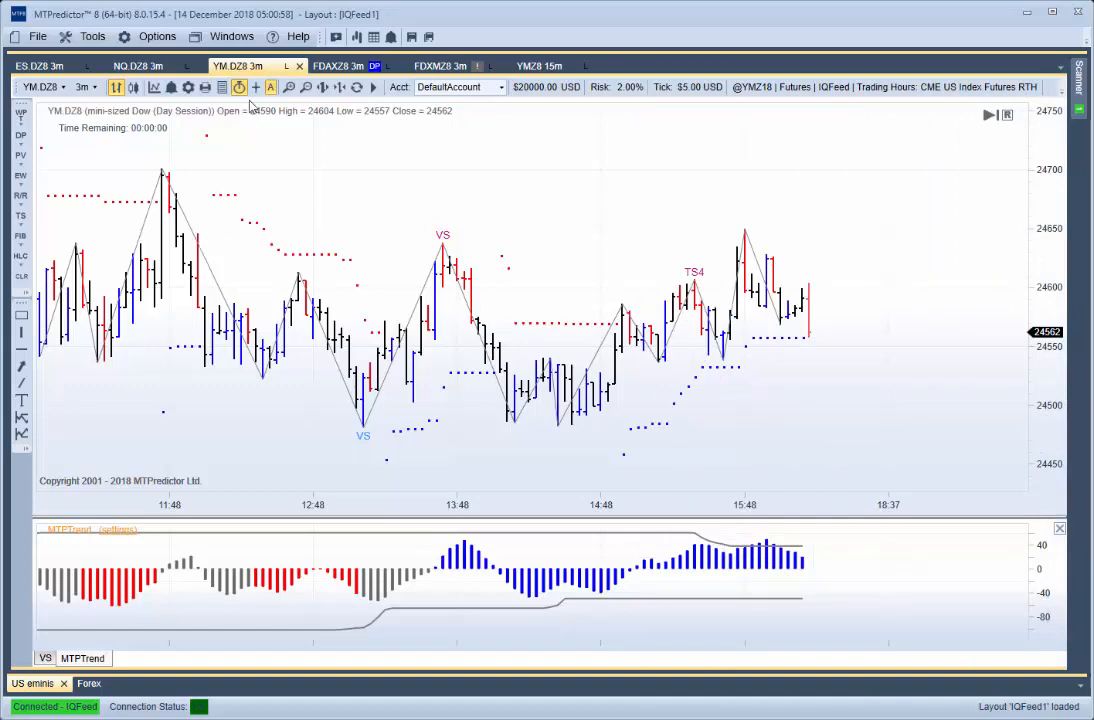
click(299, 66)
click(512, 406)
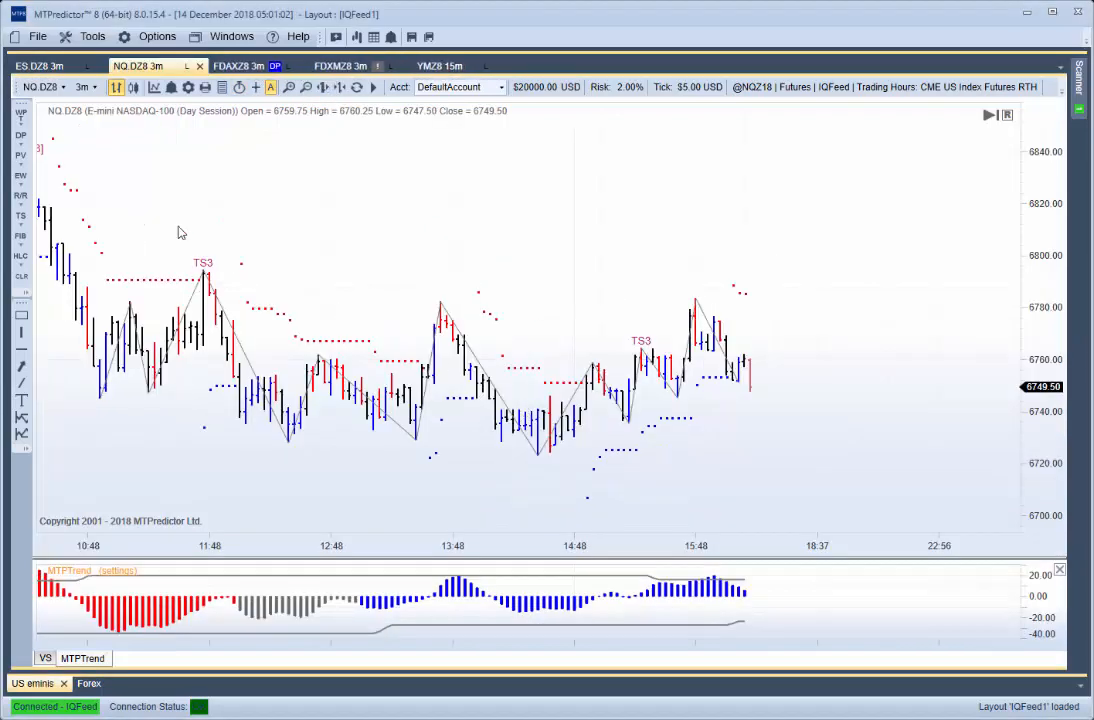
click(201, 67)
click(510, 406)
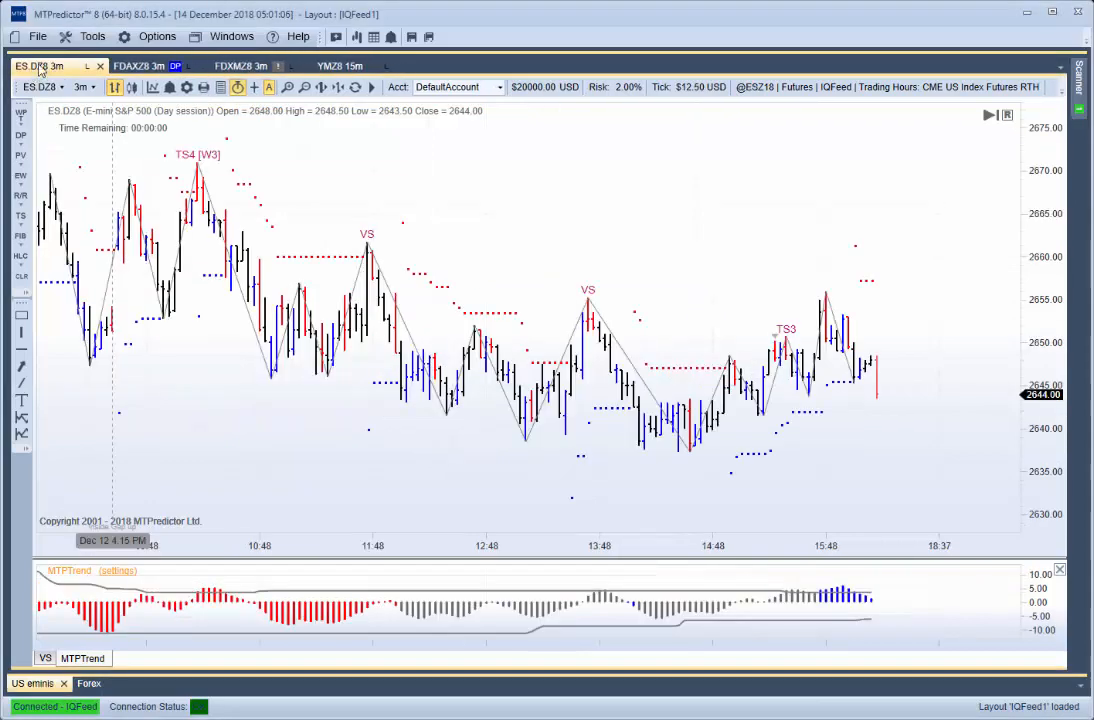
click(99, 66)
click(509, 406)
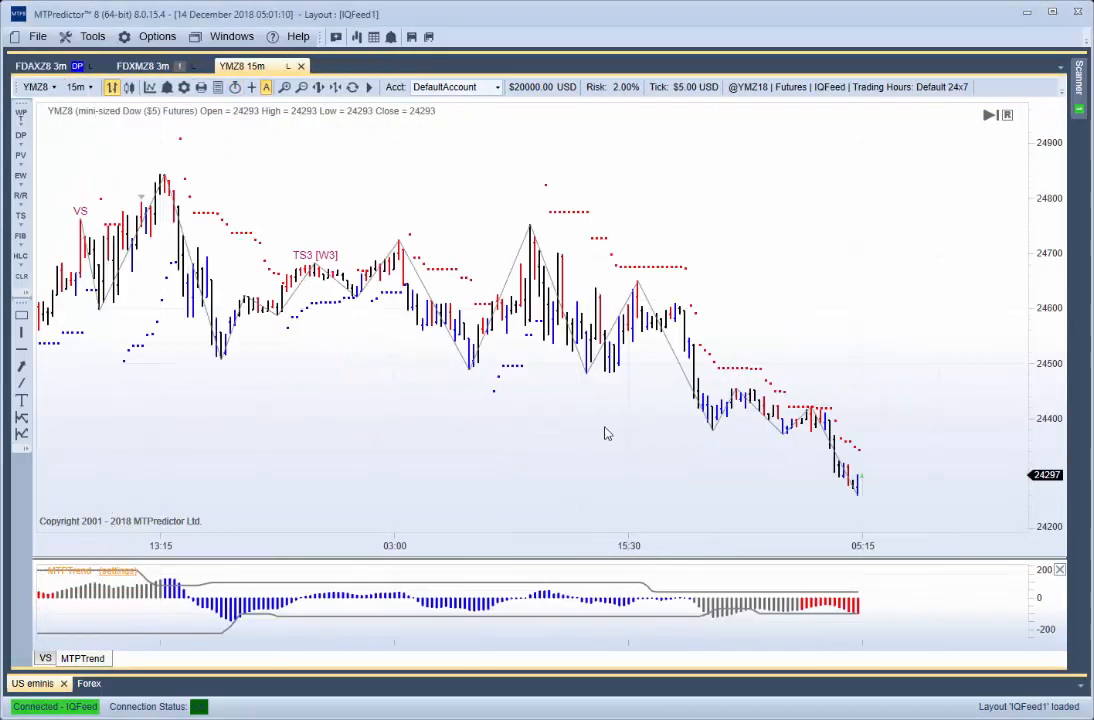
- Open the Scanner with the December contracts and close it completely
click(1078, 80)
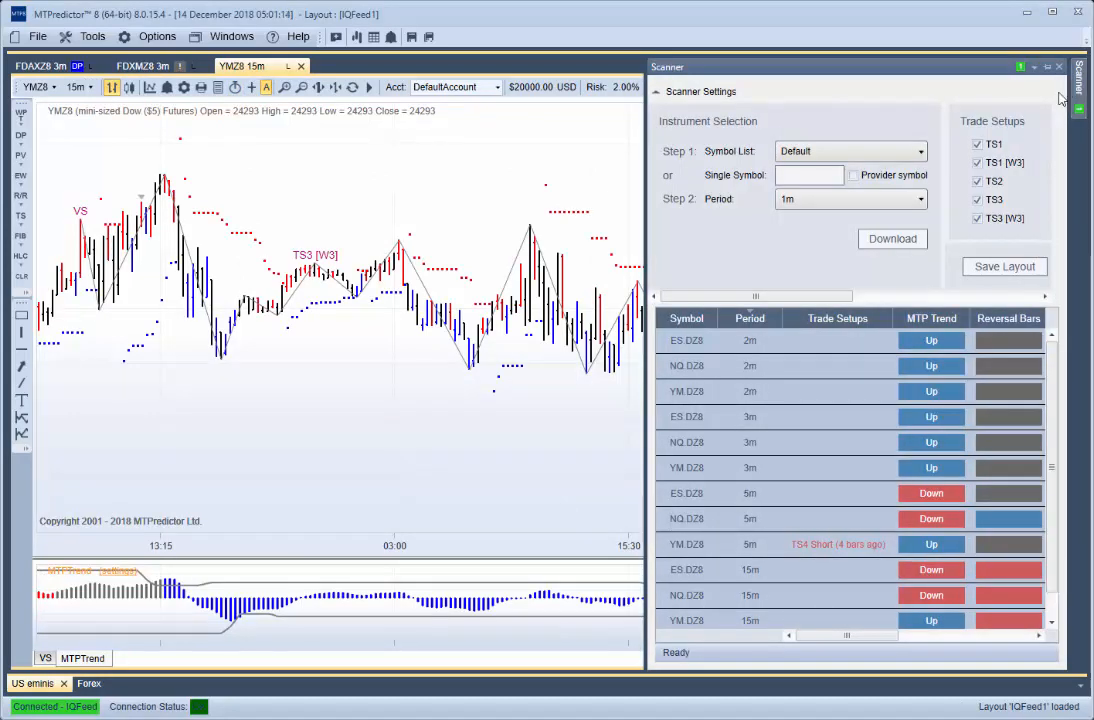
click(1078, 84)
click(1078, 84)
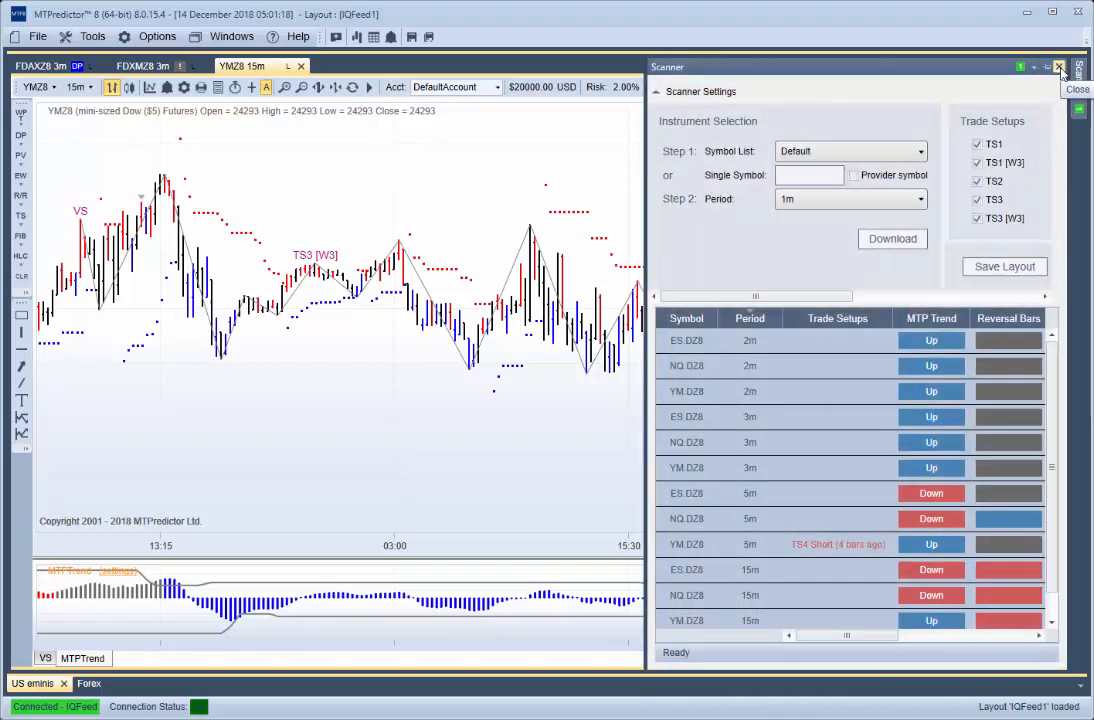
click(1060, 67)
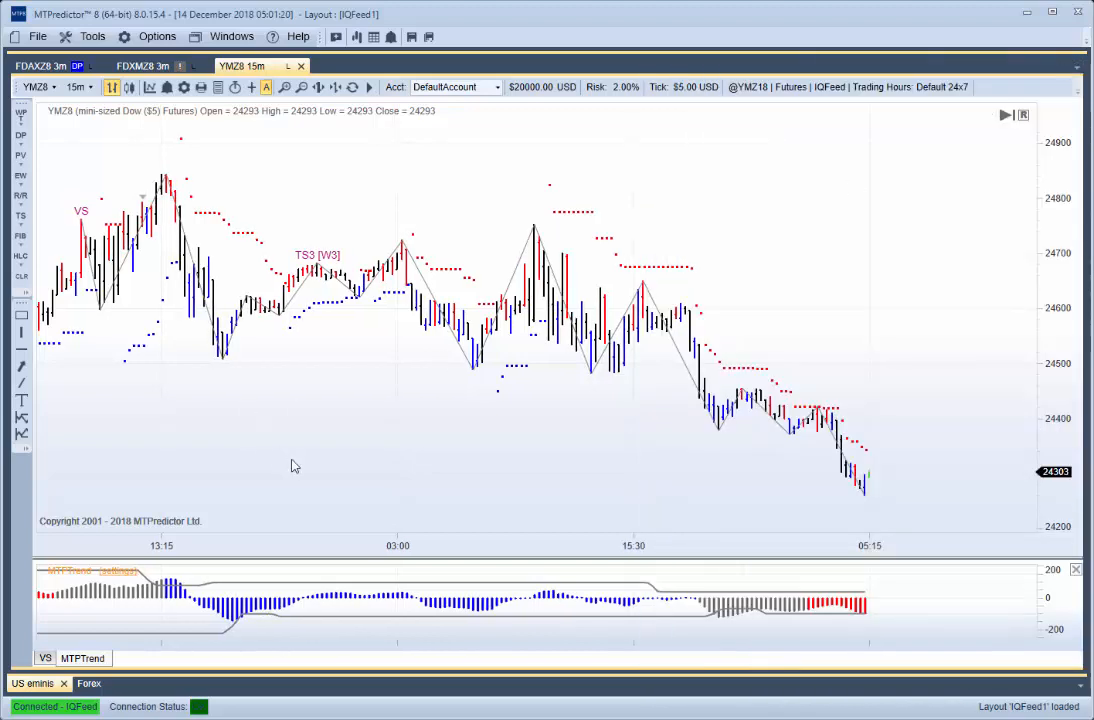
- Open the Symbol Manager and load the Day Session symbol list
scroll(293, 458, up, 2)
drag(370, 420, 303, 378)
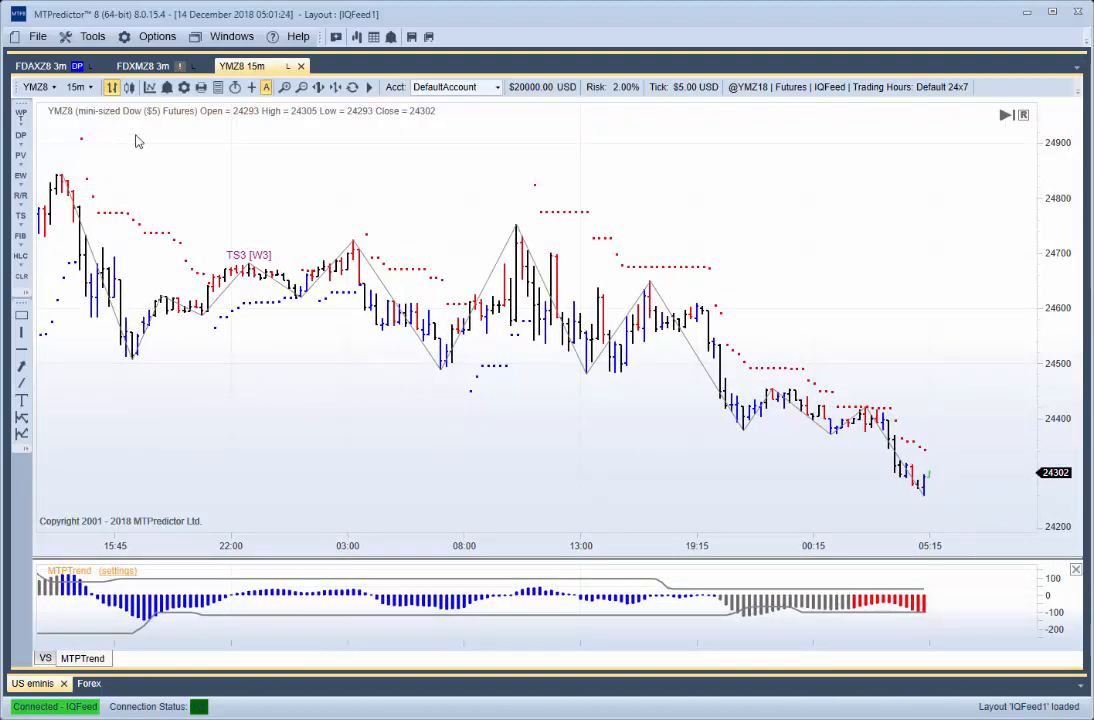
click(92, 38)
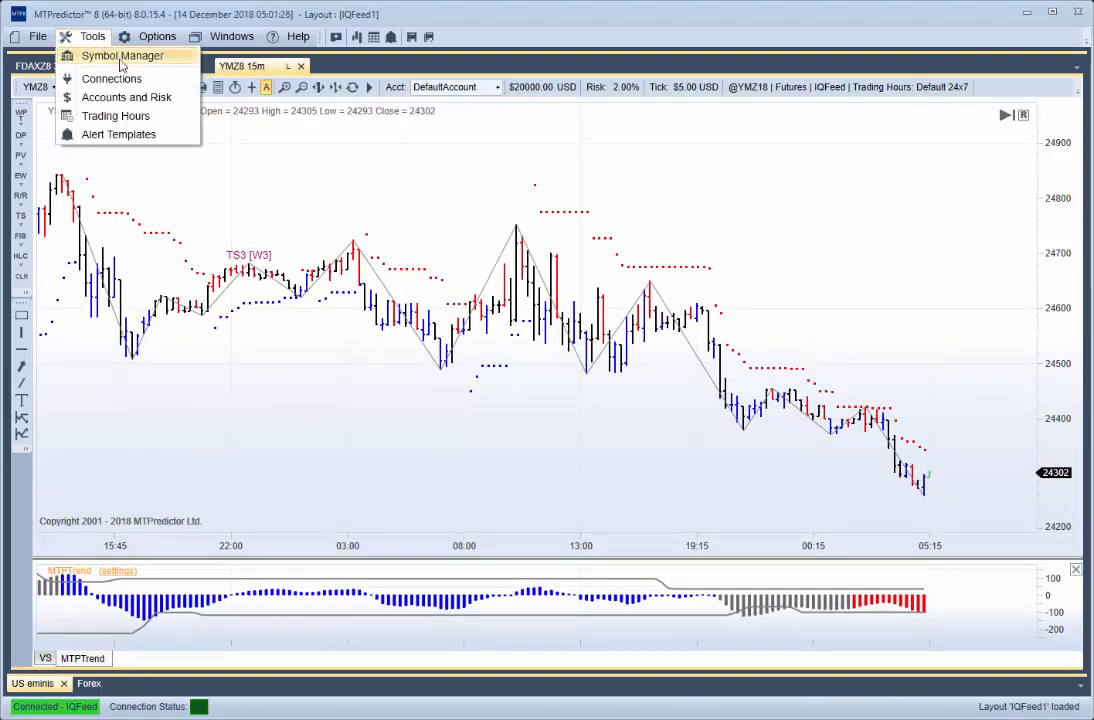
click(118, 56)
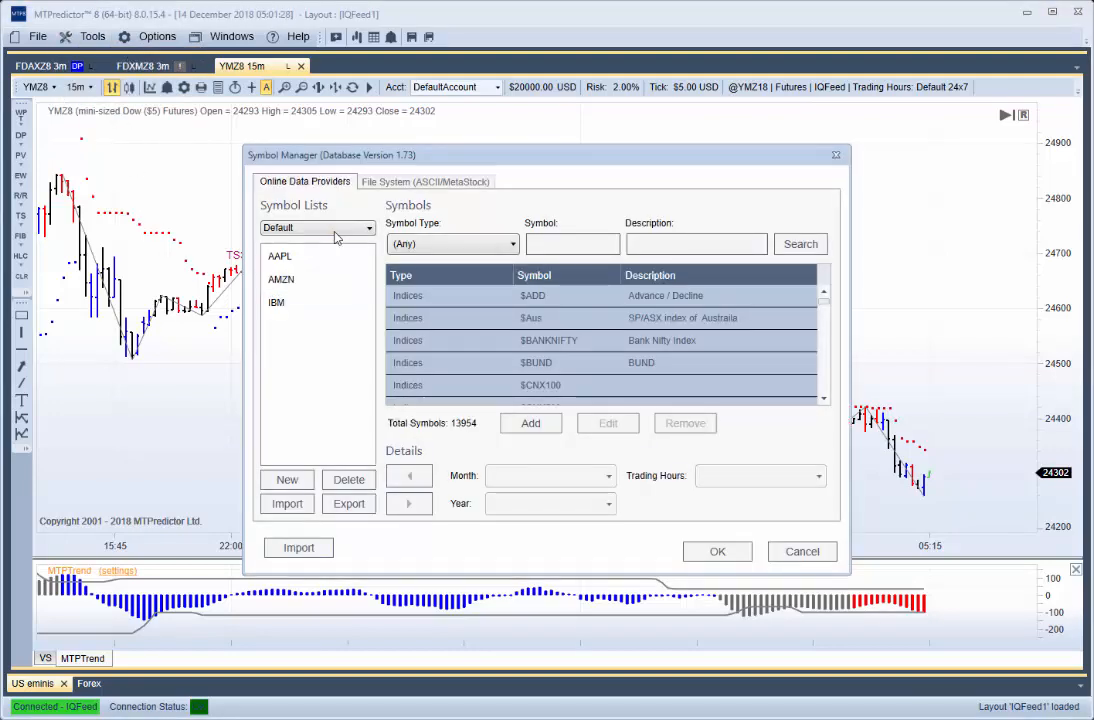
click(335, 231)
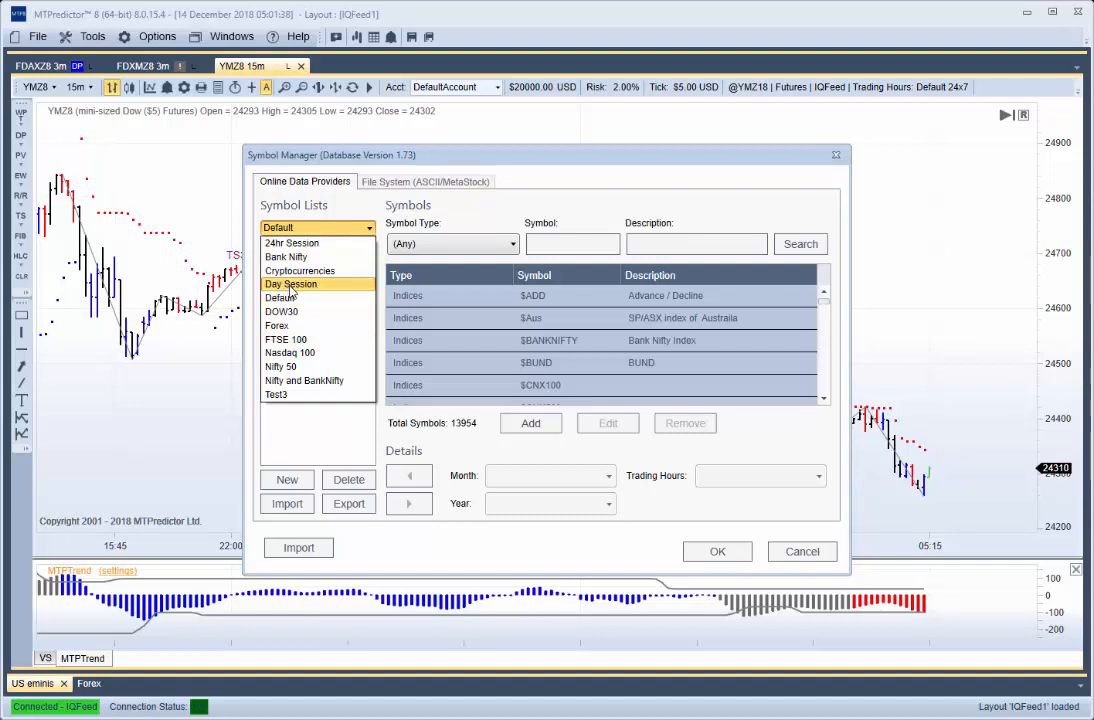
click(290, 285)
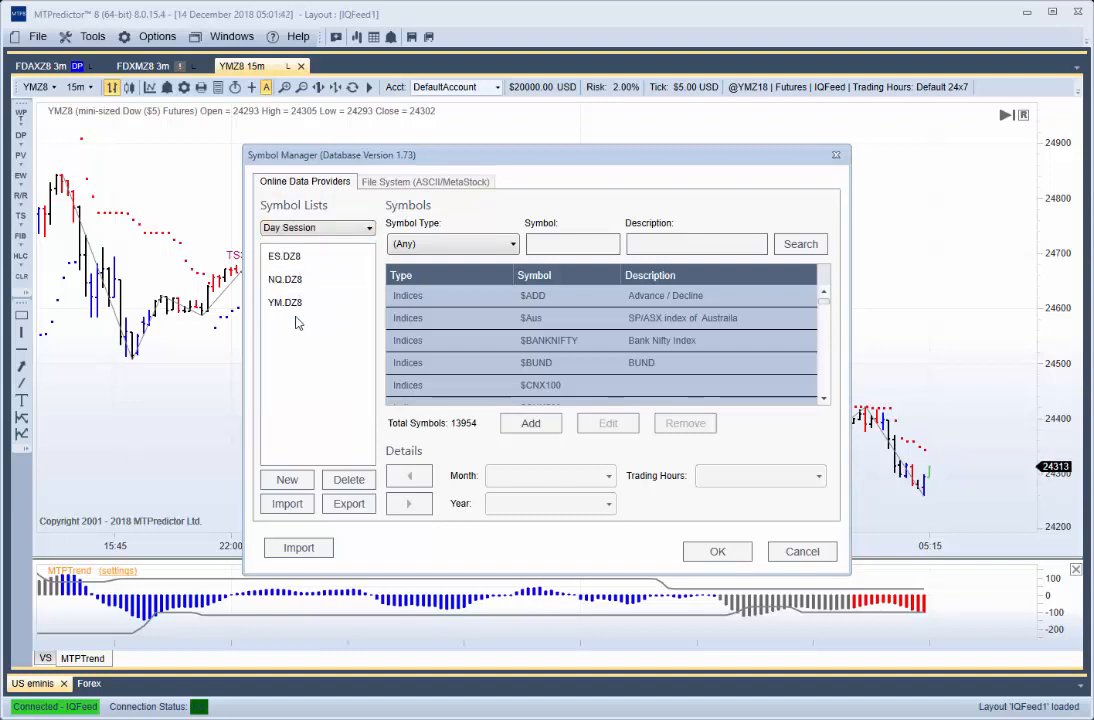
- Remove the December contracts ES.DZ8, NQ.DZ8 and YM.DZ8 from the Day Session symbol list
click(294, 261)
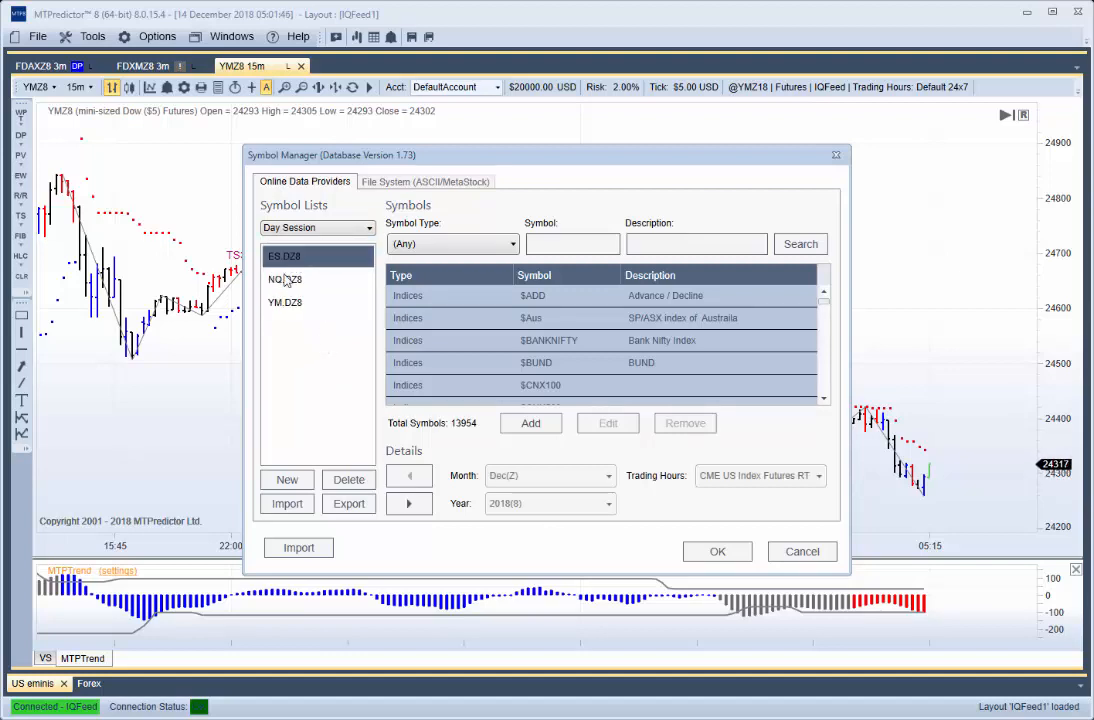
click(409, 505)
click(286, 260)
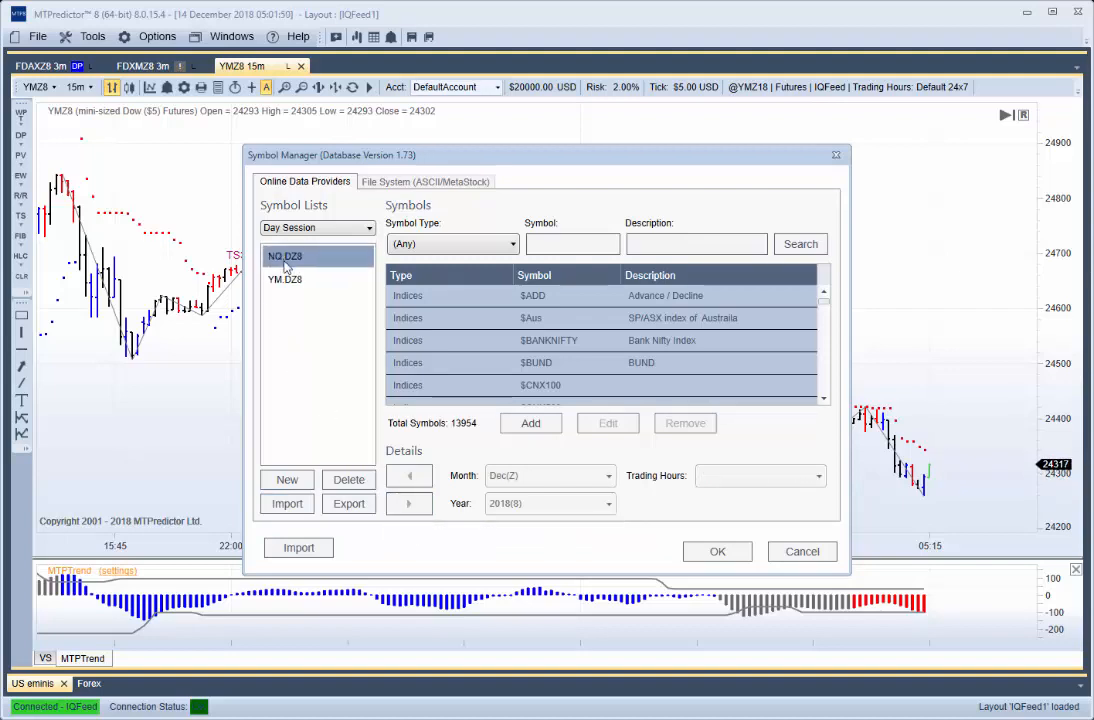
click(418, 505)
click(352, 261)
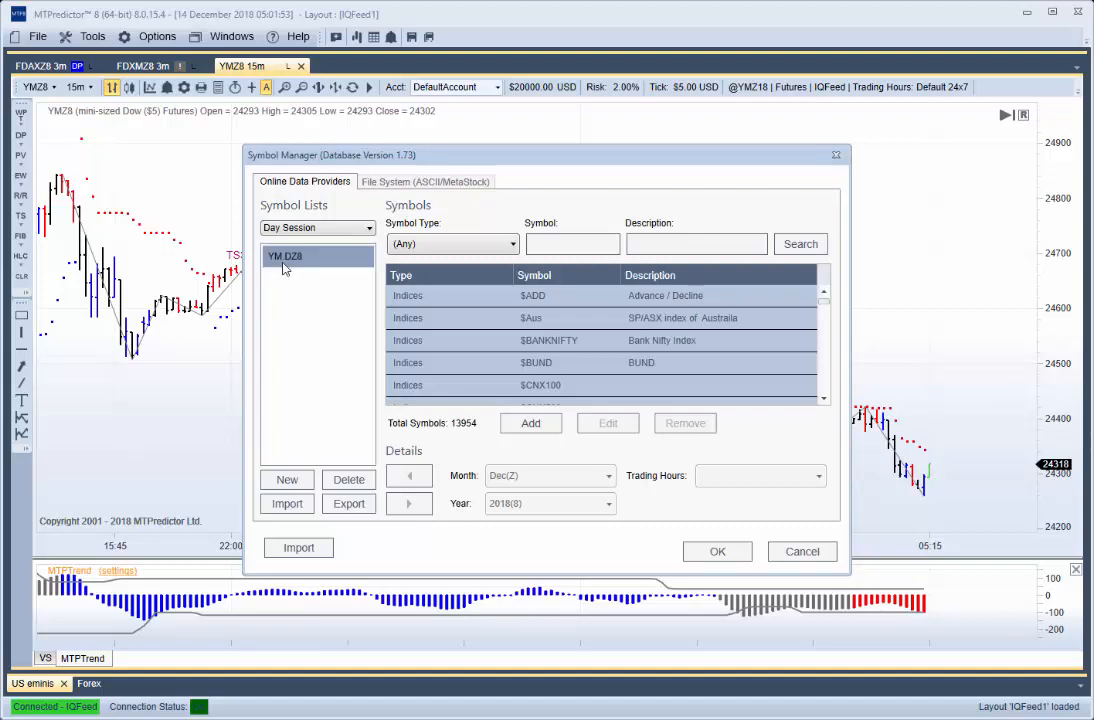
click(409, 504)
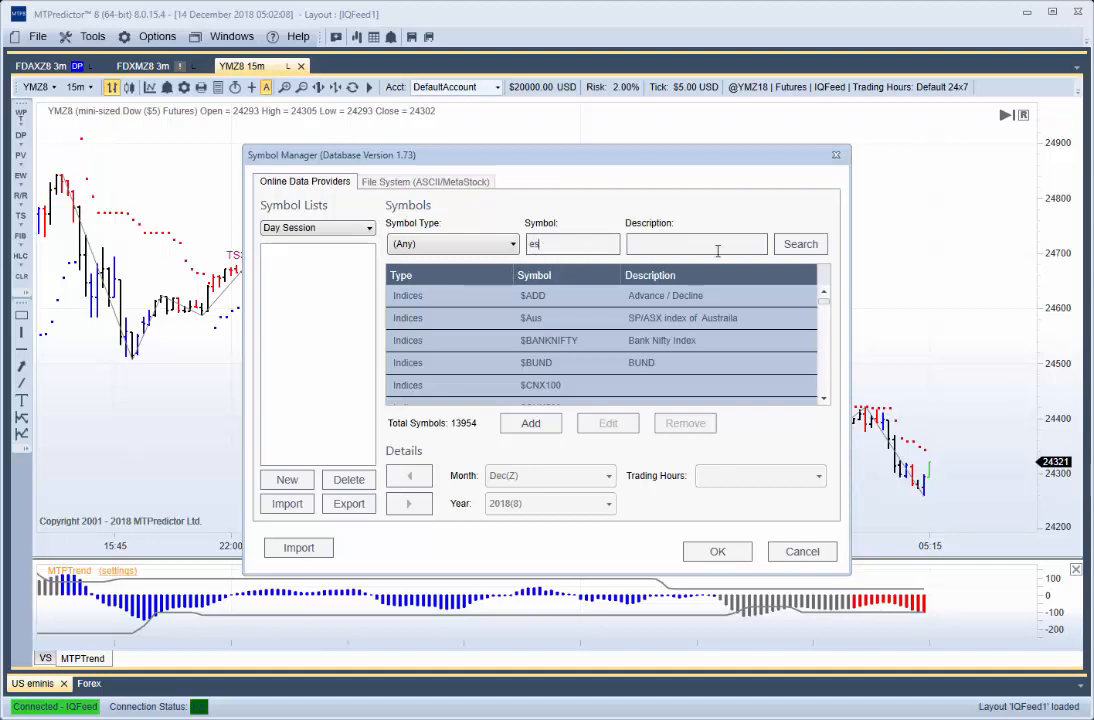
- Search the symbols for "es" and add ES.D with month Mar(H) and year 2019(9) to the Day Session list
click(800, 244)
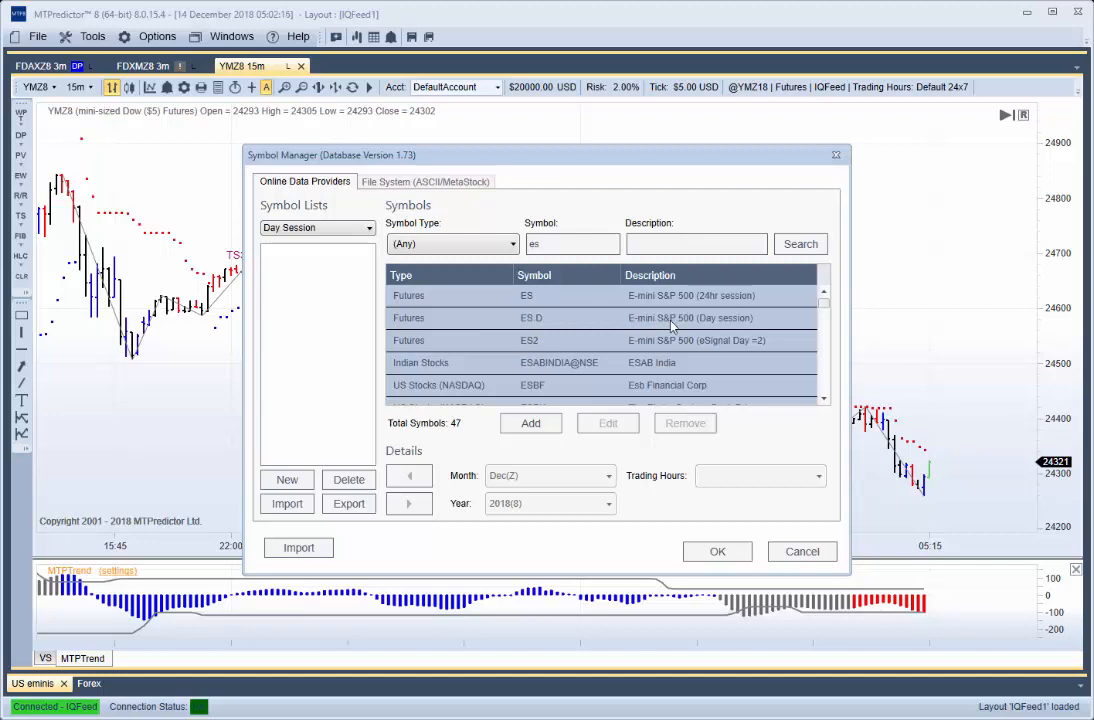
click(406, 325)
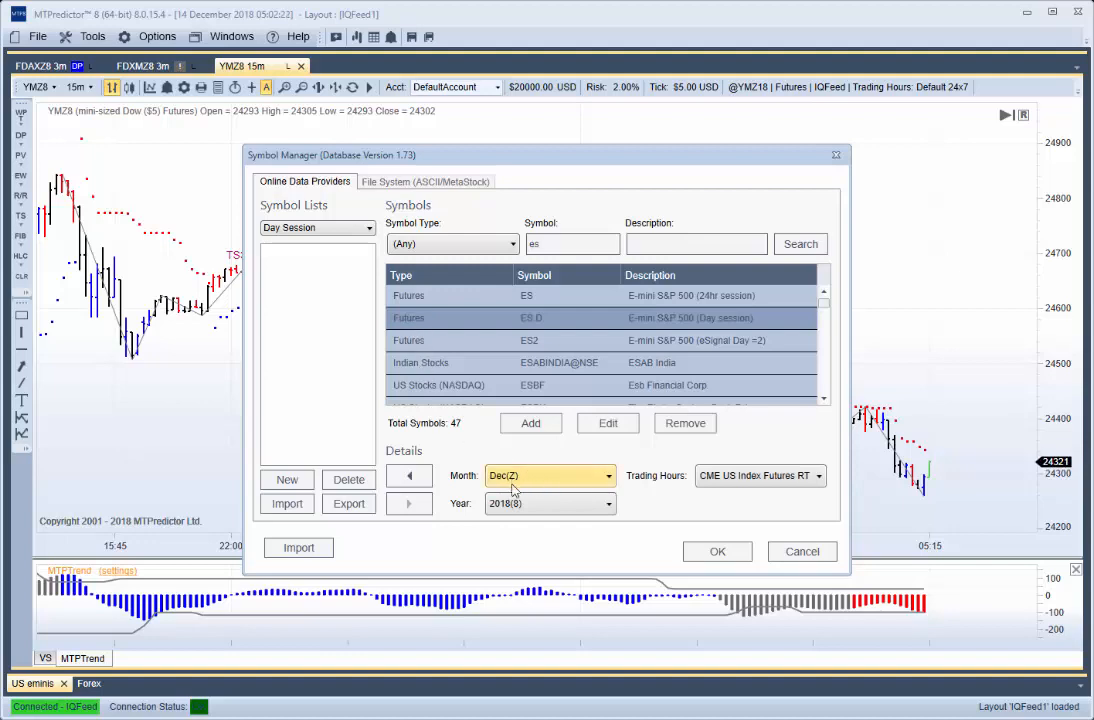
click(604, 480)
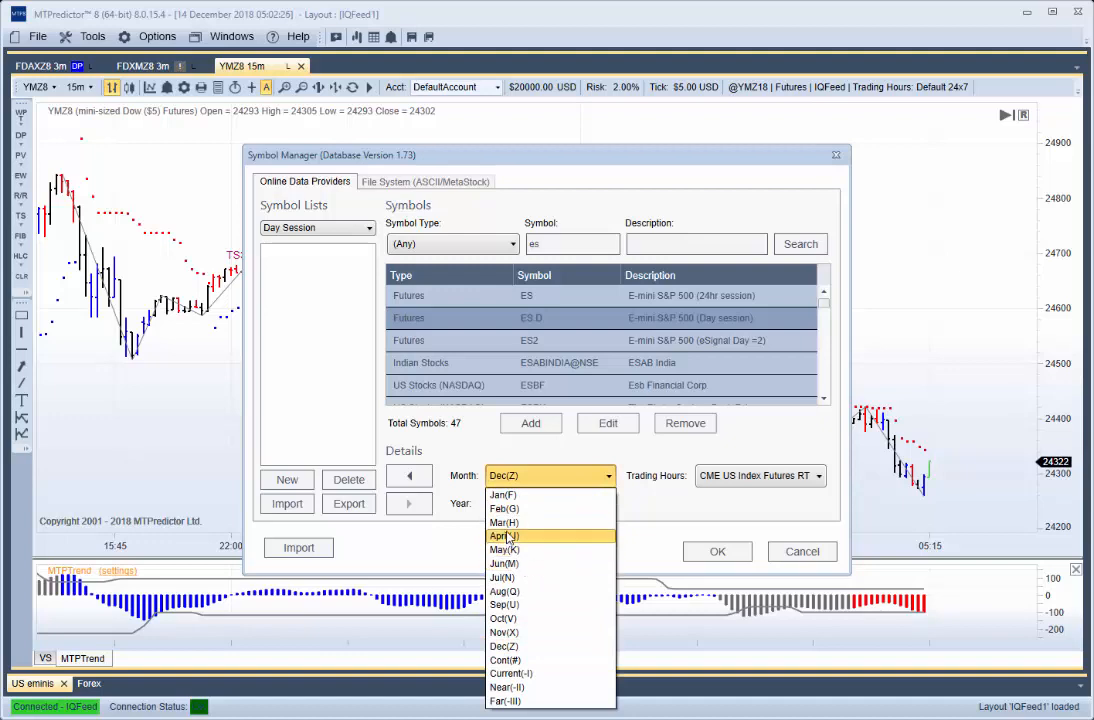
click(505, 522)
click(545, 508)
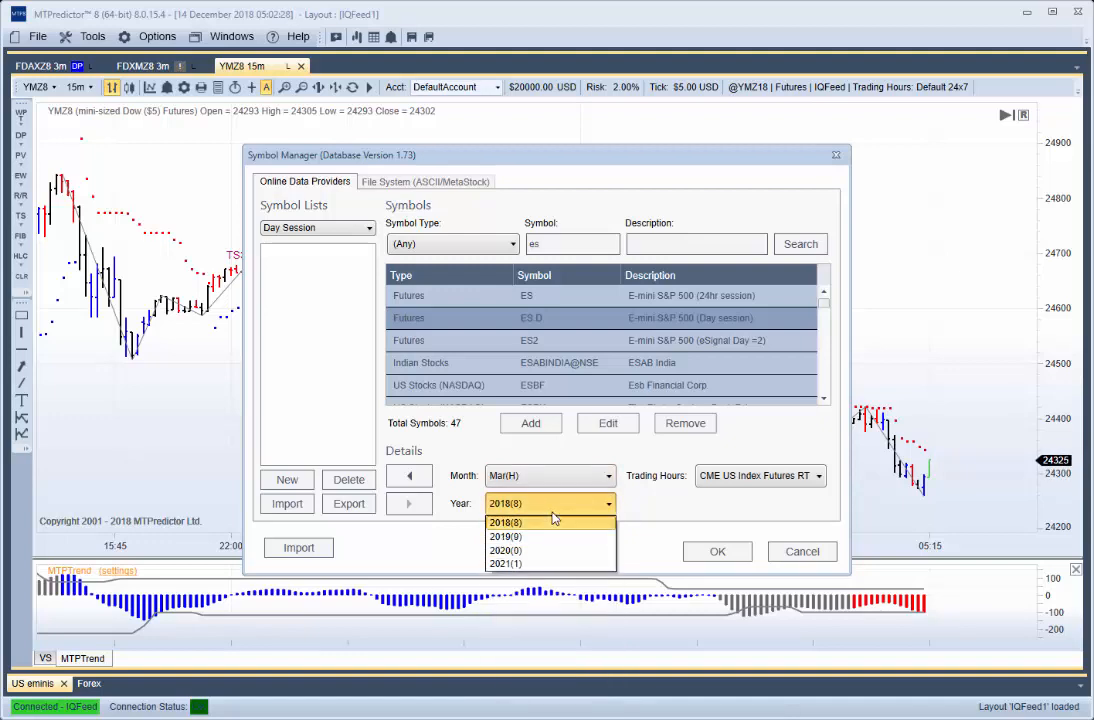
click(517, 537)
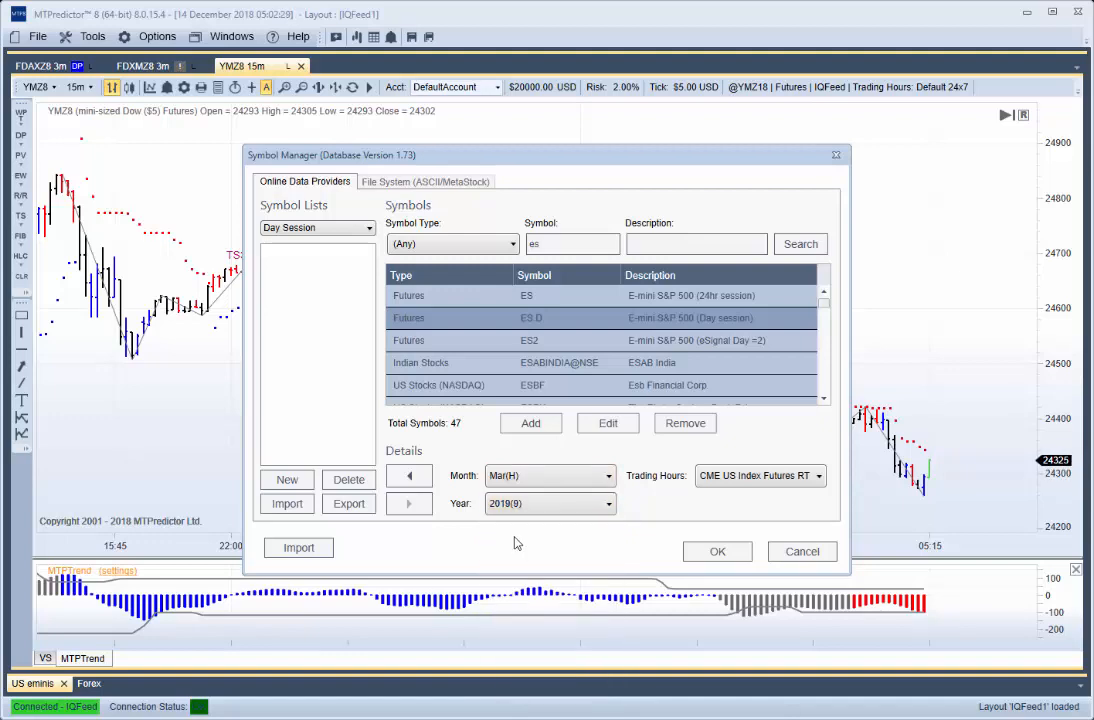
click(407, 478)
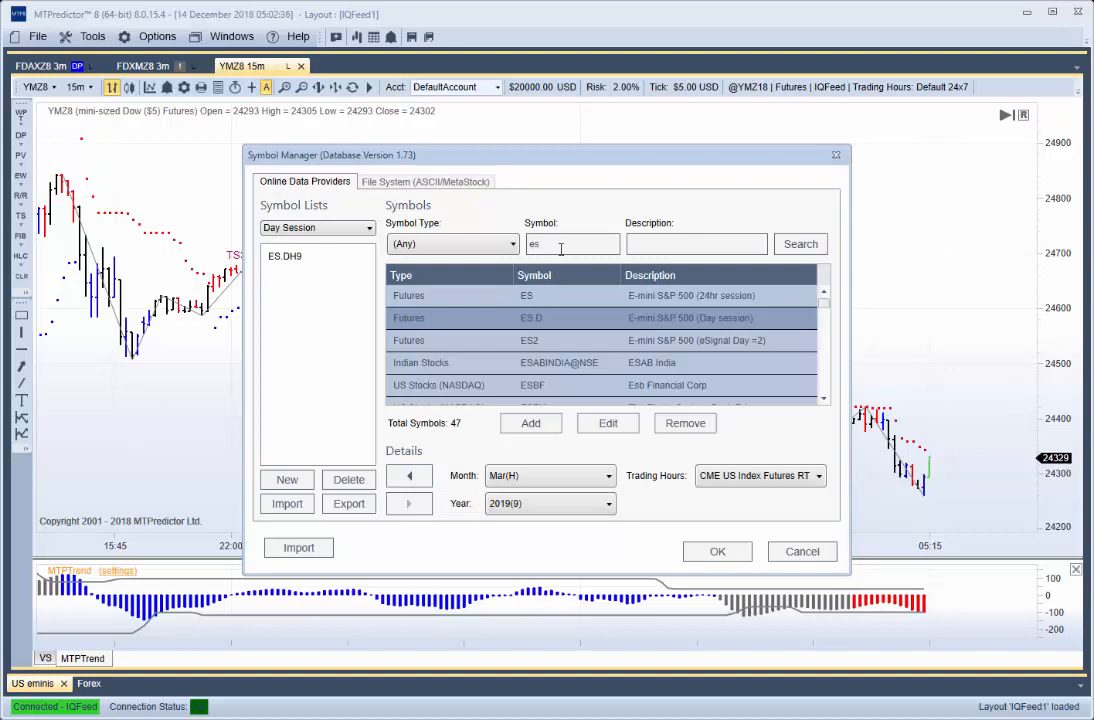
- Search the symbols for "*.d" and add the March 2019 contract of NQ.D to the Day Session list
drag(553, 240, 513, 244)
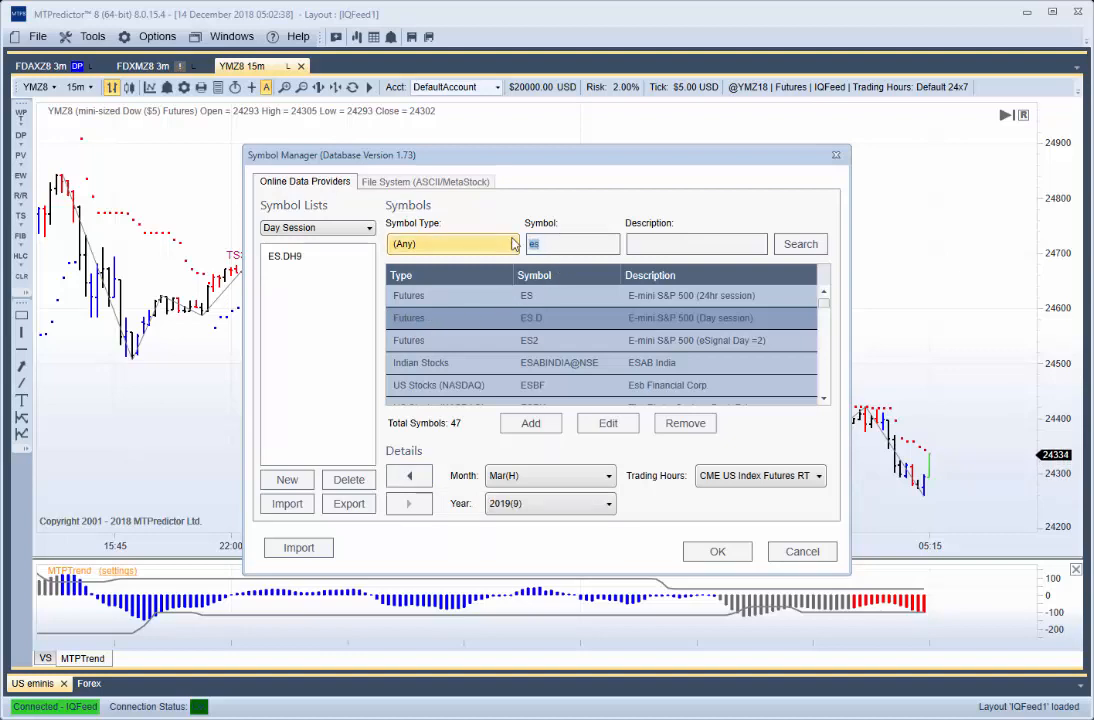
key(BackSpace)
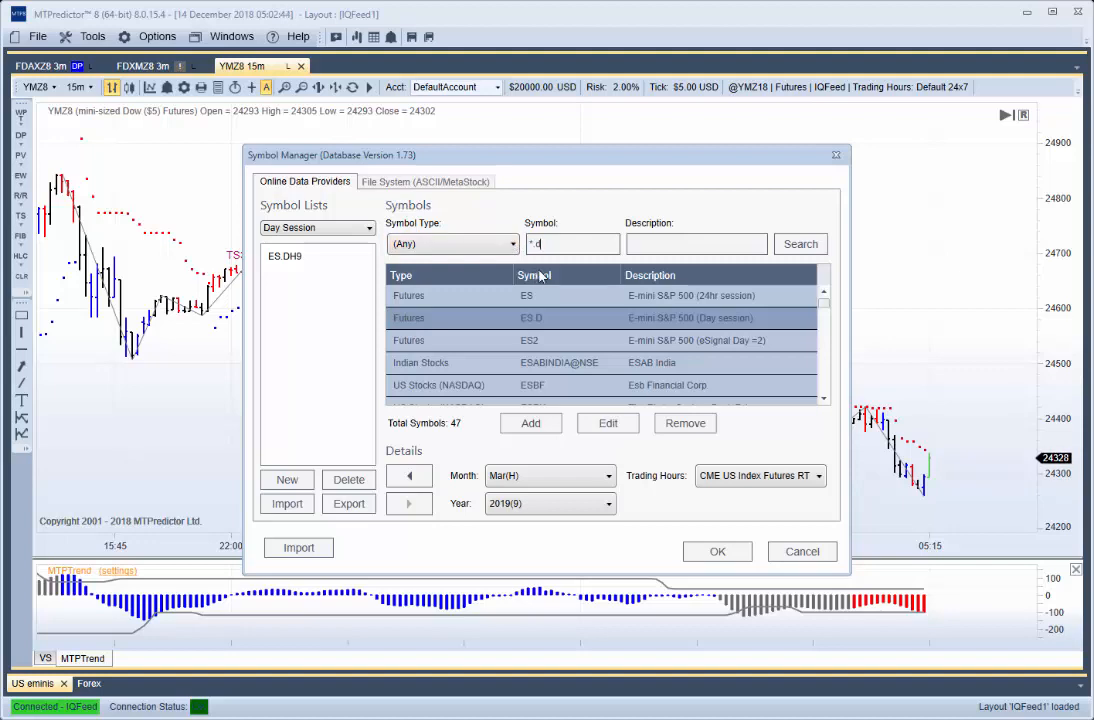
click(800, 244)
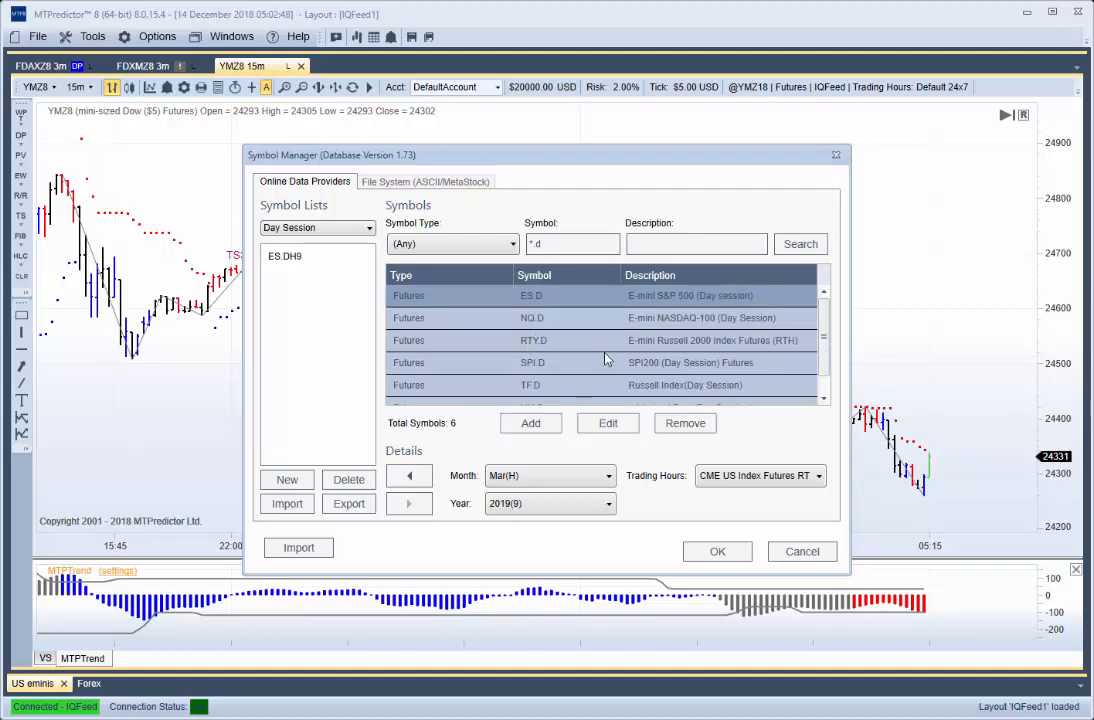
click(532, 324)
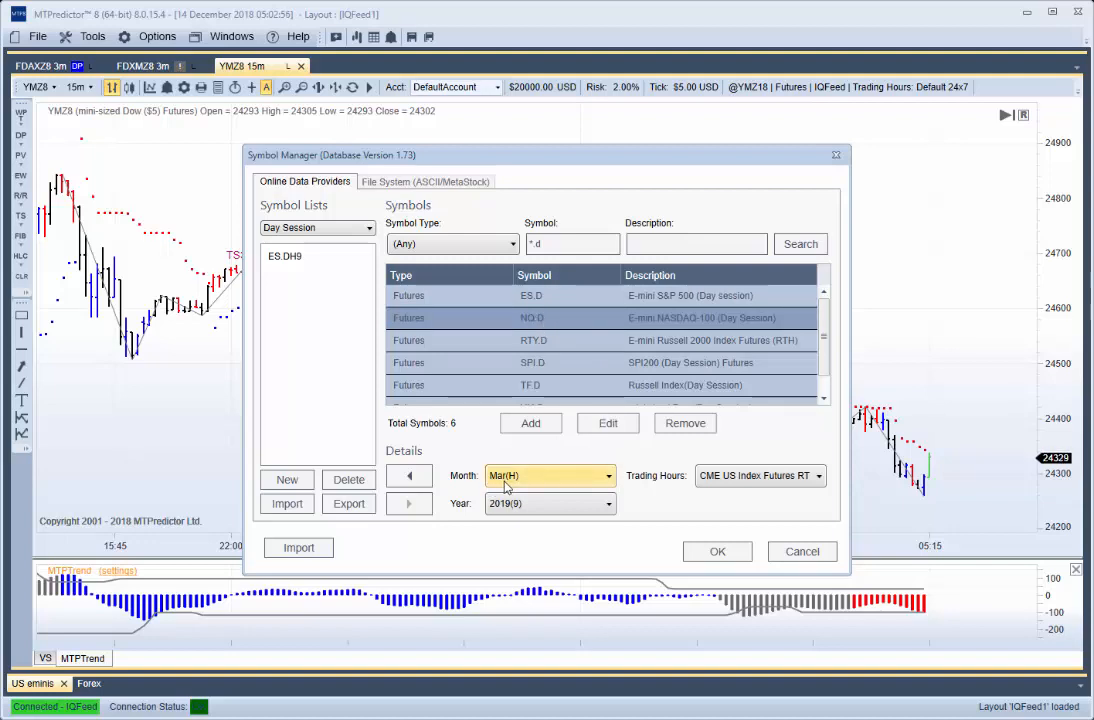
click(407, 482)
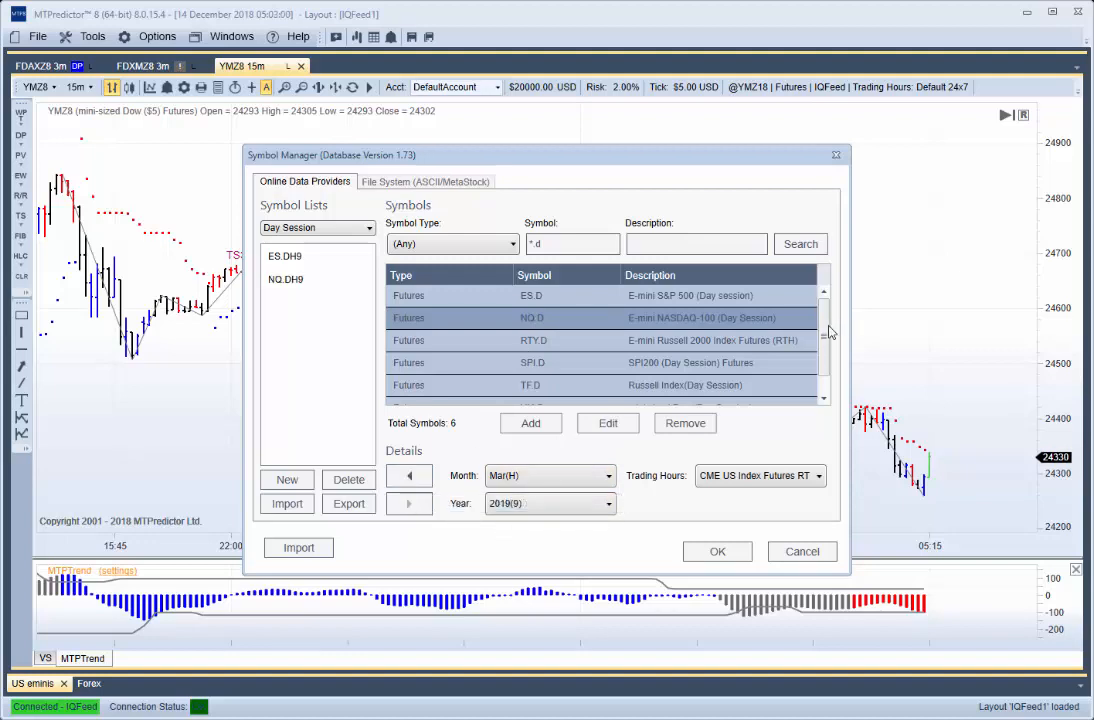
- Add the March 2019 contract of YM.D to the Day Session list and save the Symbol Manager changes
scroll(824, 340, down, 1)
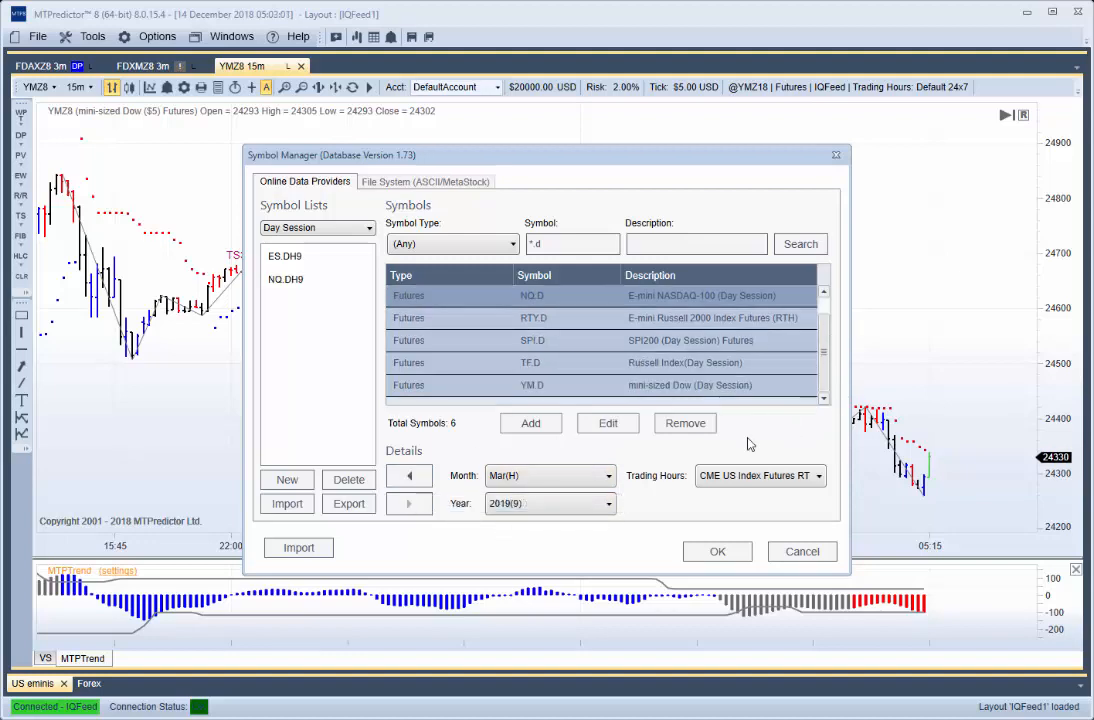
click(537, 389)
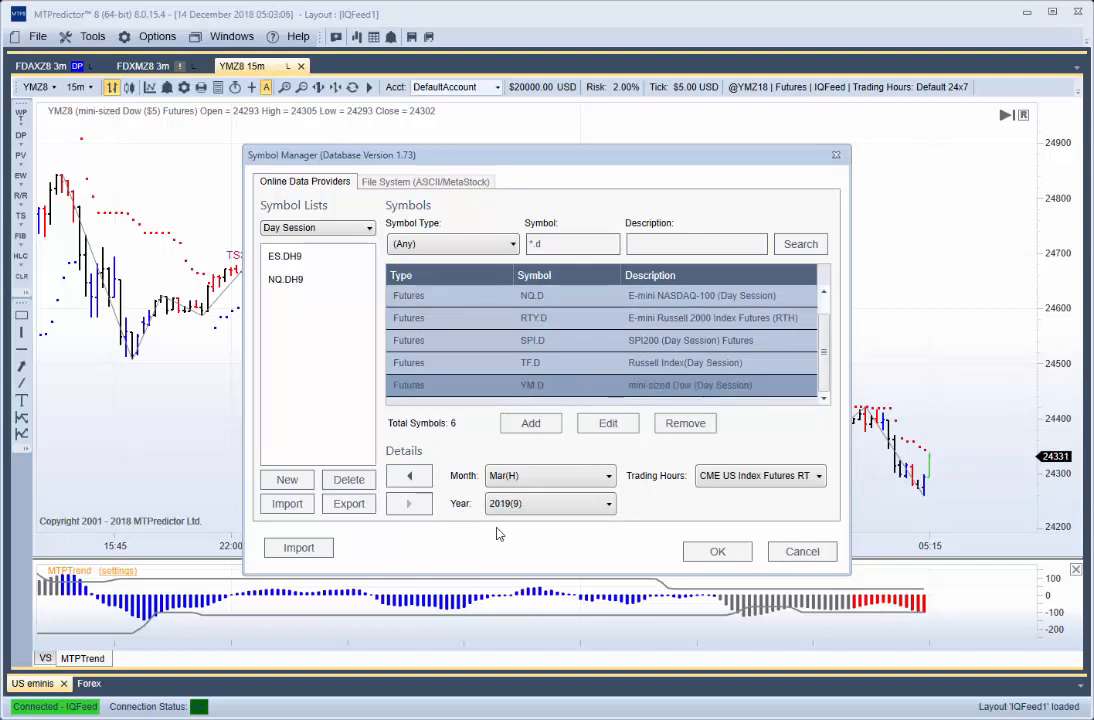
click(412, 479)
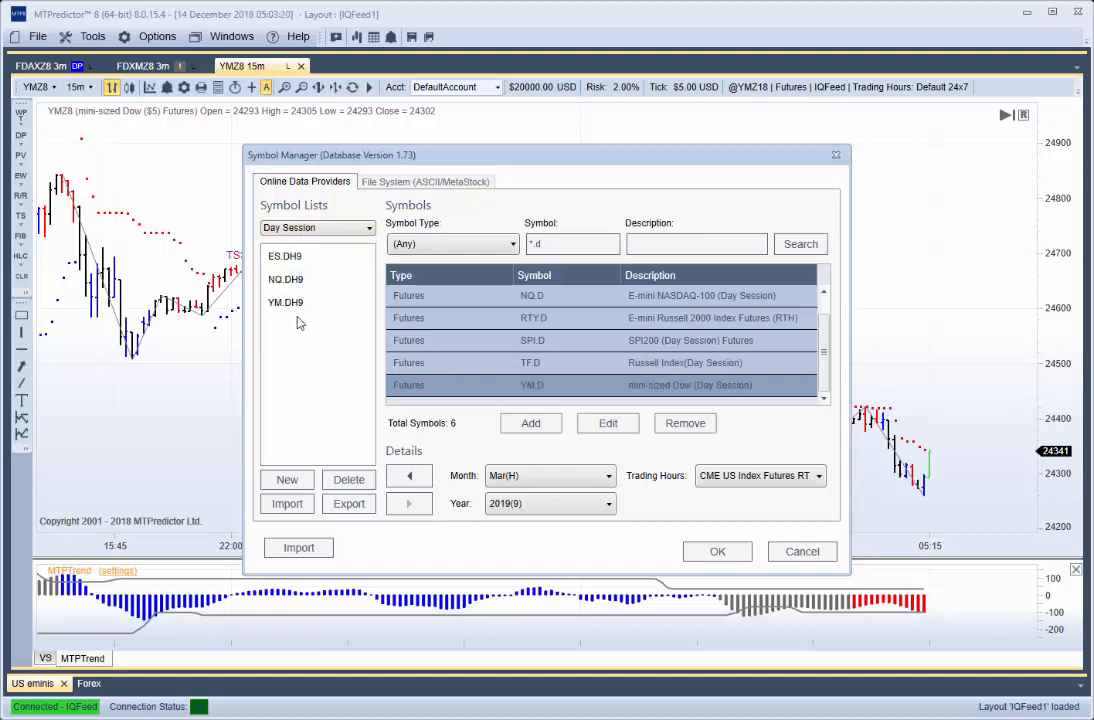
click(717, 552)
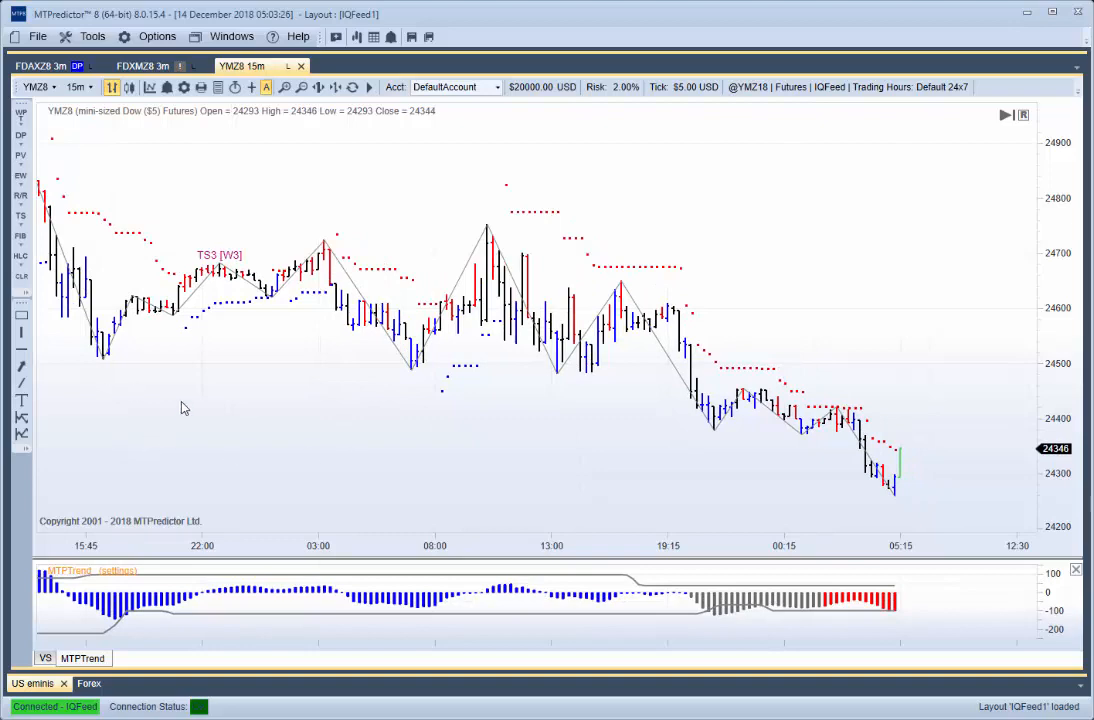
click(358, 36)
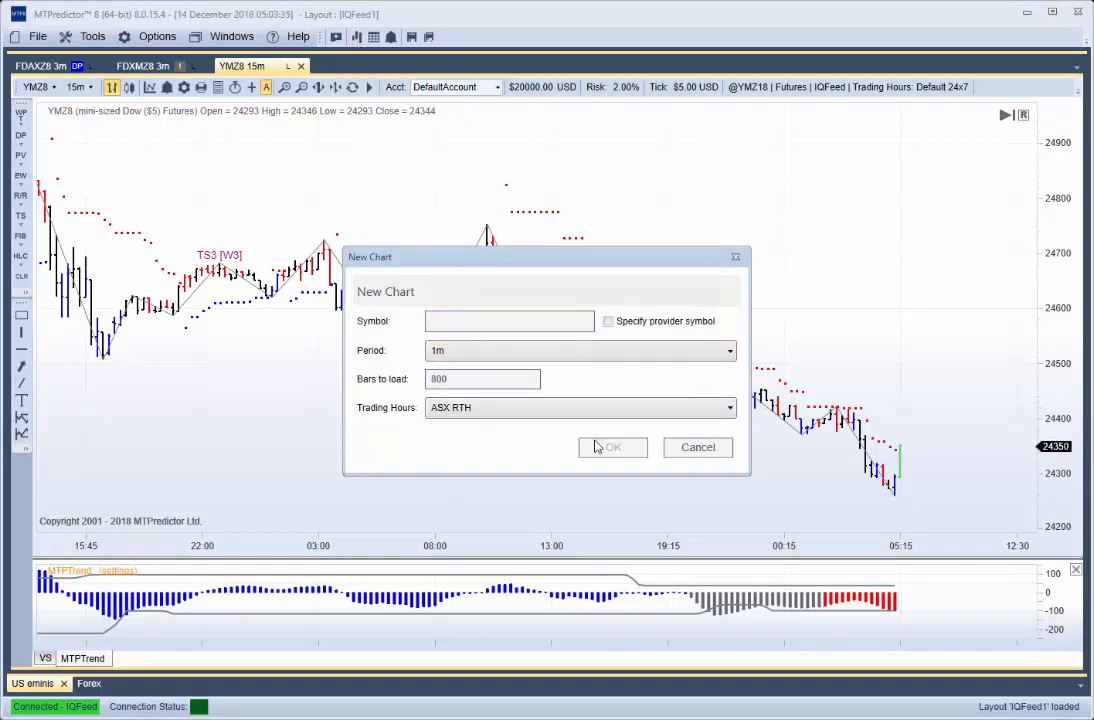
click(708, 449)
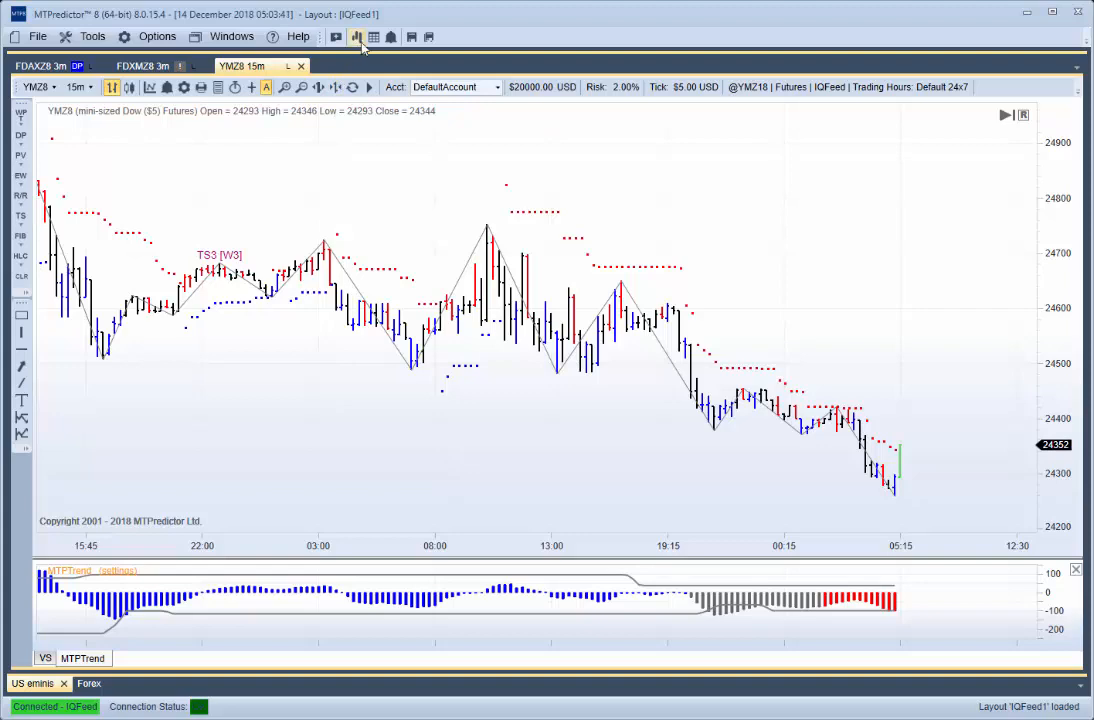
click(357, 38)
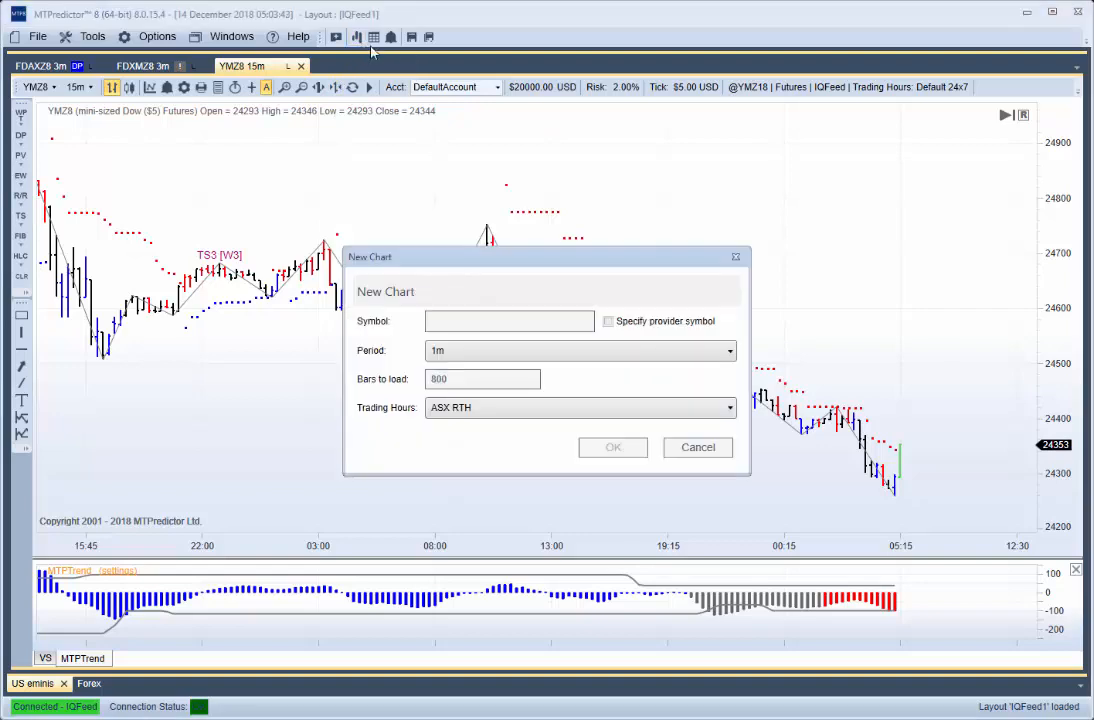
click(690, 449)
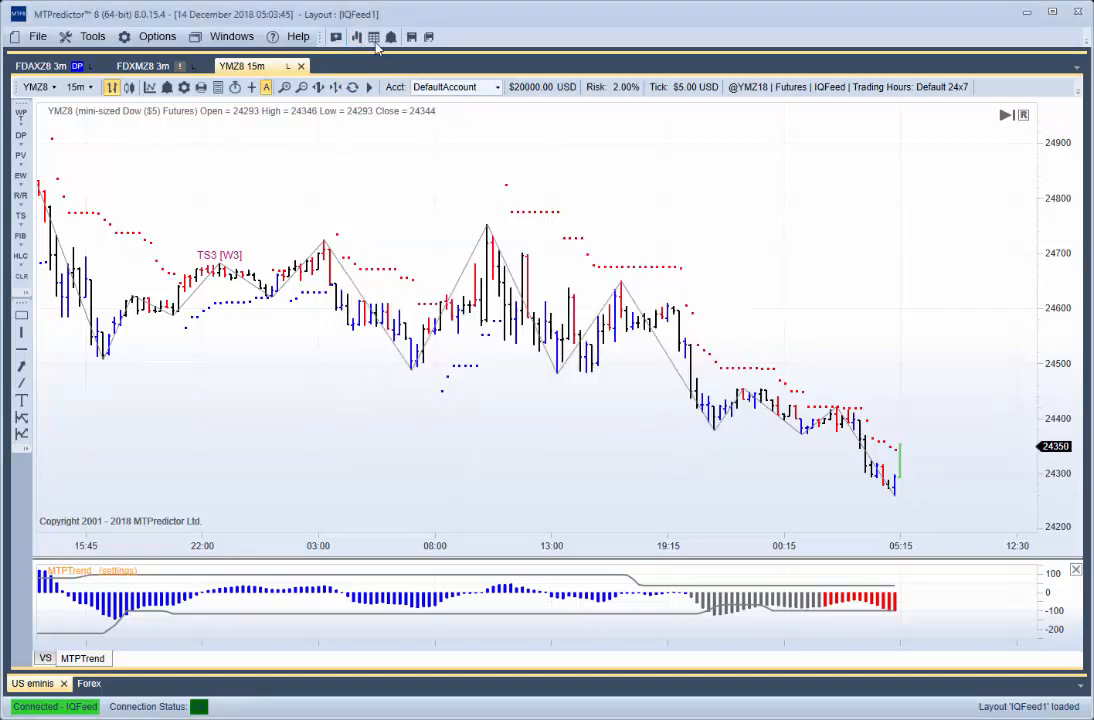
- Create a new scanner named DaySession and widen its pane to about half the window
click(374, 38)
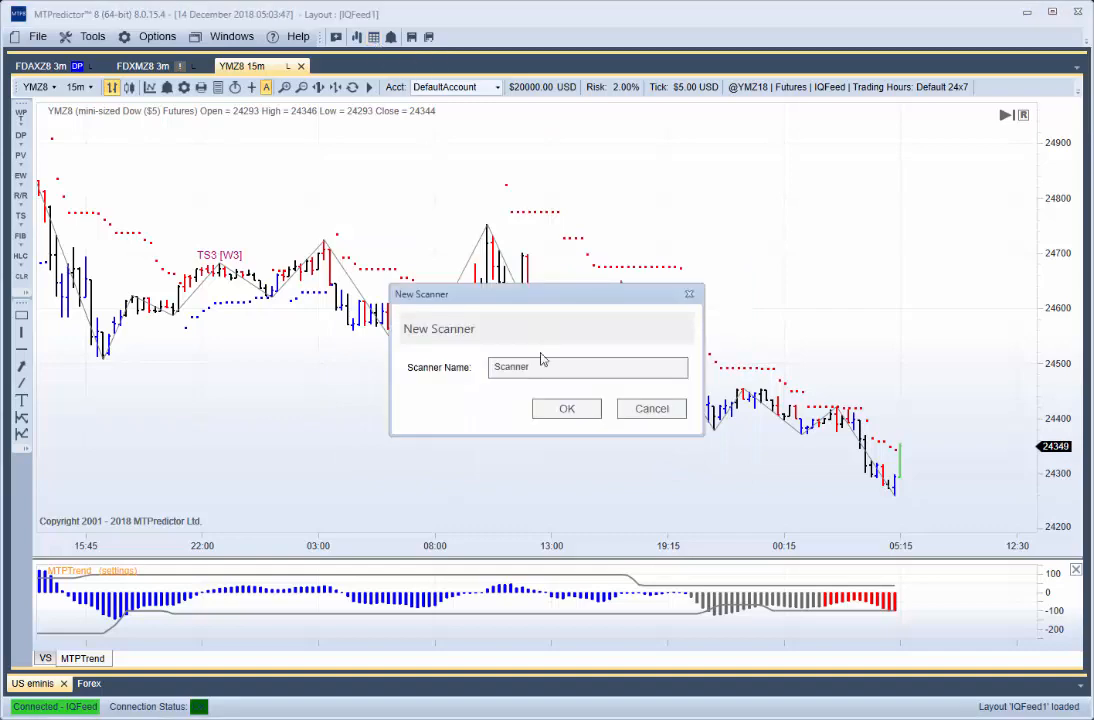
drag(532, 368, 486, 352)
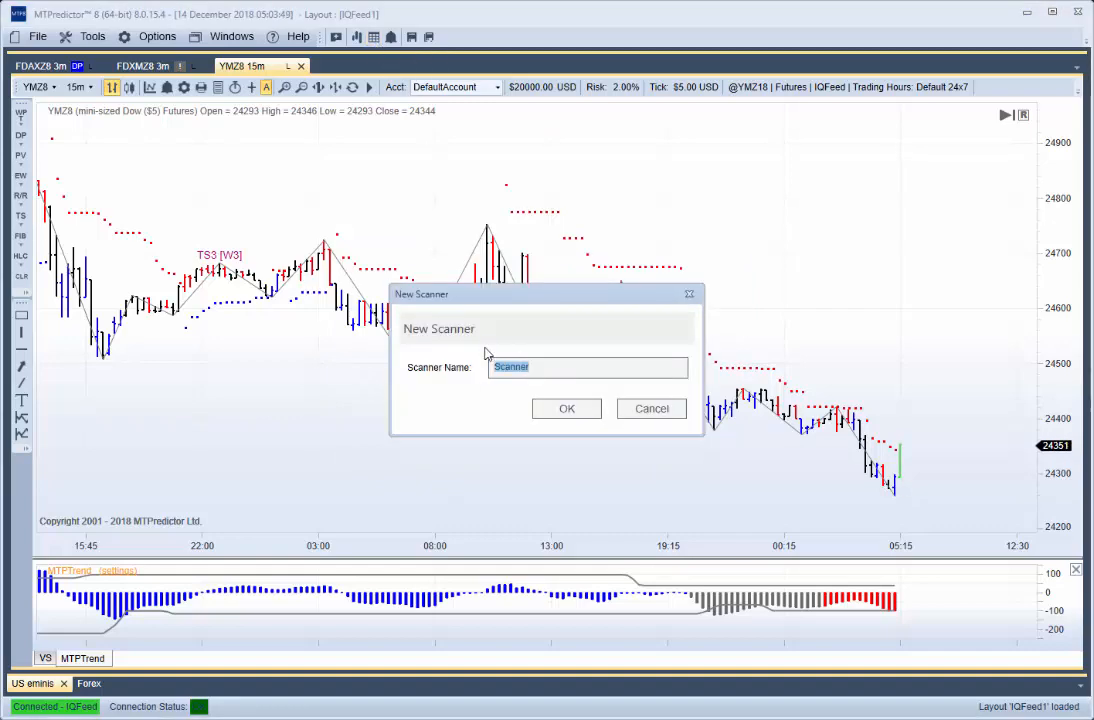
text(DayS)
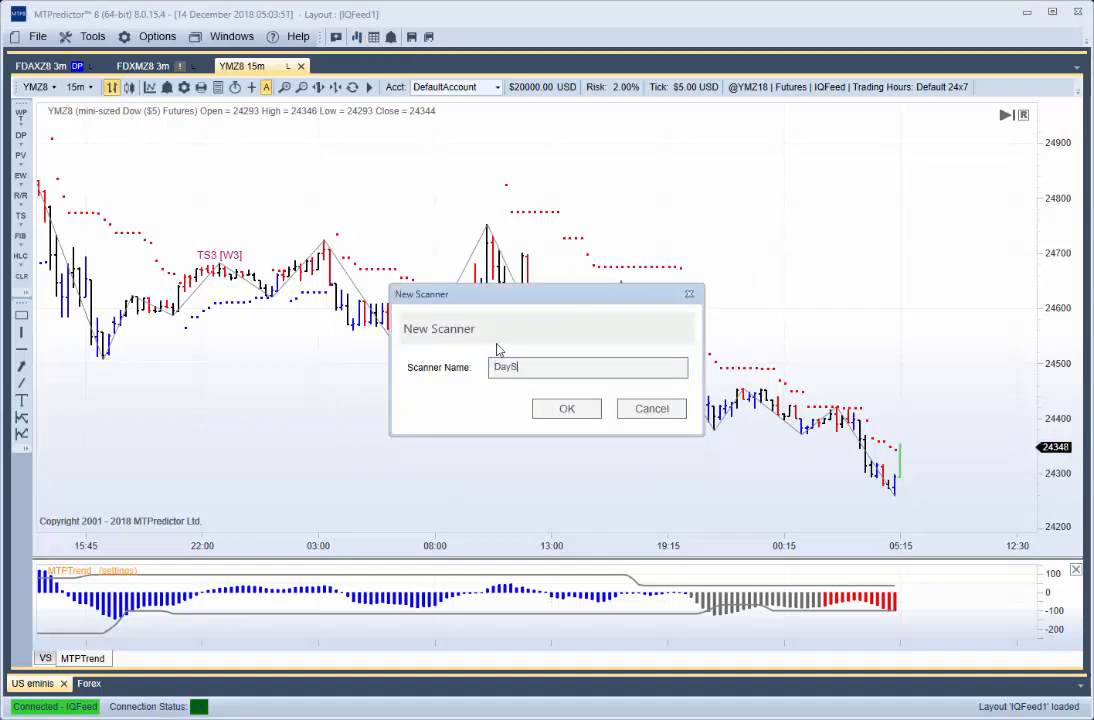
text(ession)
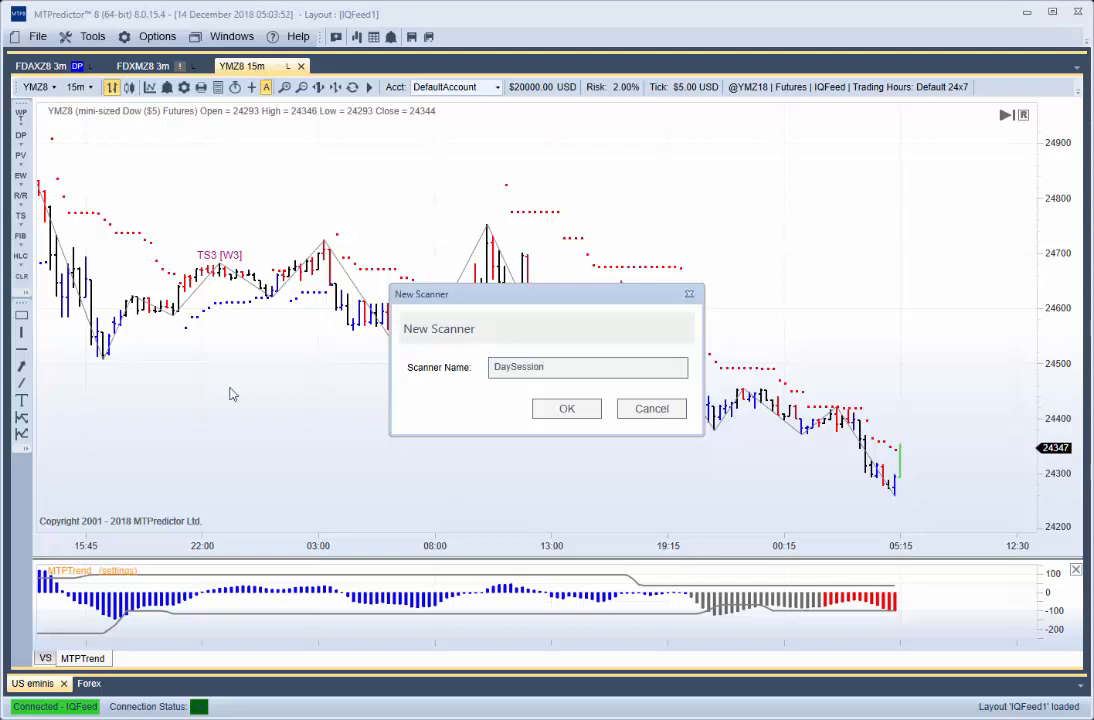
click(562, 411)
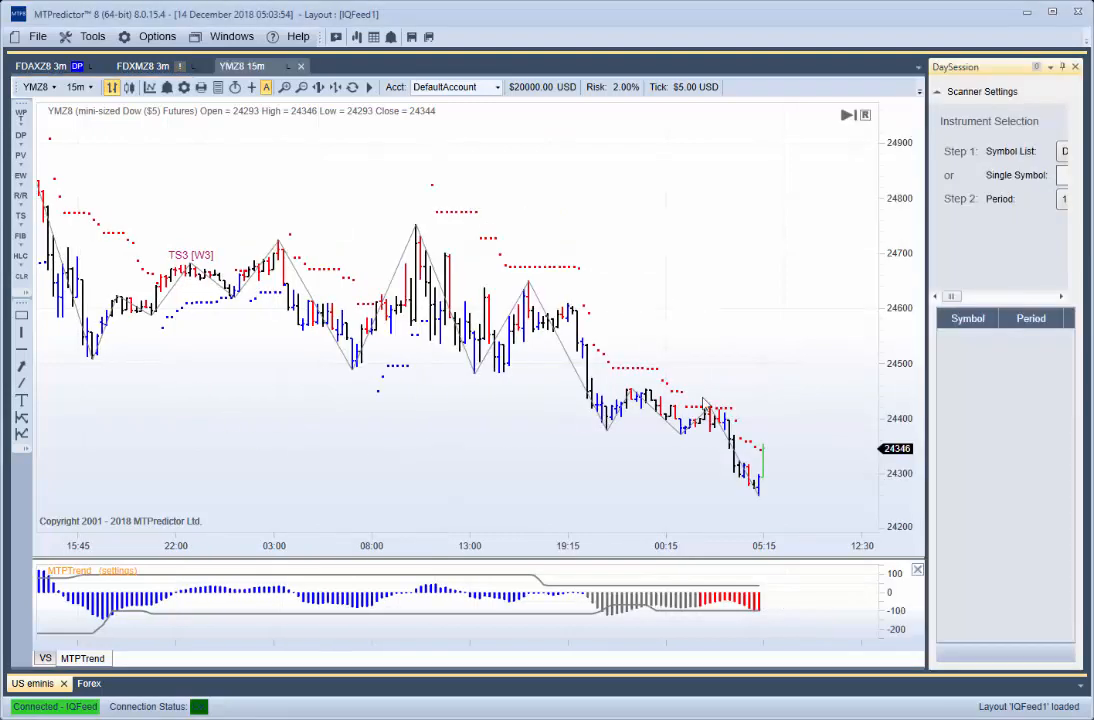
drag(928, 262, 514, 240)
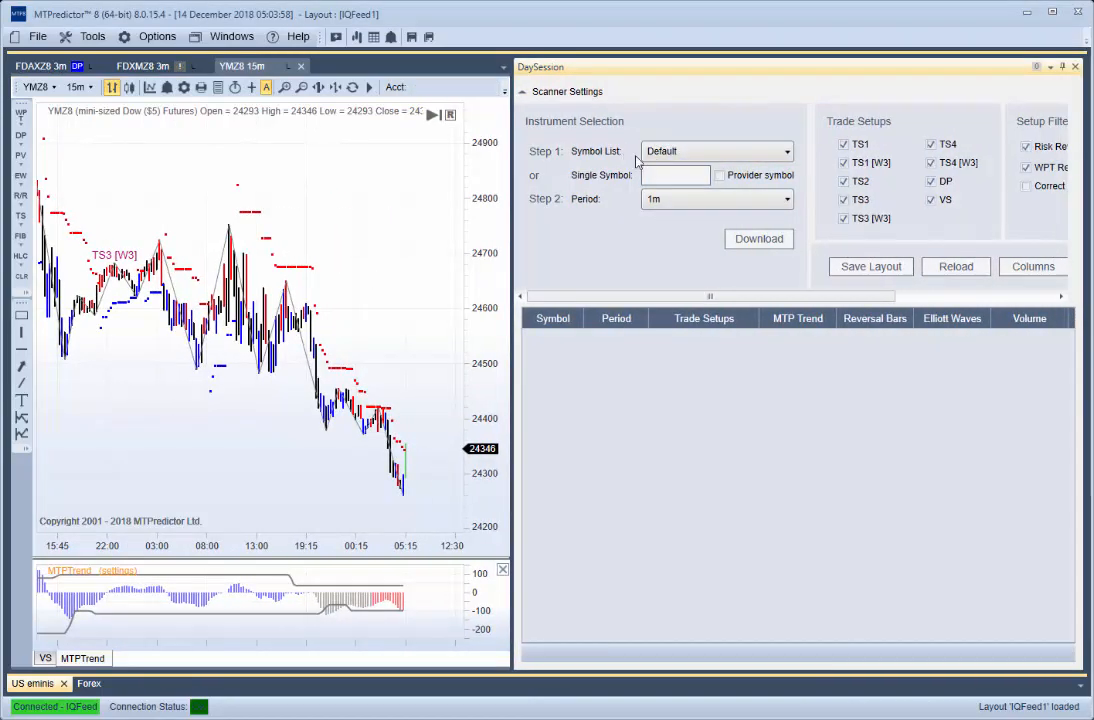
- Load the Day Session symbol list into the scanner with the 2m period
click(757, 155)
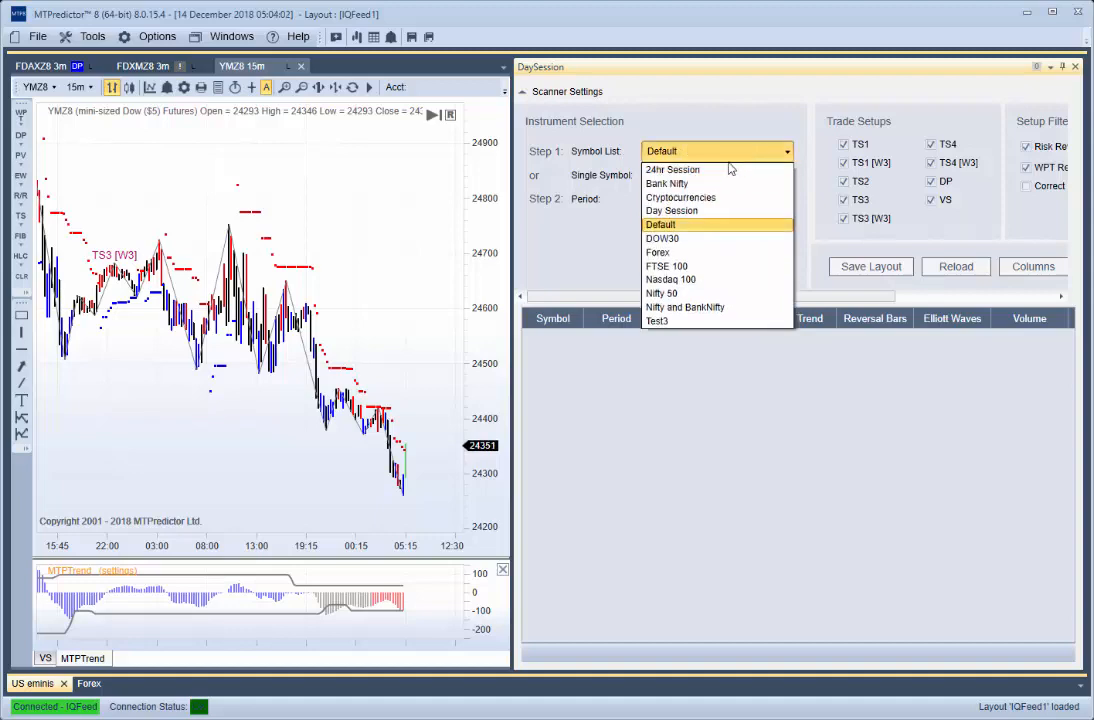
click(685, 212)
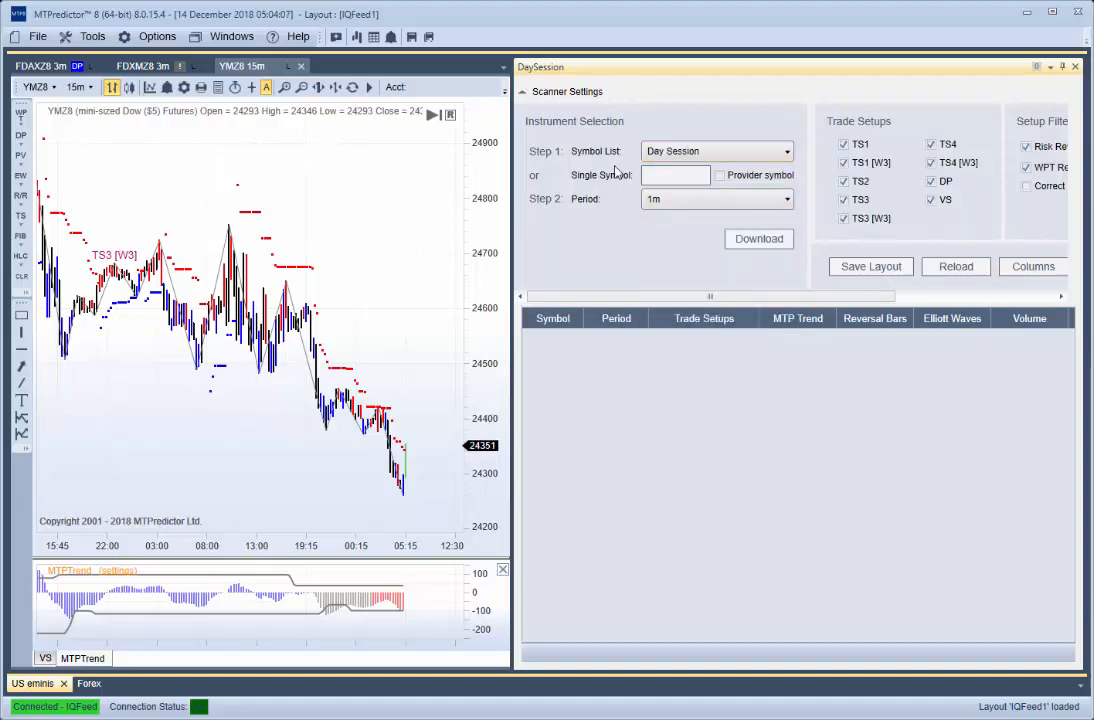
click(686, 199)
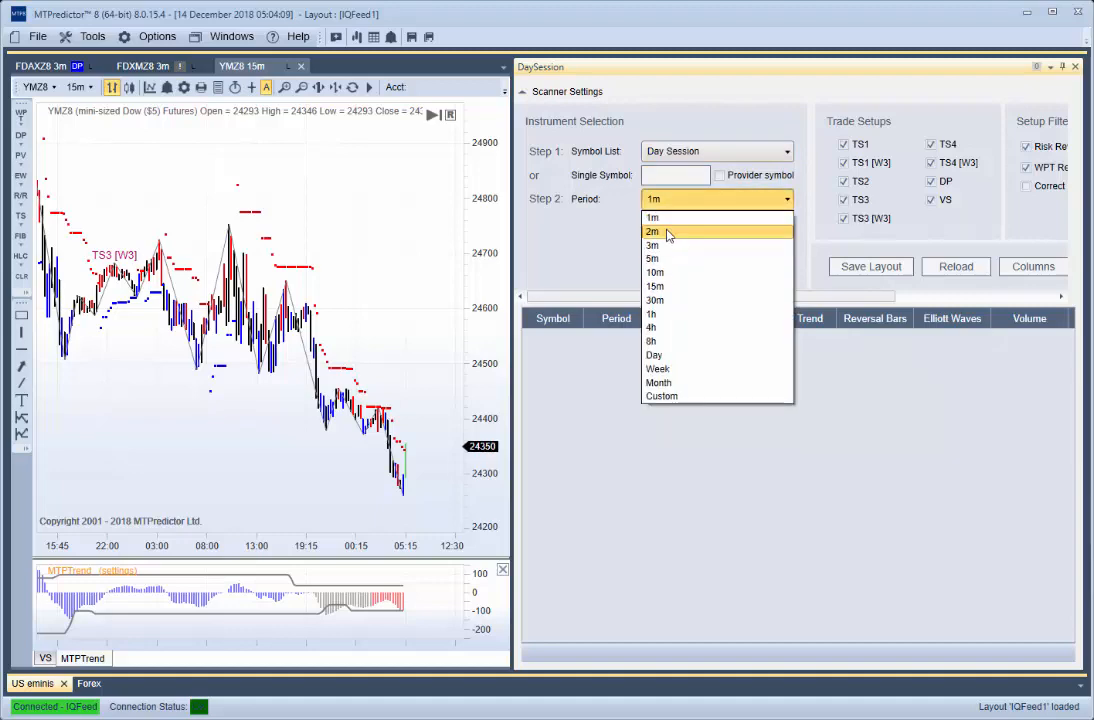
click(668, 233)
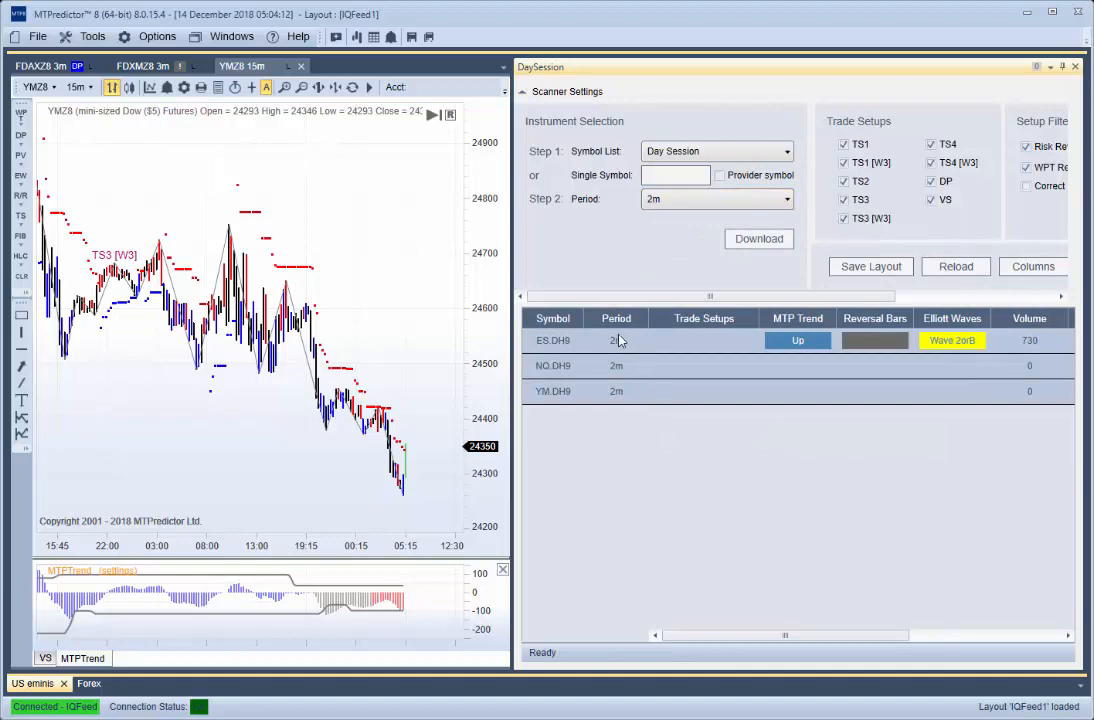
- Download the Day Session symbols into the scanner for the 3m, 5m and 15m periods as well
click(729, 199)
click(671, 246)
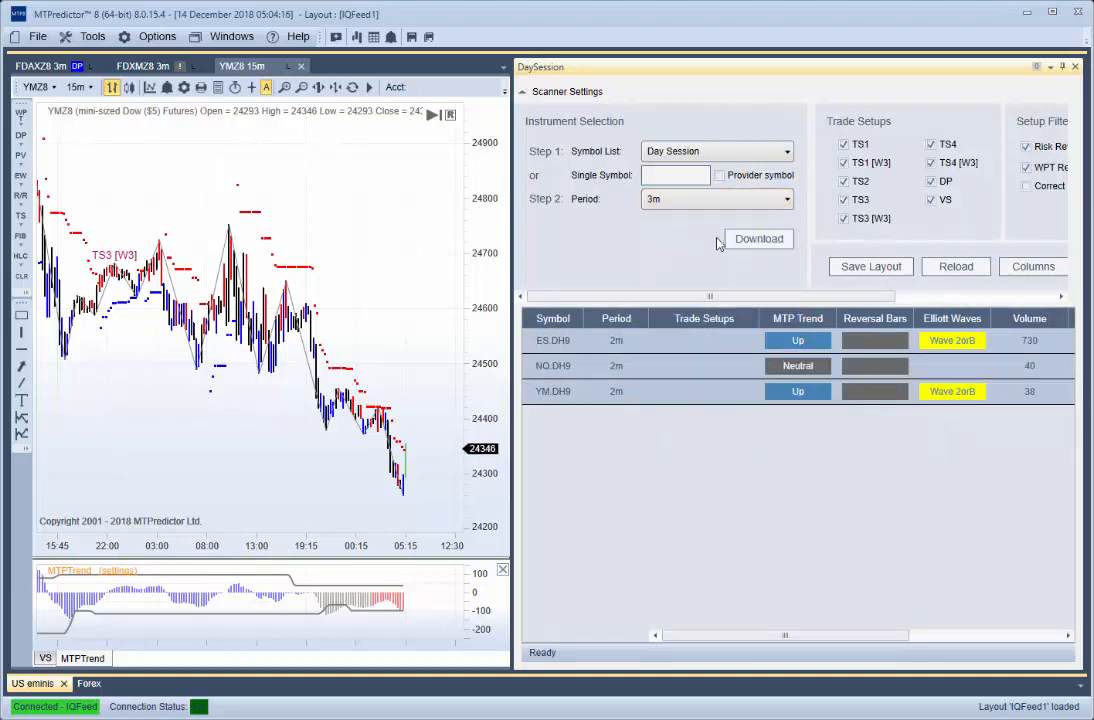
click(735, 239)
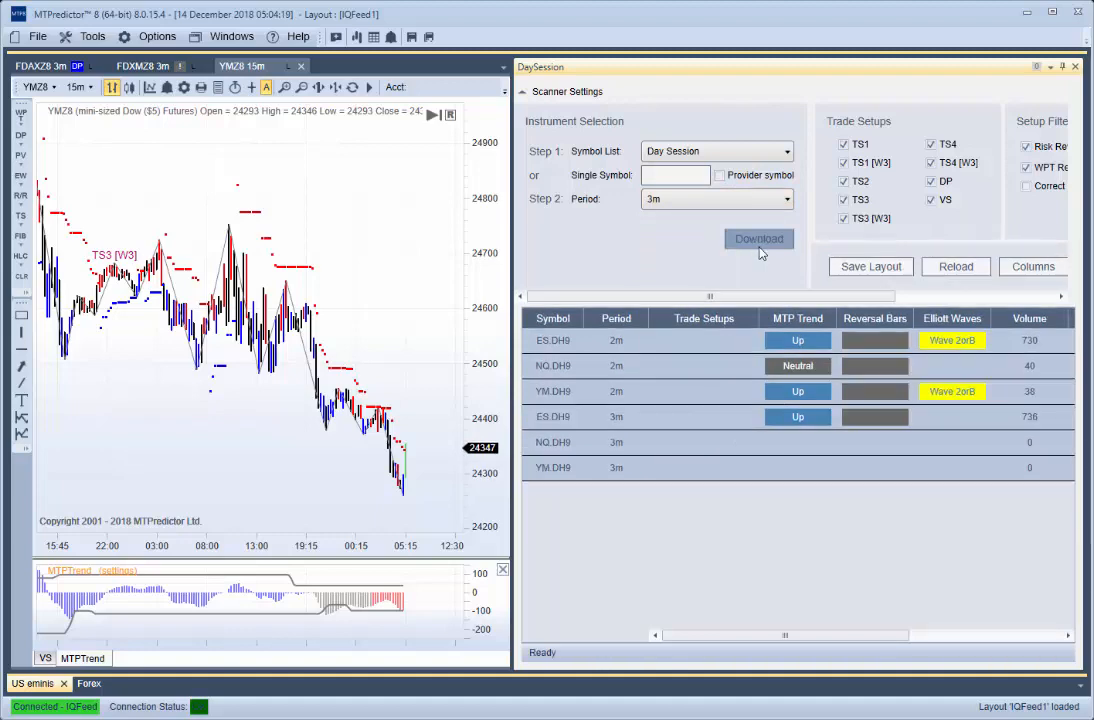
click(716, 205)
click(668, 260)
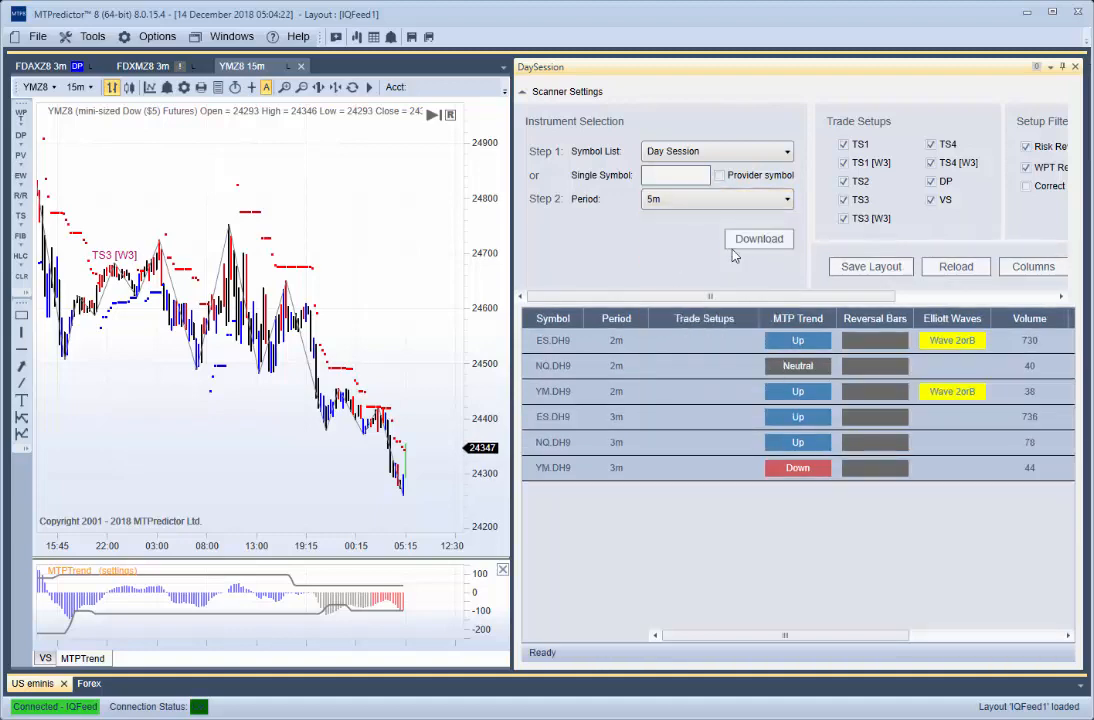
click(752, 239)
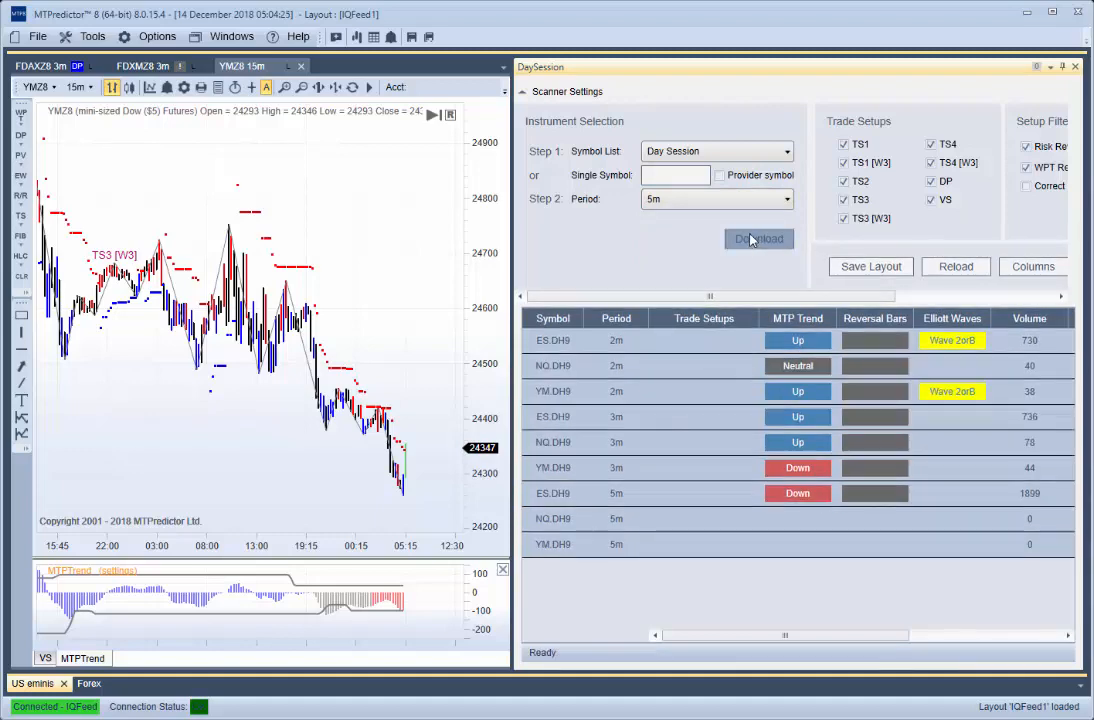
click(703, 202)
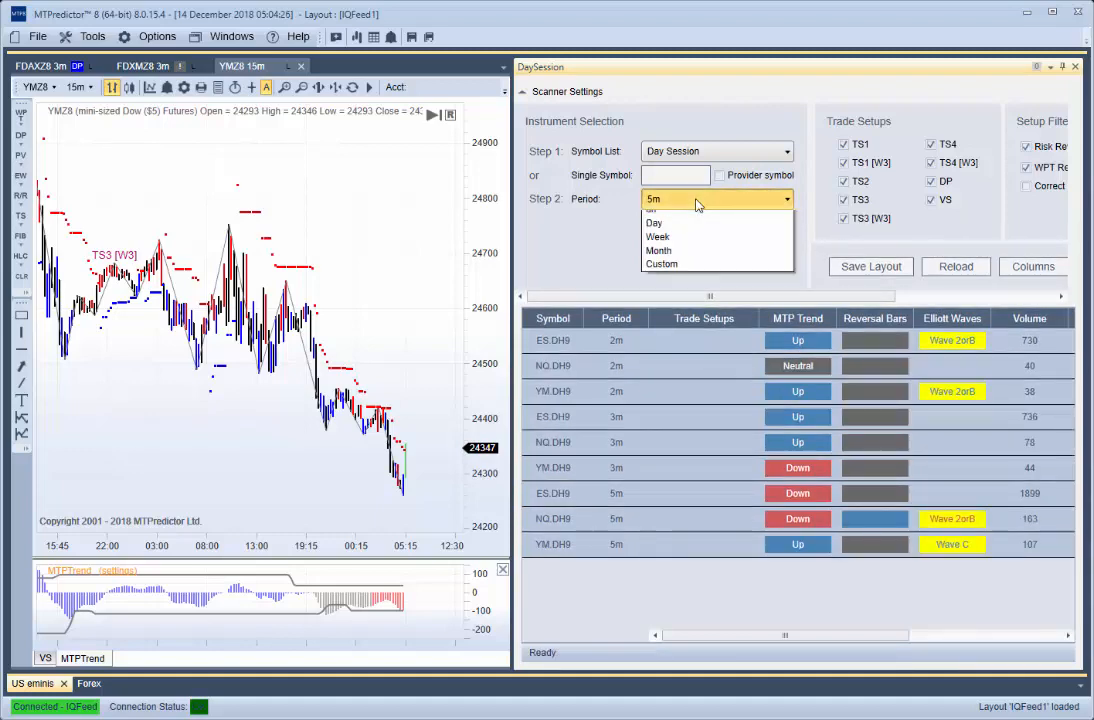
click(702, 288)
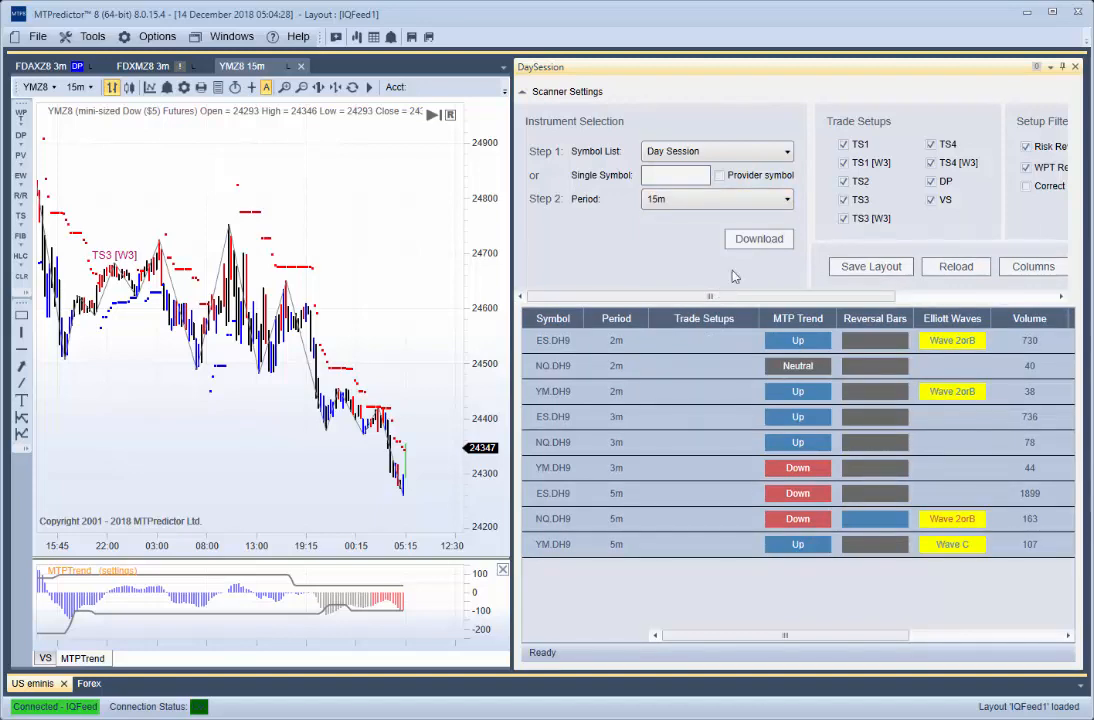
click(750, 245)
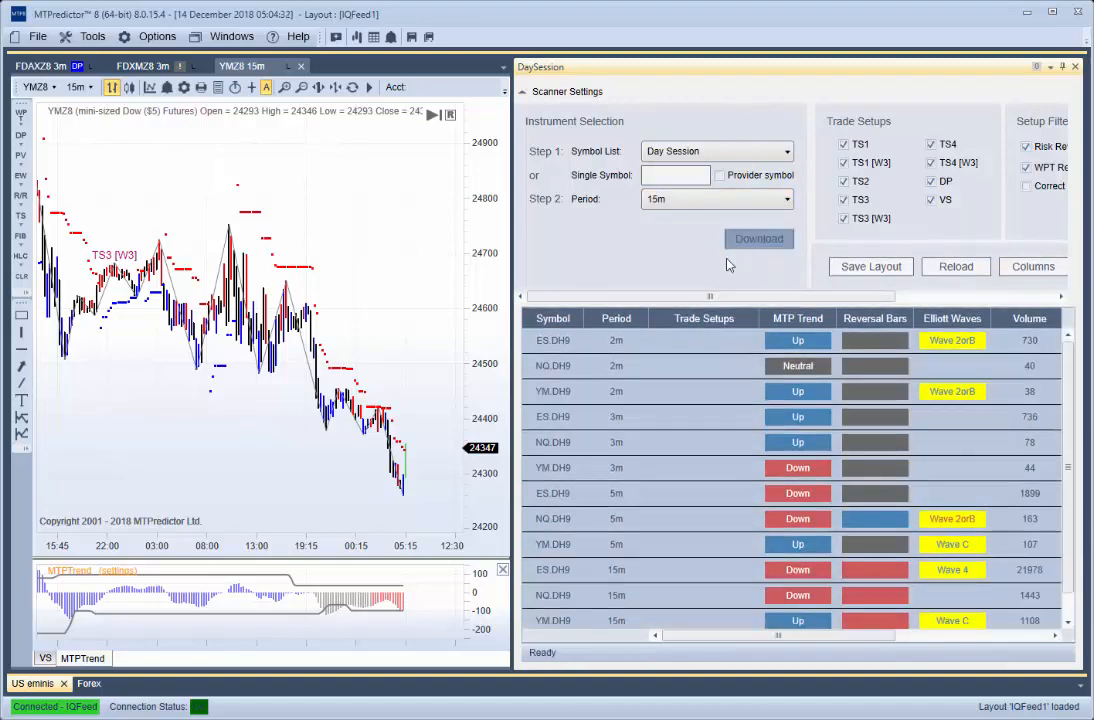
- Narrow the scanner pane and open new charts from its 3m rows for ES.DH9, NQ.DH9 and YM.DH9
drag(515, 240, 663, 240)
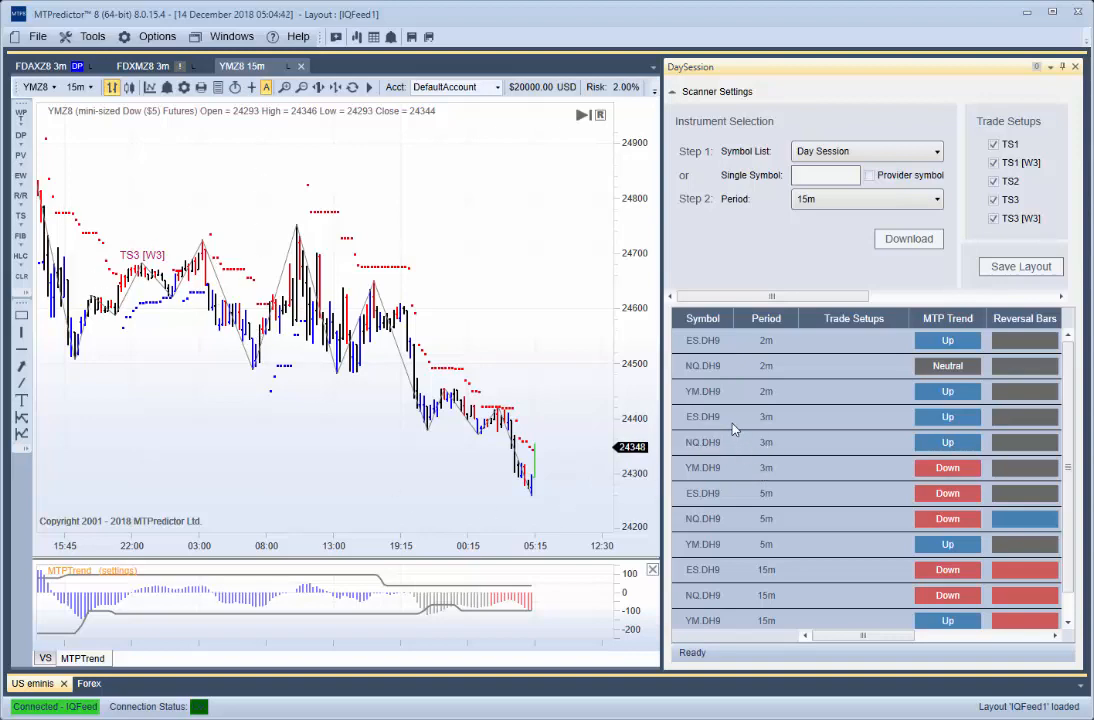
click(699, 421)
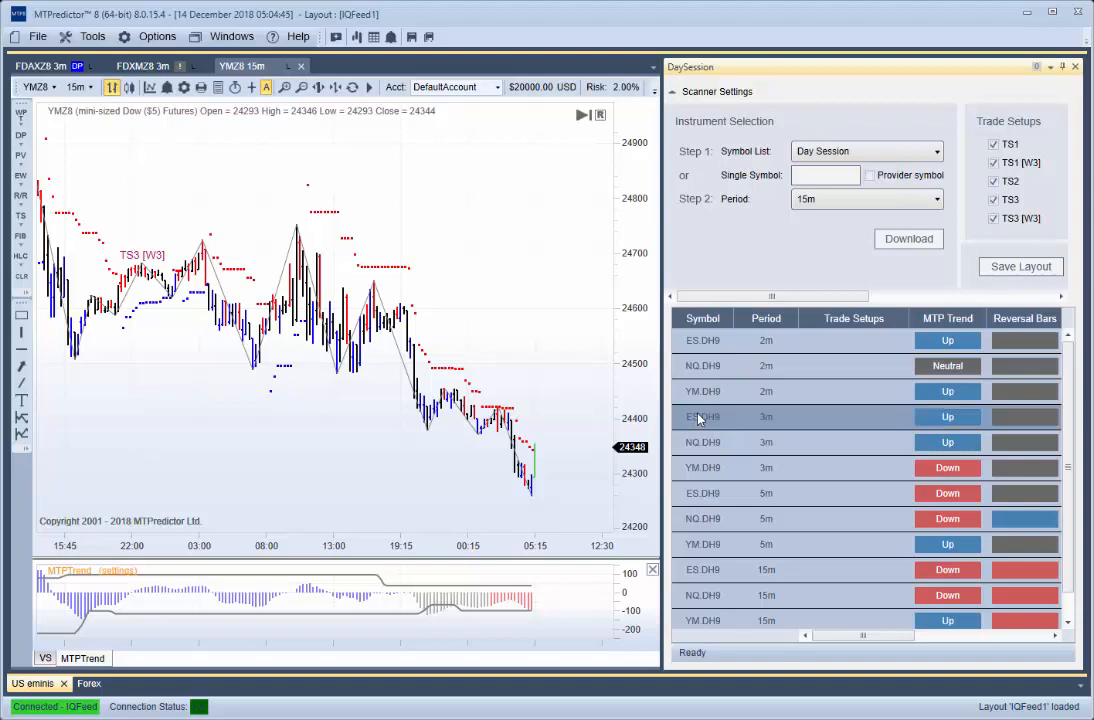
right_click(712, 425)
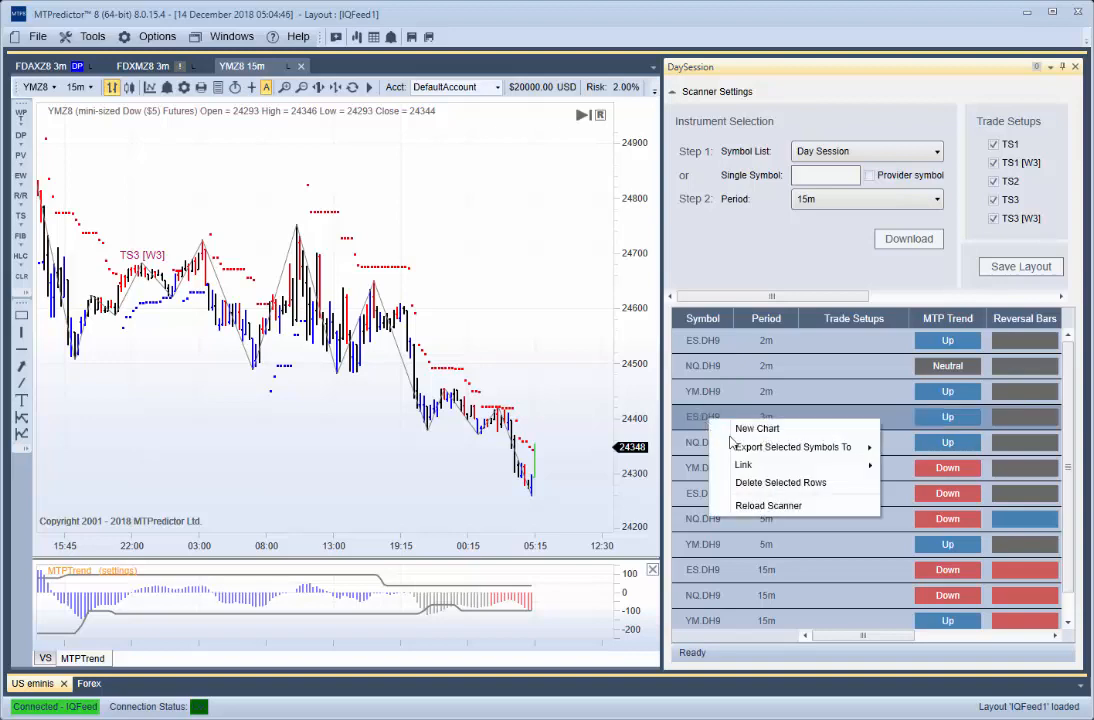
click(740, 441)
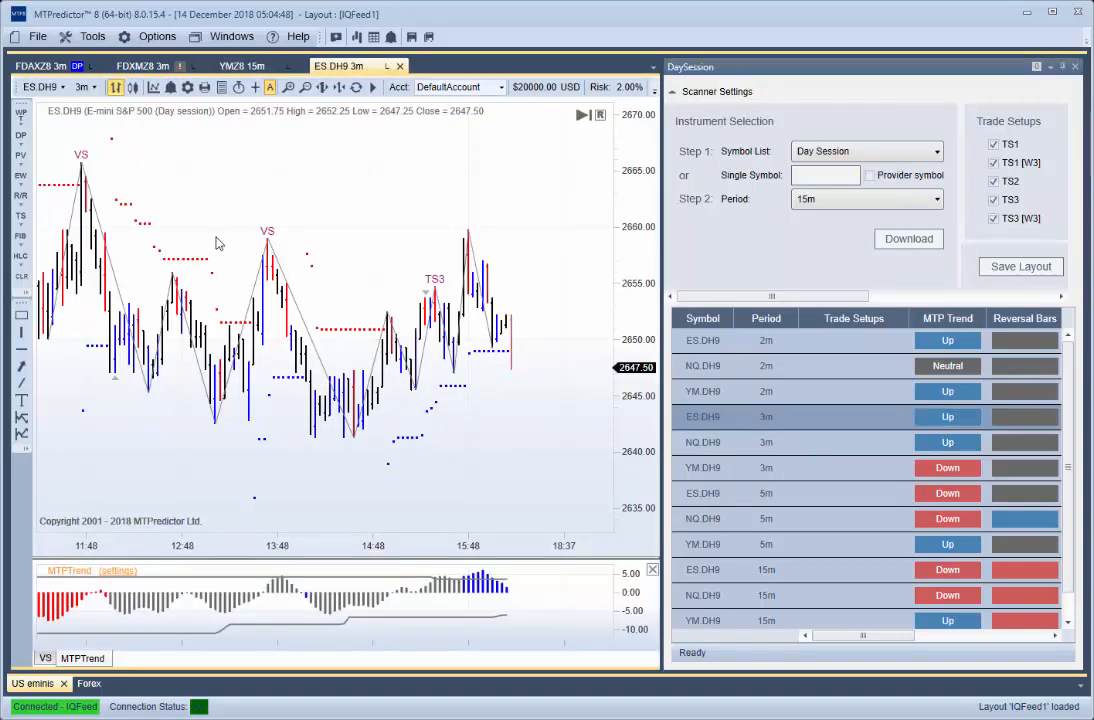
click(713, 443)
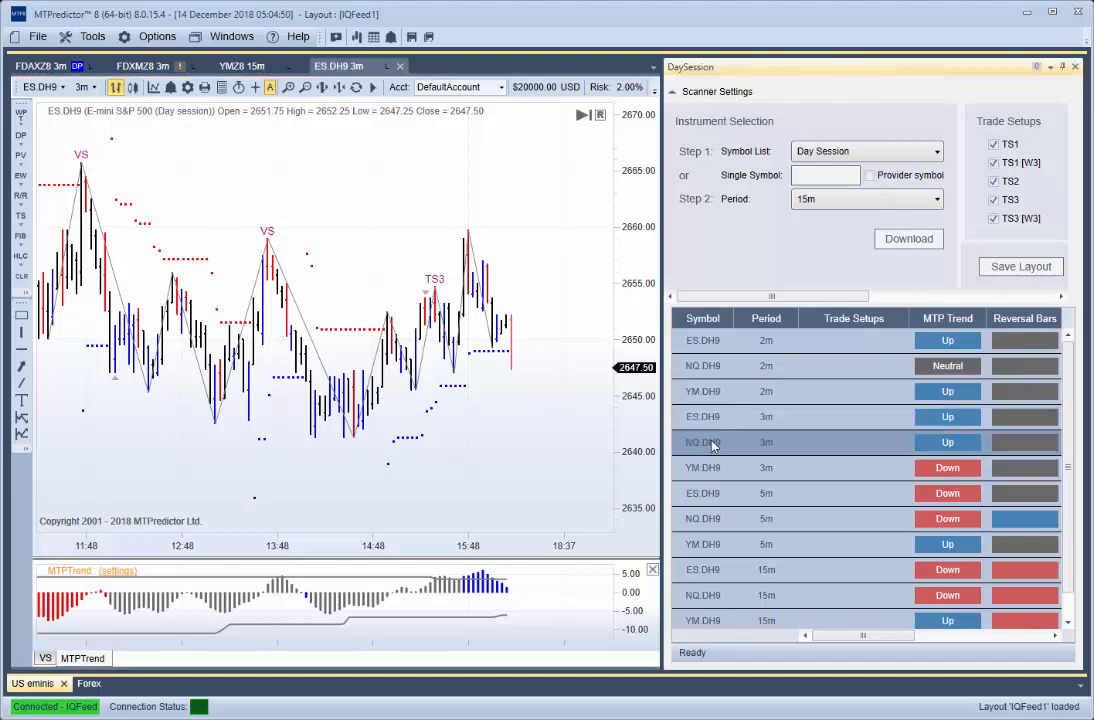
right_click(712, 445)
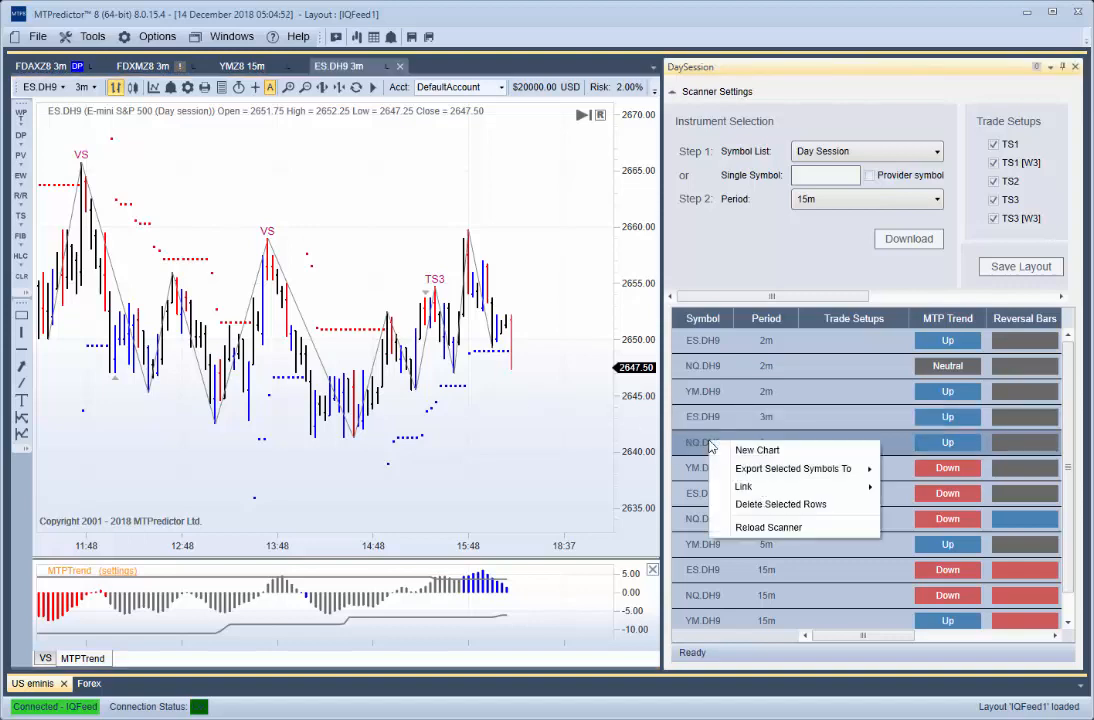
click(758, 454)
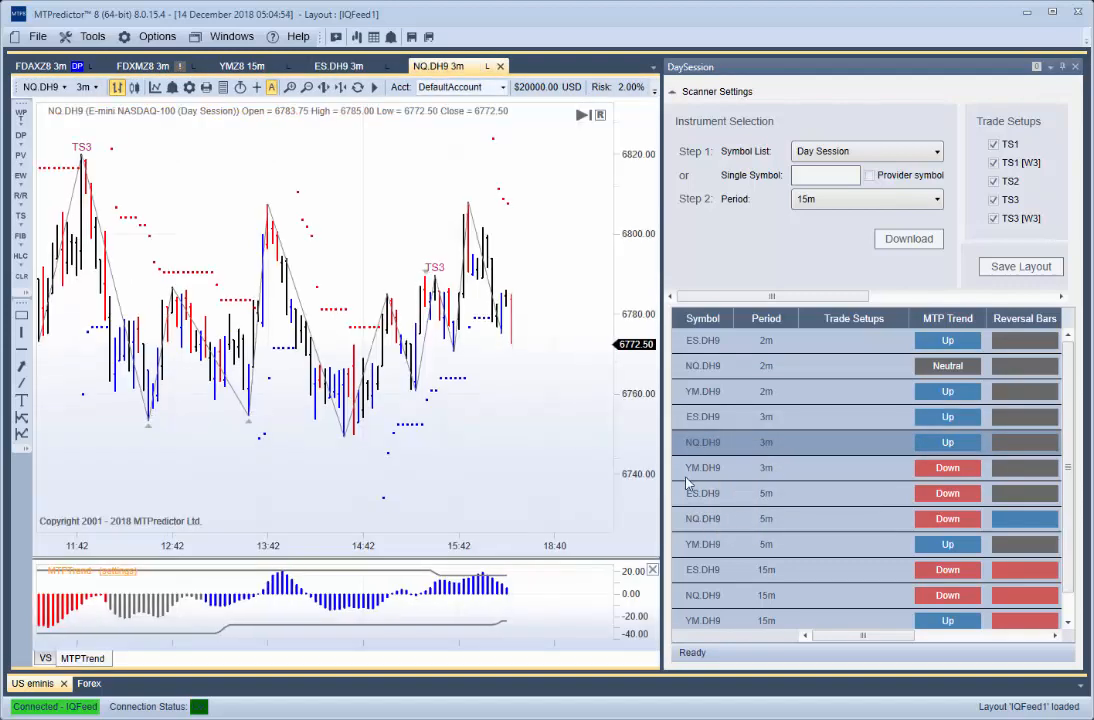
click(696, 474)
right_click(696, 474)
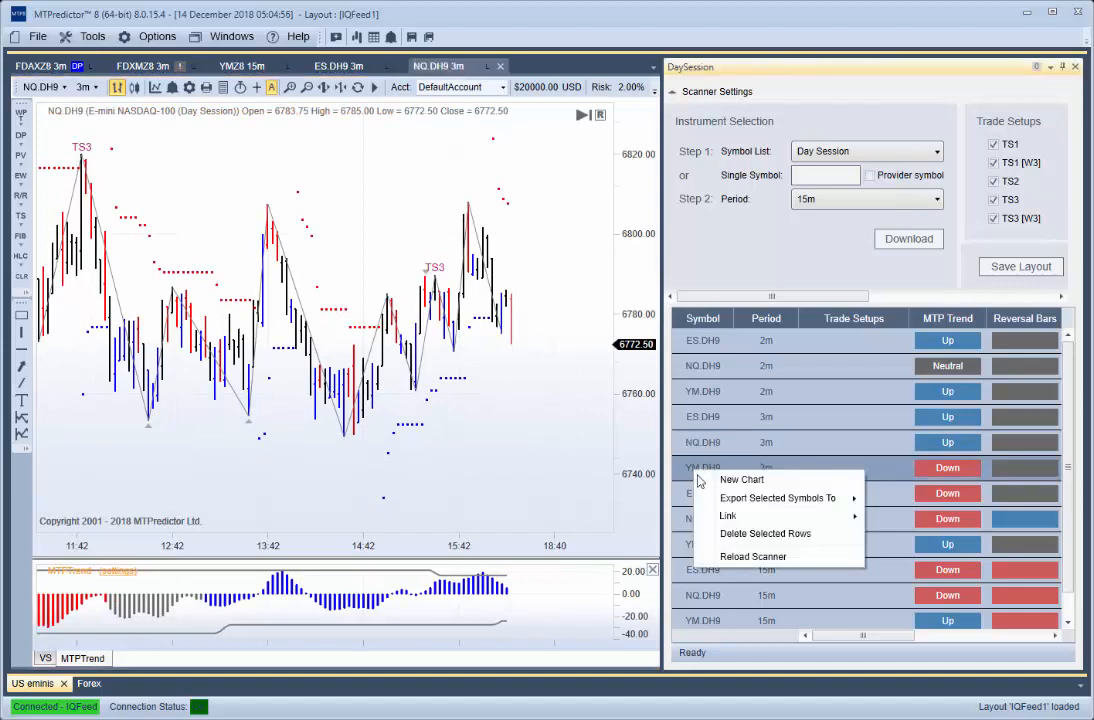
click(724, 481)
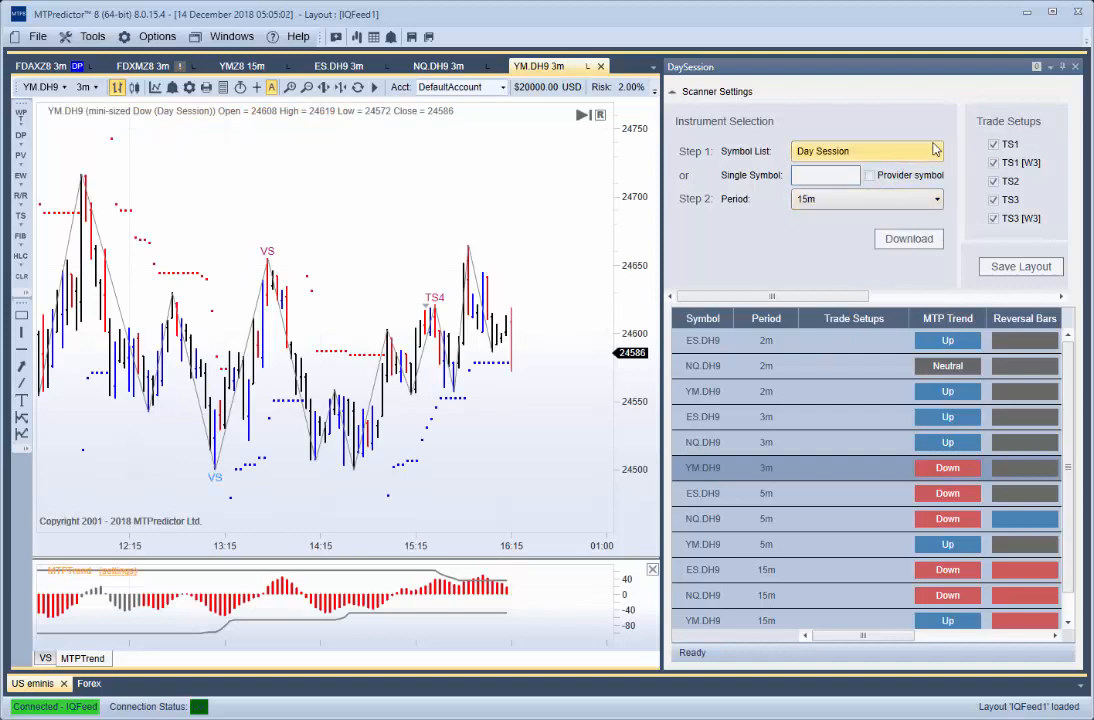
- Auto-hide the DaySession scanner and show session breaks on the YM.DH9 3m chart
click(1064, 68)
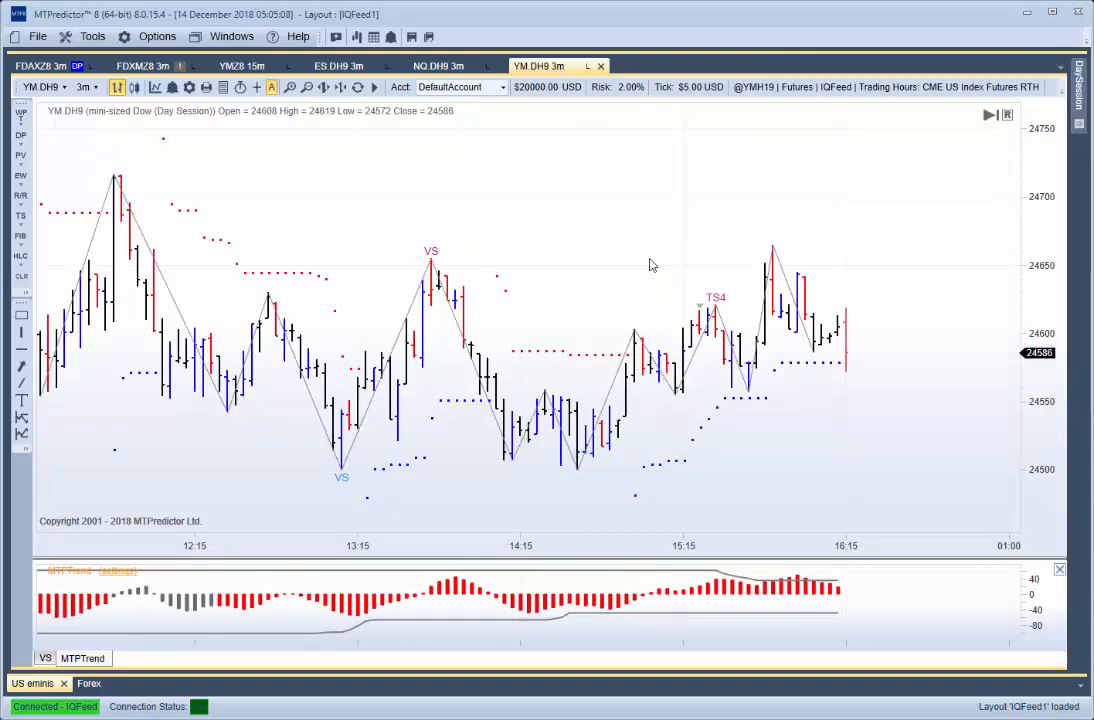
scroll(650, 265, down, 5)
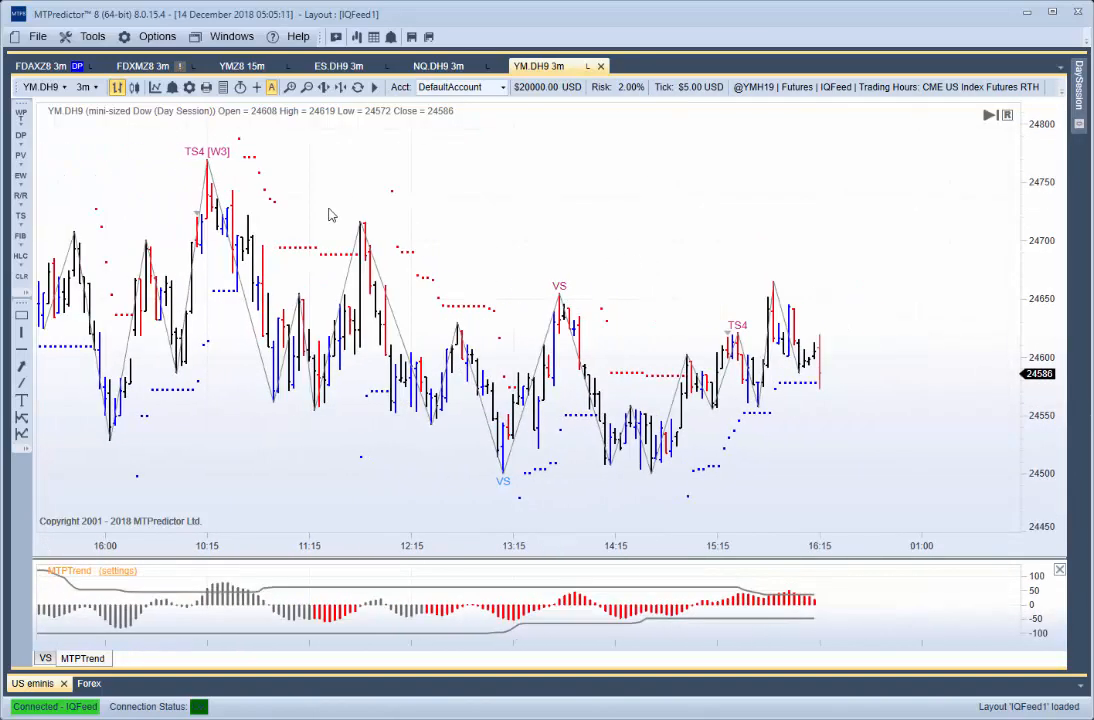
scroll(330, 215, up, 2)
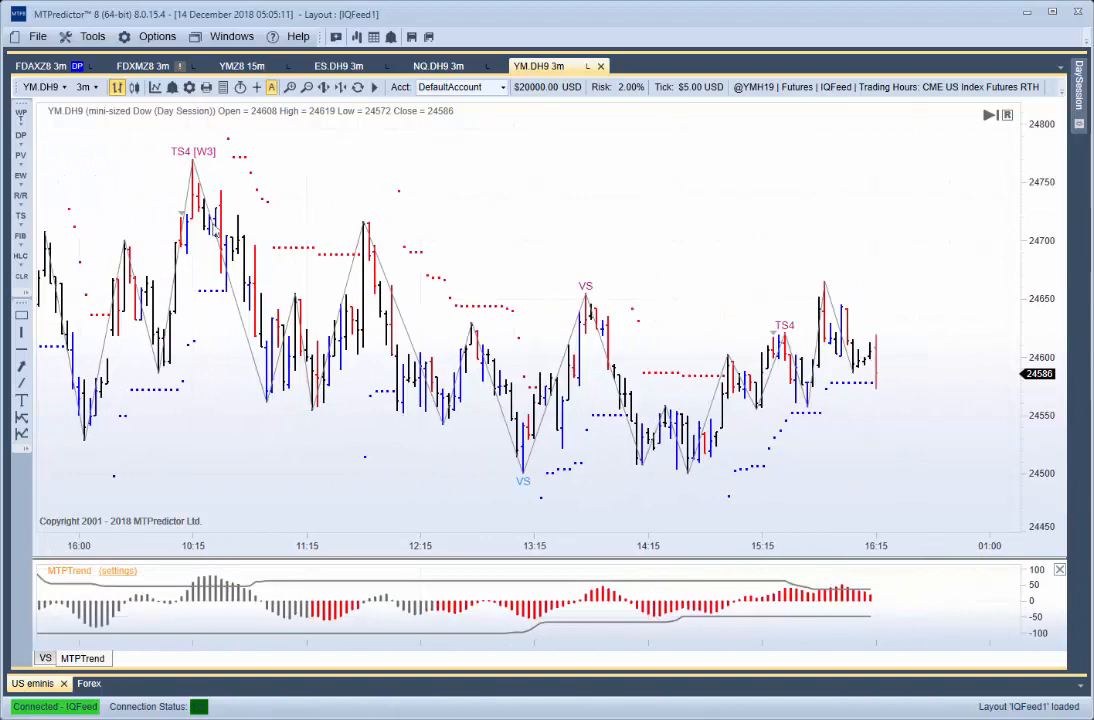
right_click(327, 160)
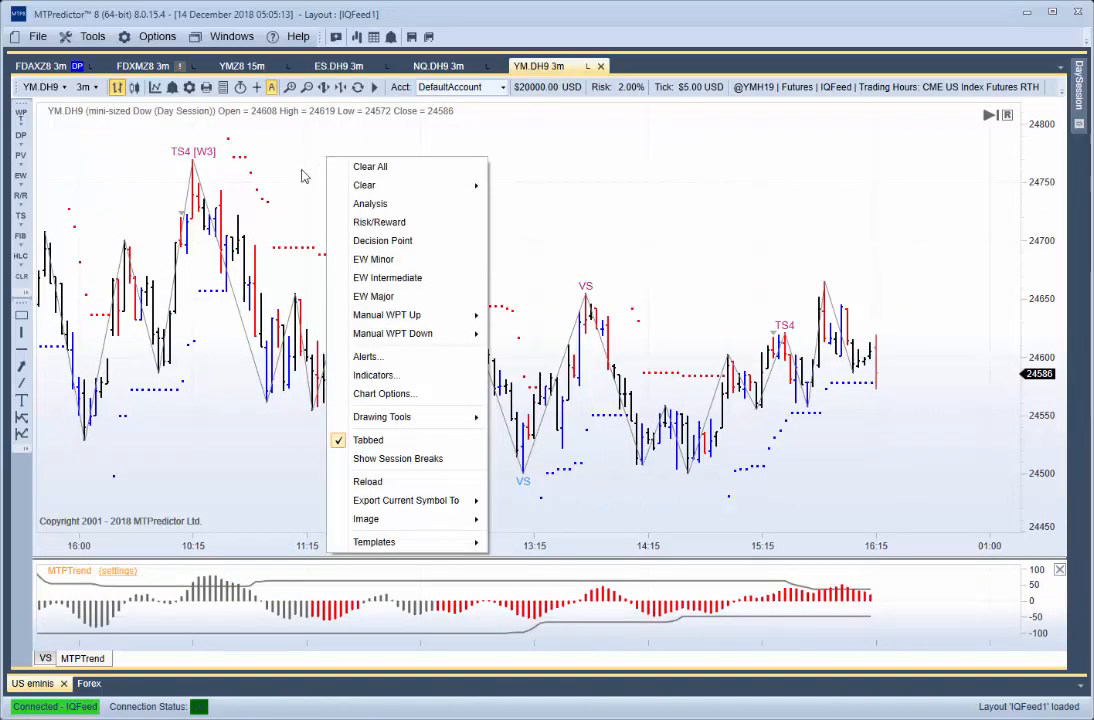
click(388, 460)
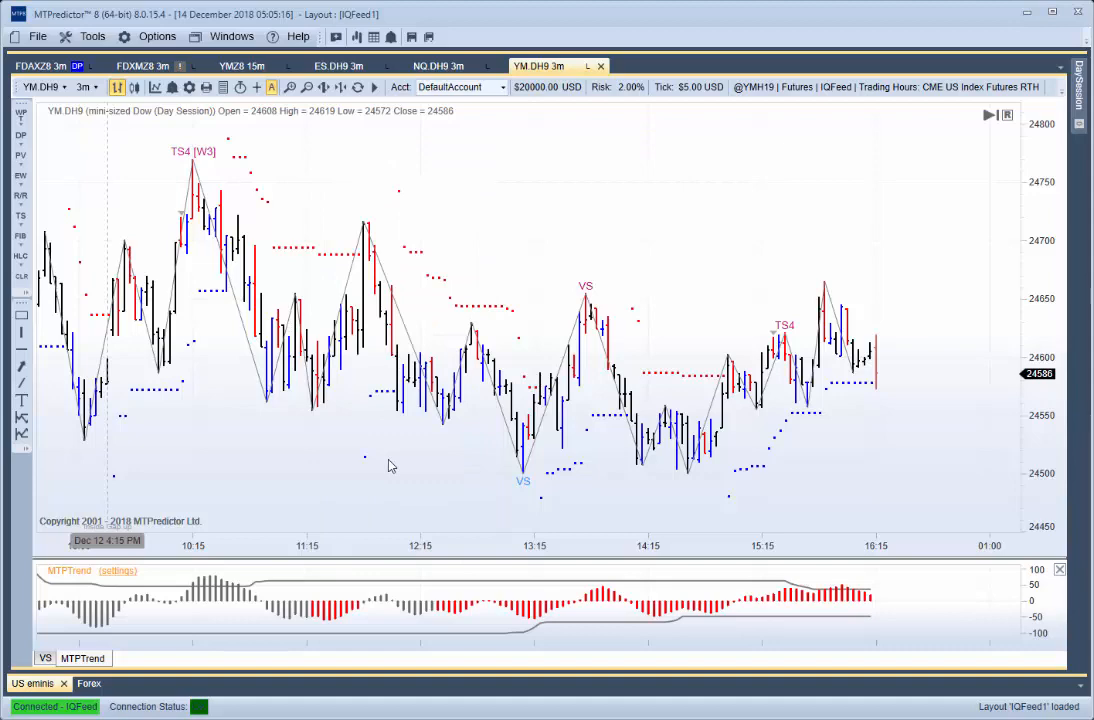
mouse_move(367, 433)
mouse_down()
mouse_move(408, 424)
mouse_move(379, 414)
mouse_up()
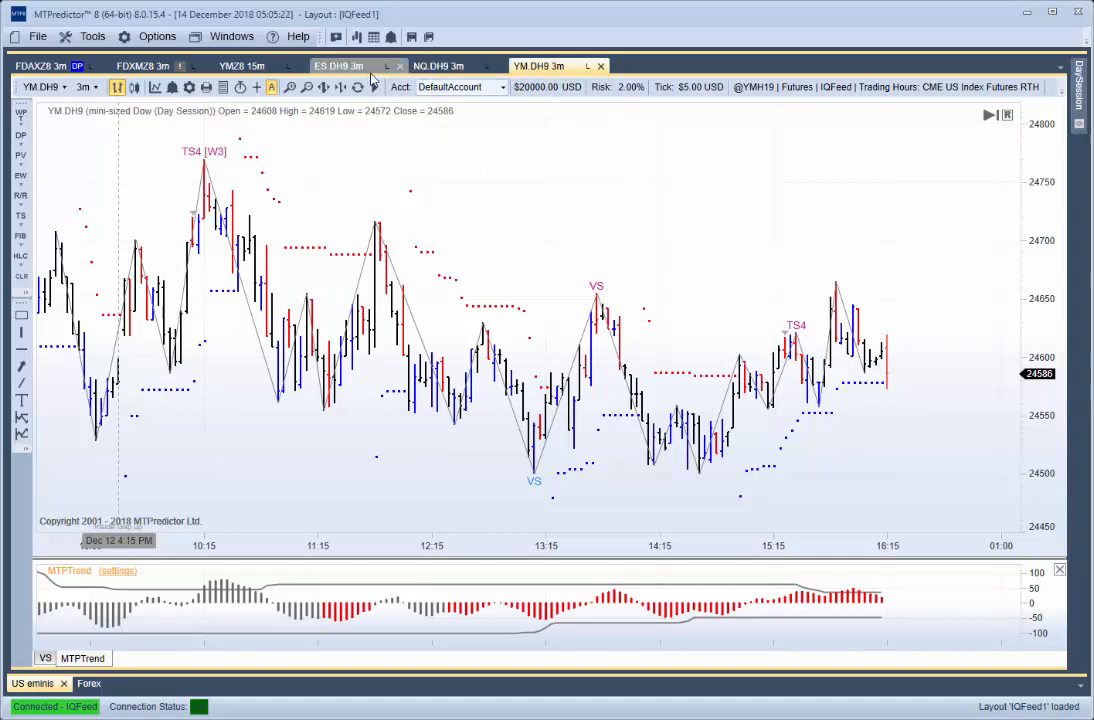
- Reorder the open charts so that NQ.DH9 and ES.DH9 come directly after FDAXZ8
click(335, 67)
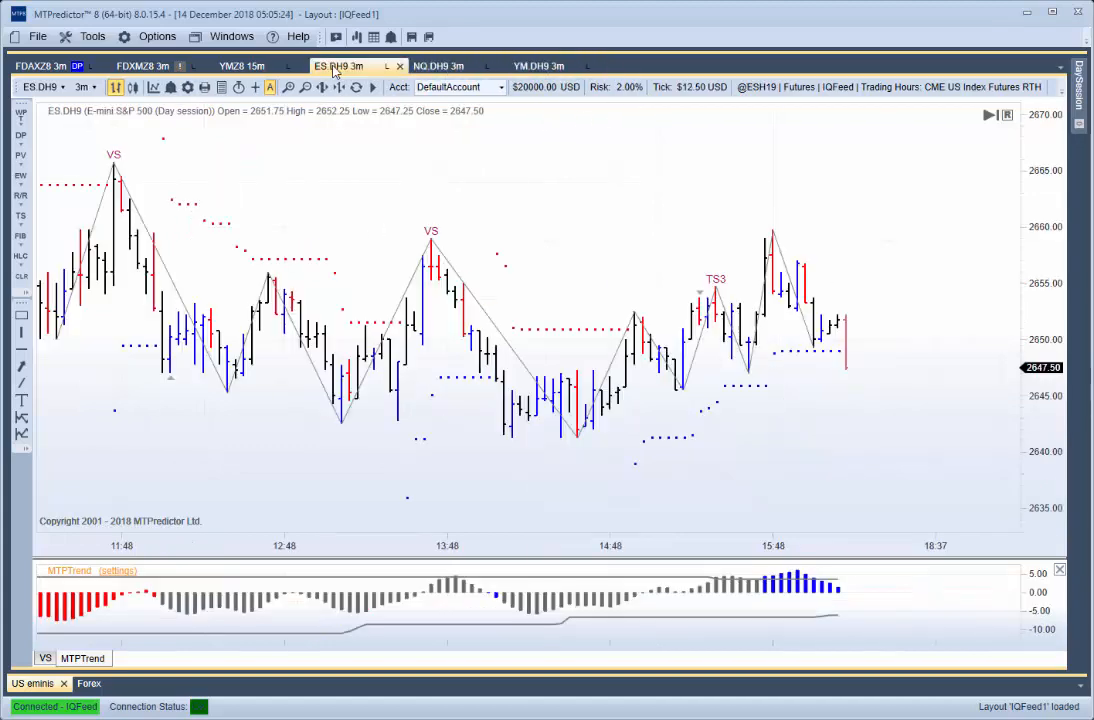
drag(335, 67, 53, 62)
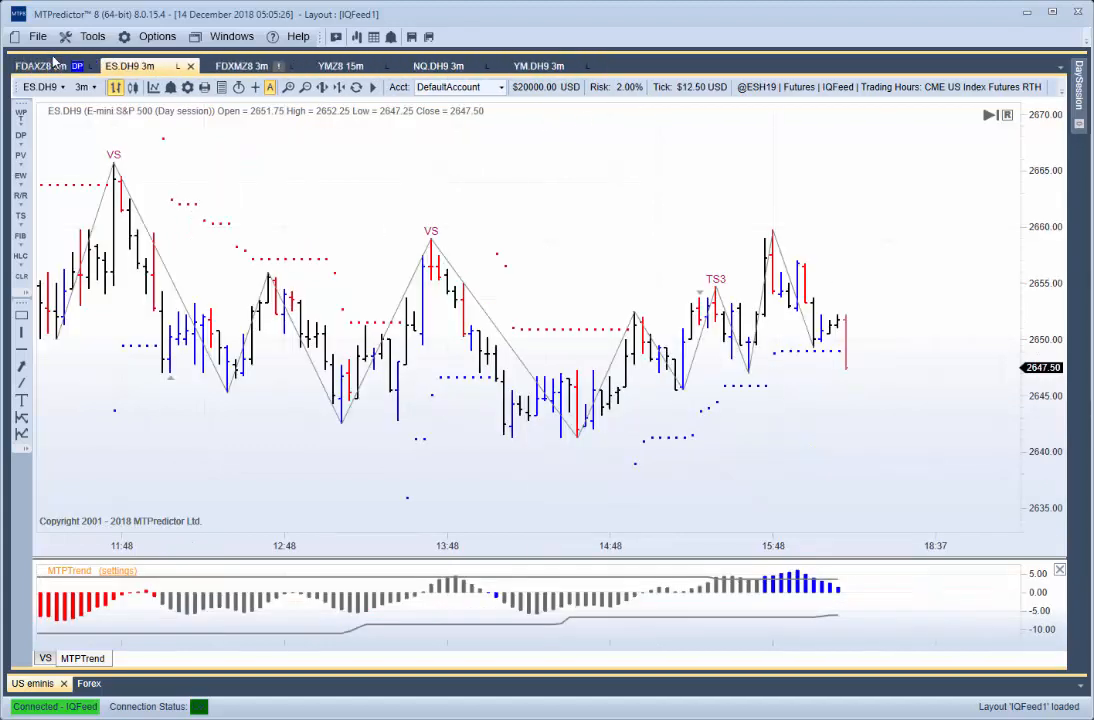
drag(436, 66, 160, 77)
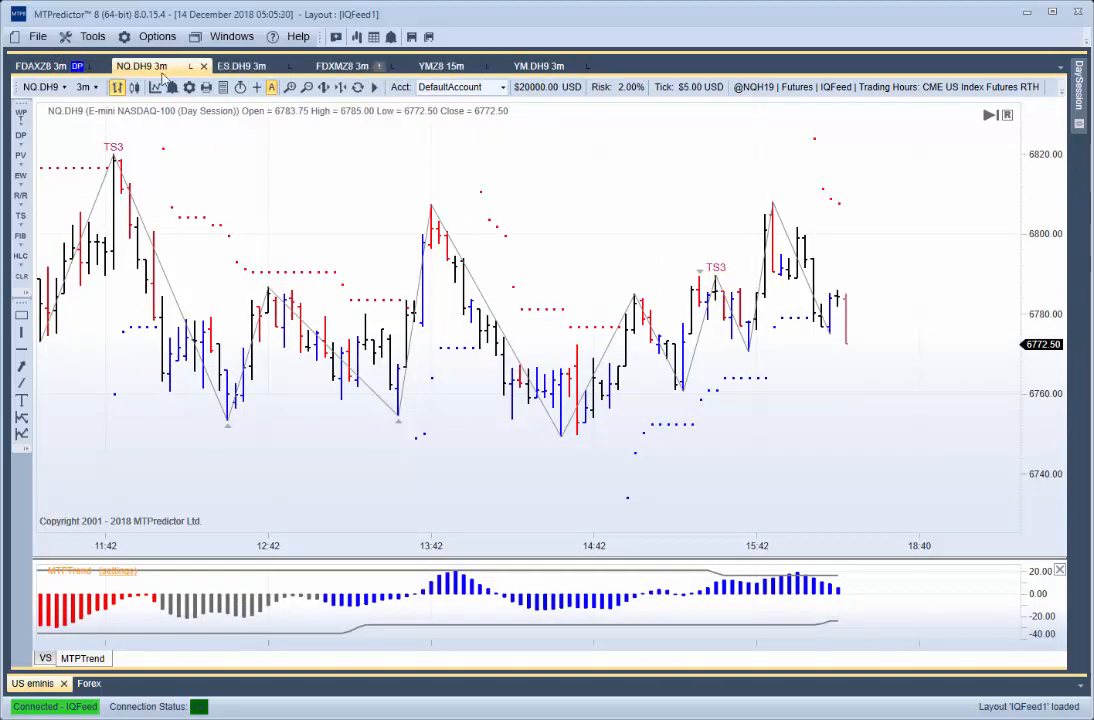
- Move the ES.DH9 3m chart to the first place among the open charts, directly before NQ.DH9
drag(241, 66, 541, 368)
drag(522, 74, 543, 376)
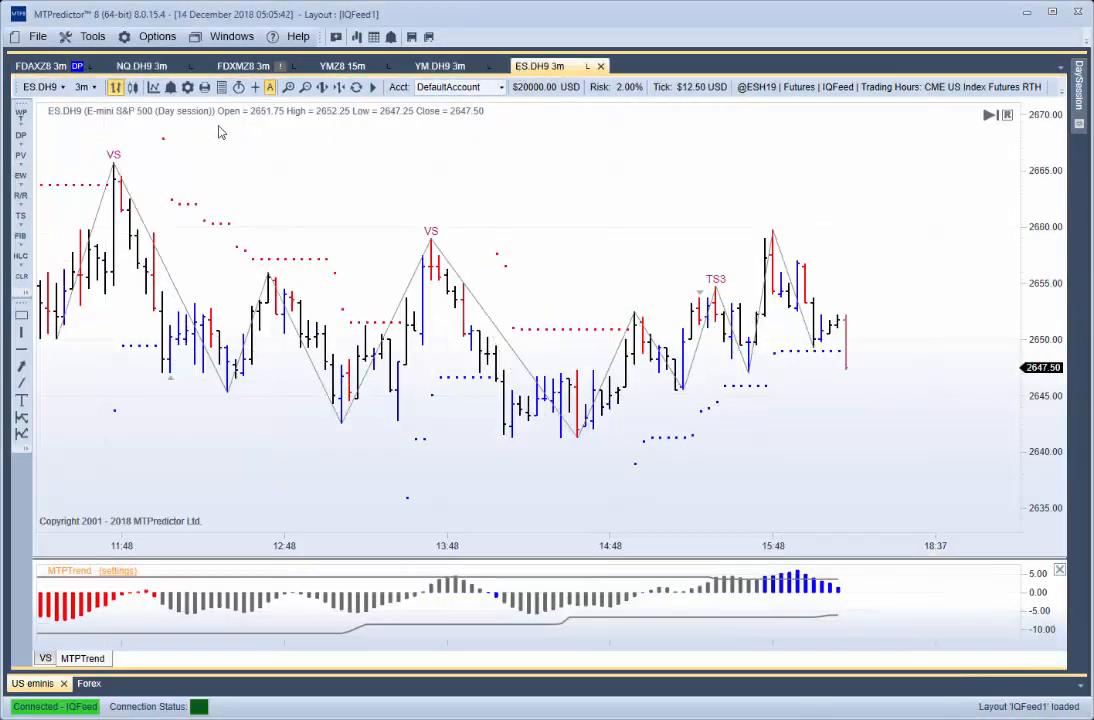
drag(121, 67, 20, 66)
drag(530, 66, 38, 68)
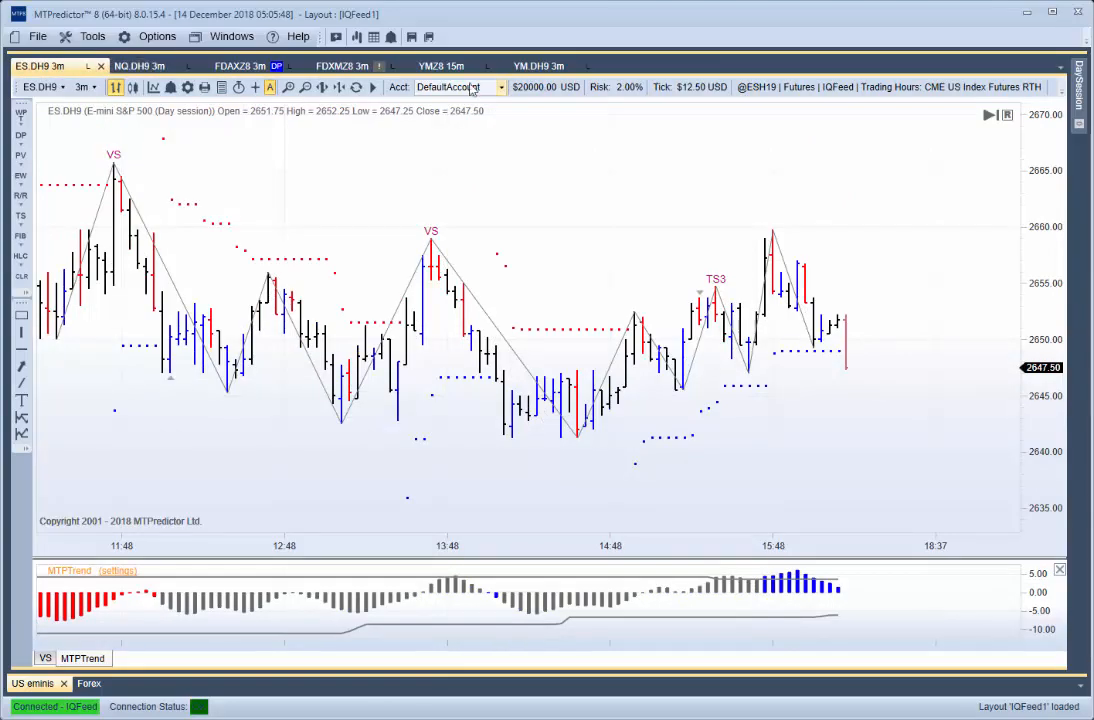
- Move the YM.DH9 3m chart directly after NQ.DH9 in the order of open charts
click(540, 66)
drag(485, 74, 540, 365)
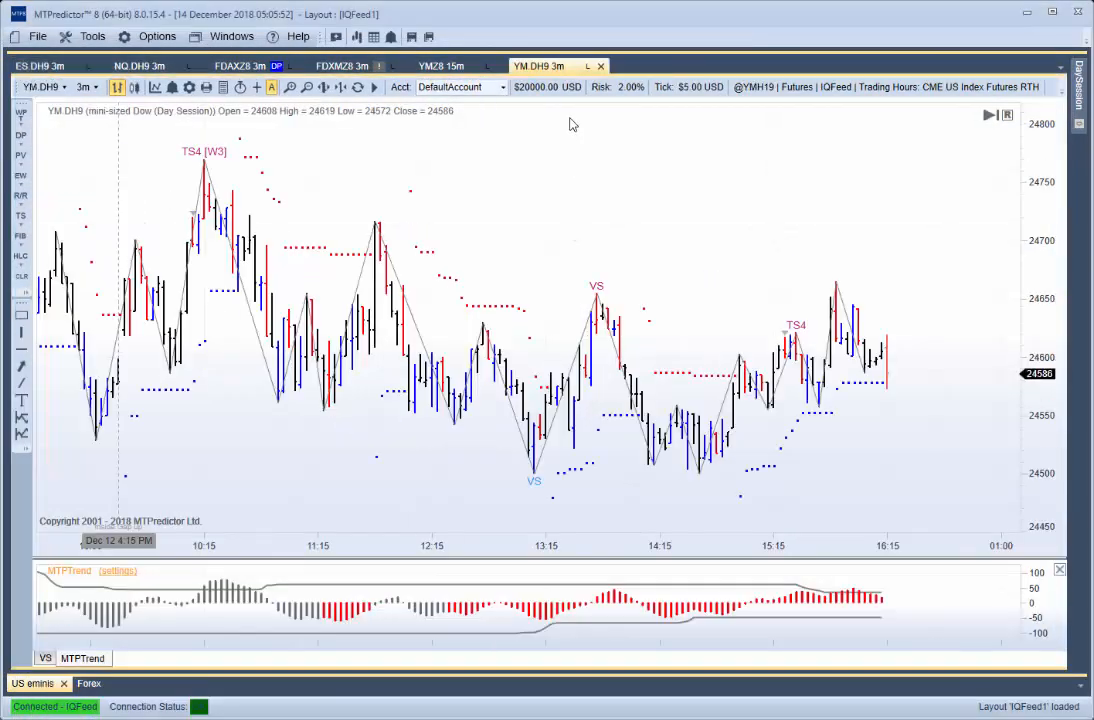
drag(519, 68, 537, 364)
drag(498, 64, 540, 365)
drag(550, 68, 245, 66)
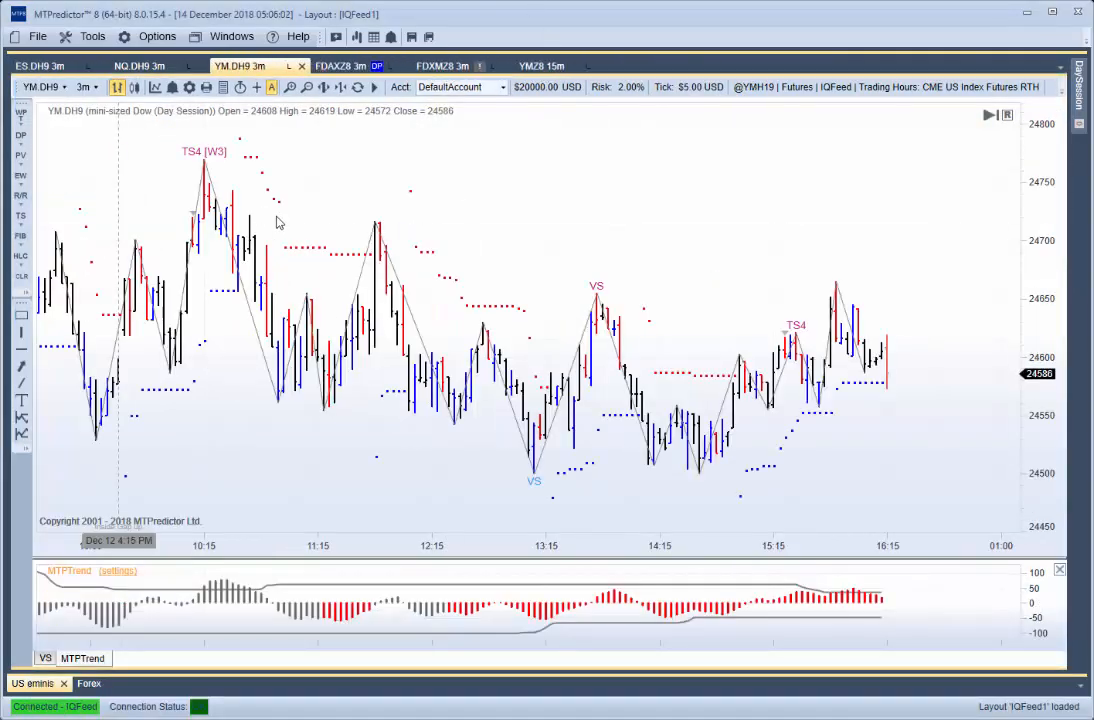
drag(168, 299, 220, 297)
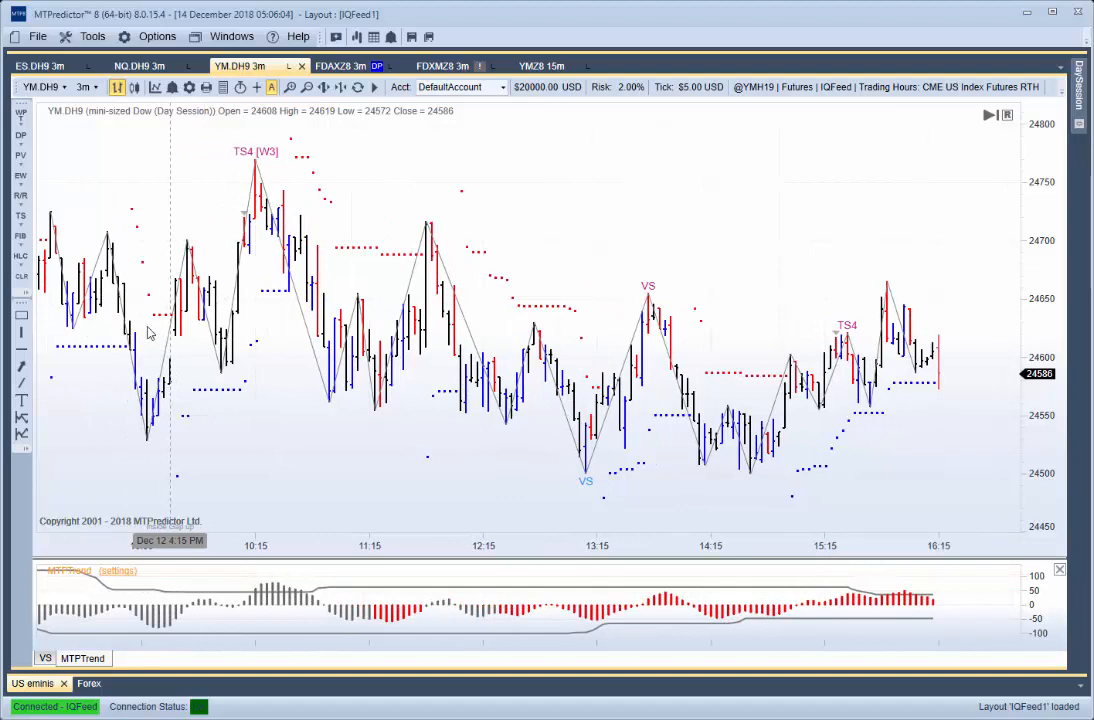
- Check the ES.DH9, NQ.DH9 and YM.DH9 charts in turn and close the old YMZ8 15m chart
click(40, 66)
click(142, 62)
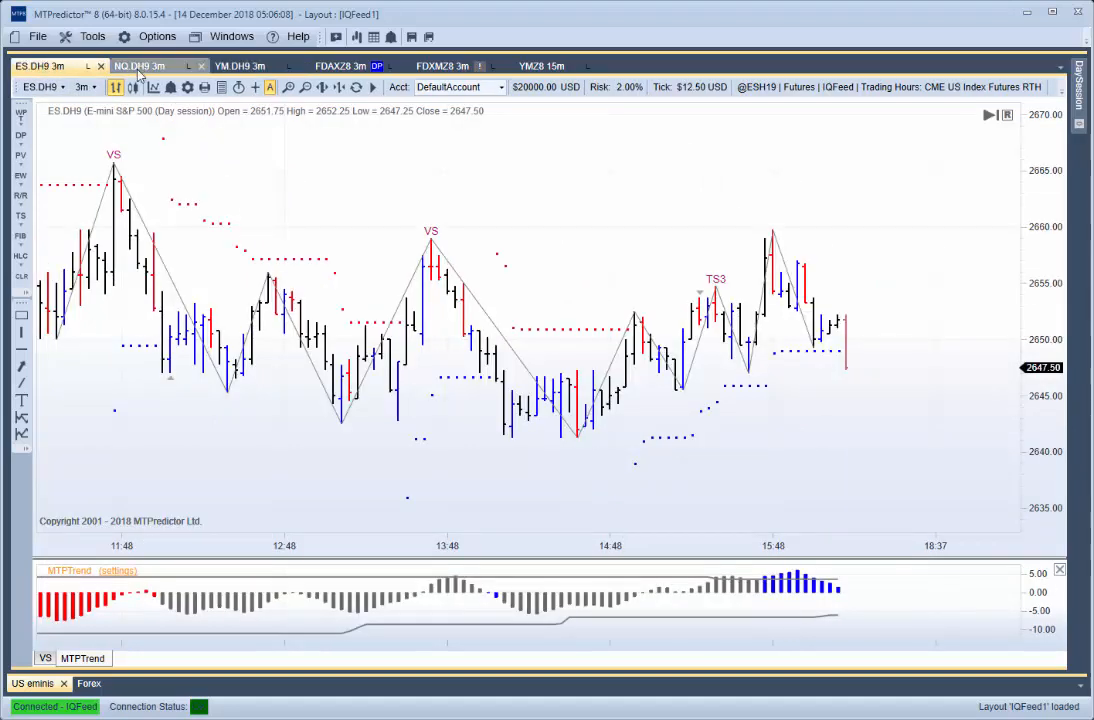
click(206, 62)
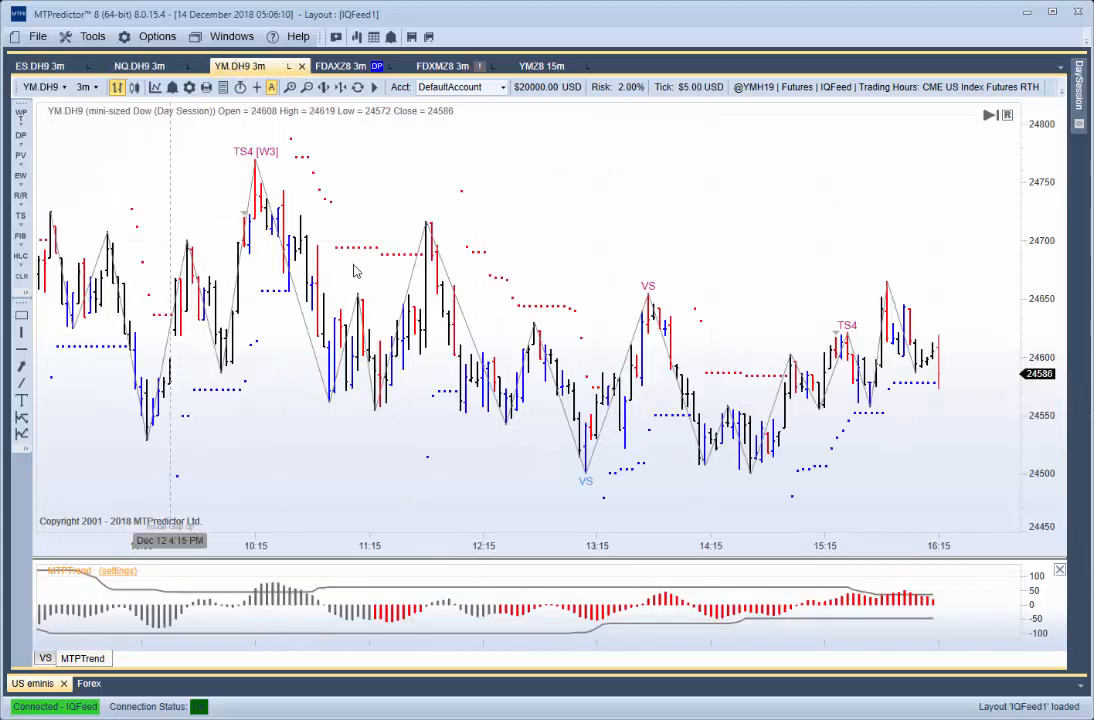
click(530, 66)
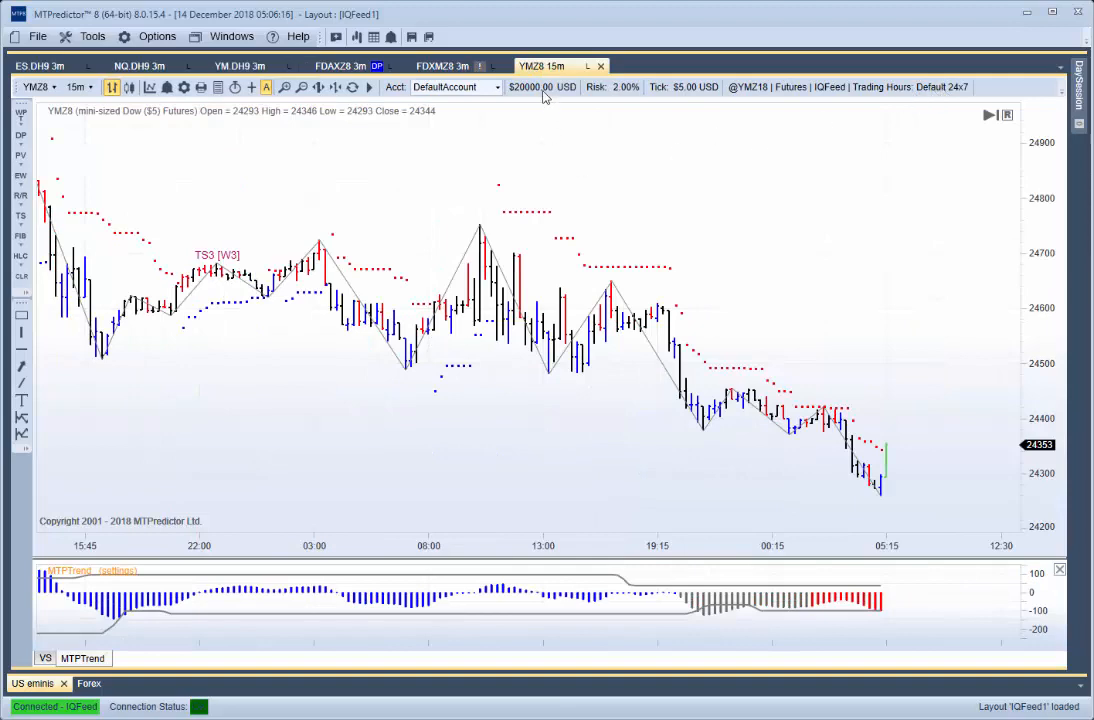
click(601, 67)
click(508, 419)
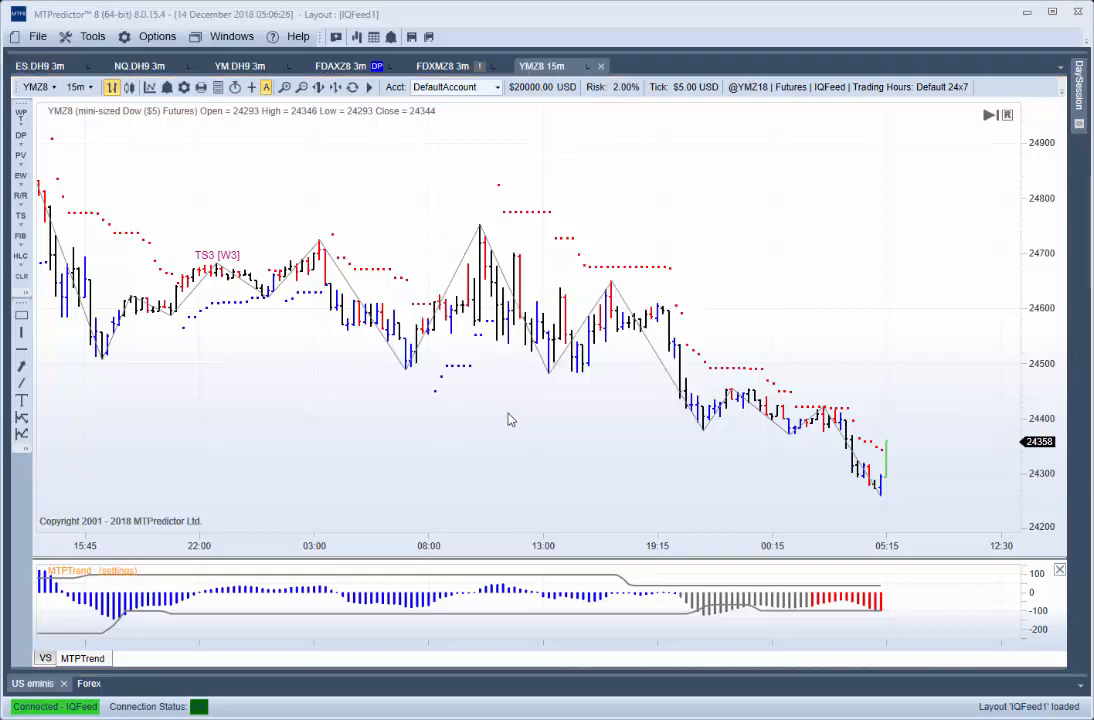
- Open the 24hr Session symbol list in the Symbol Manager
click(92, 37)
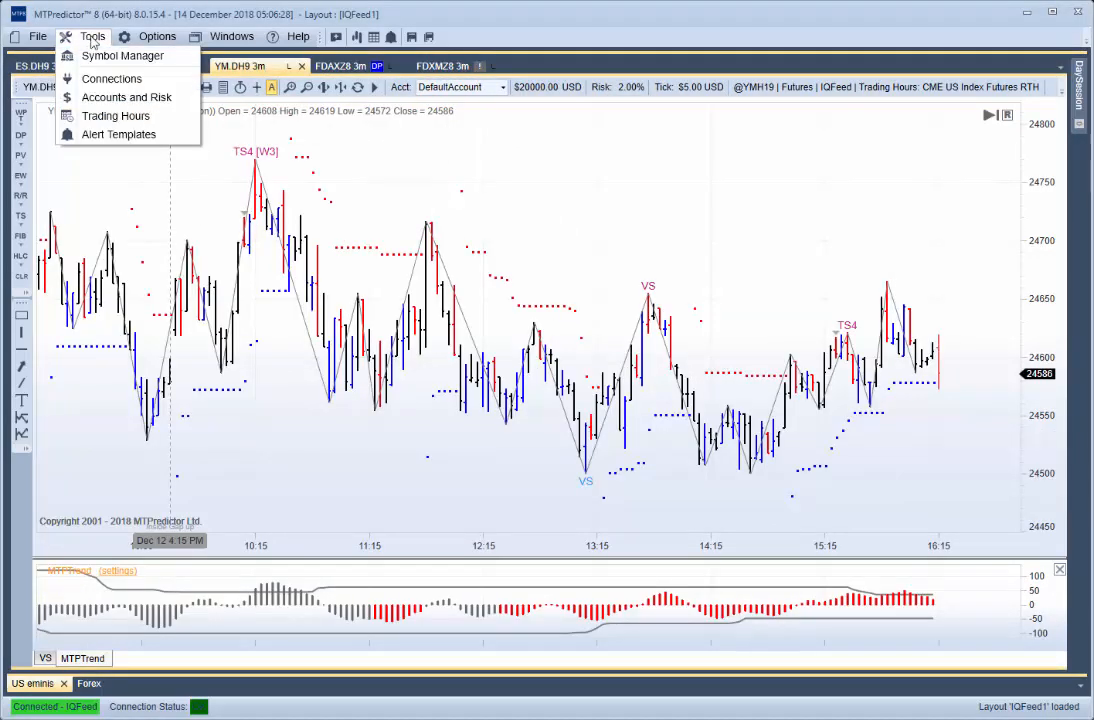
click(96, 56)
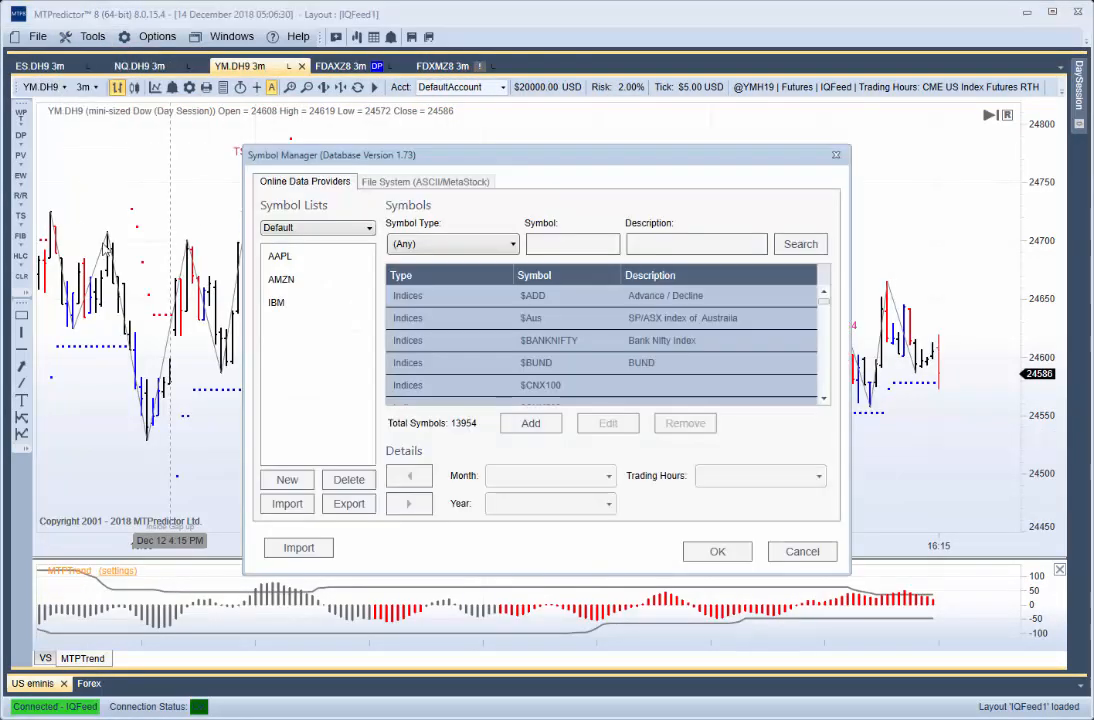
click(323, 229)
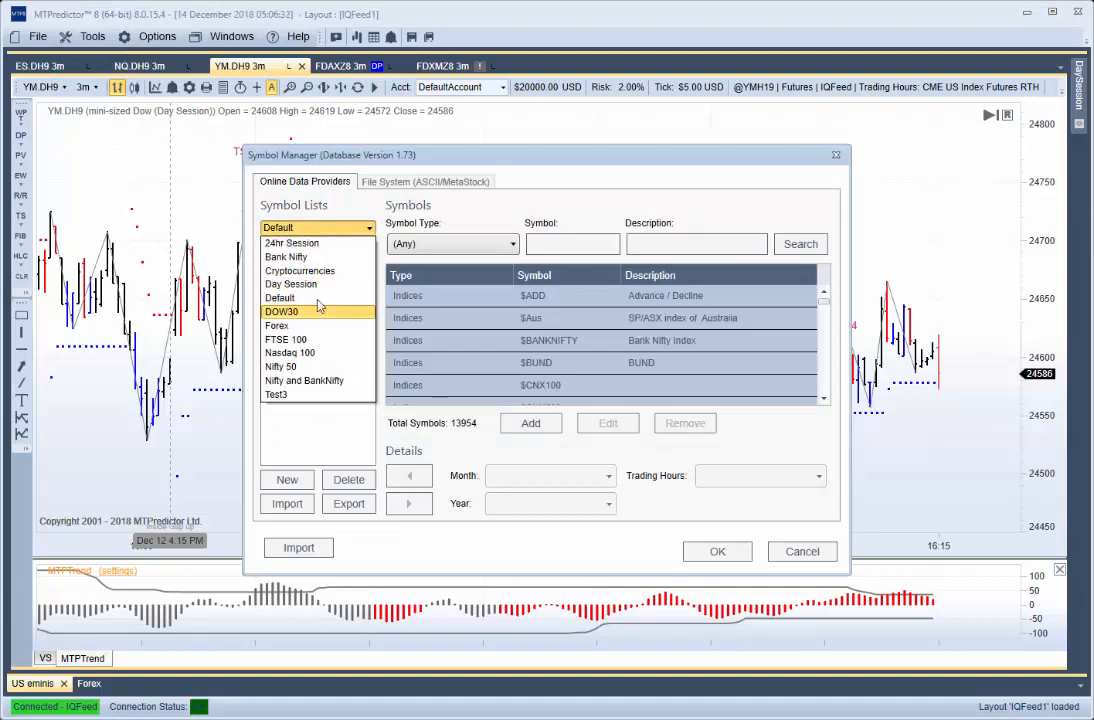
click(299, 246)
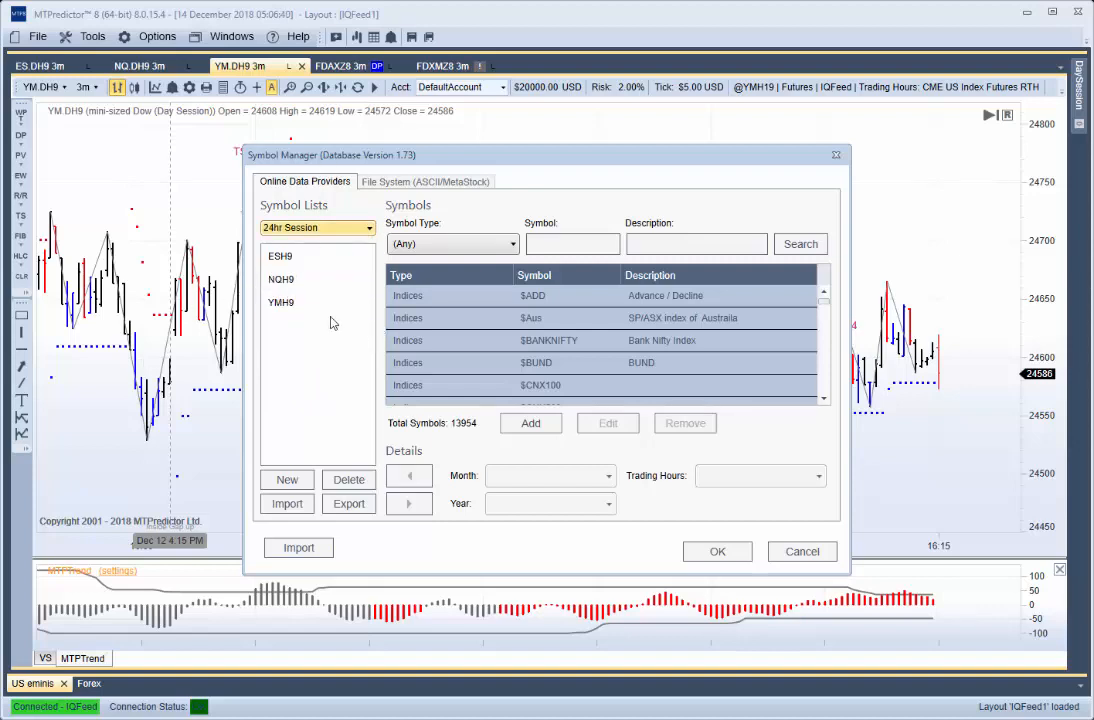
- Remove ESH9, NQH9 and YMH9 from the 24hr Session symbol list
click(283, 259)
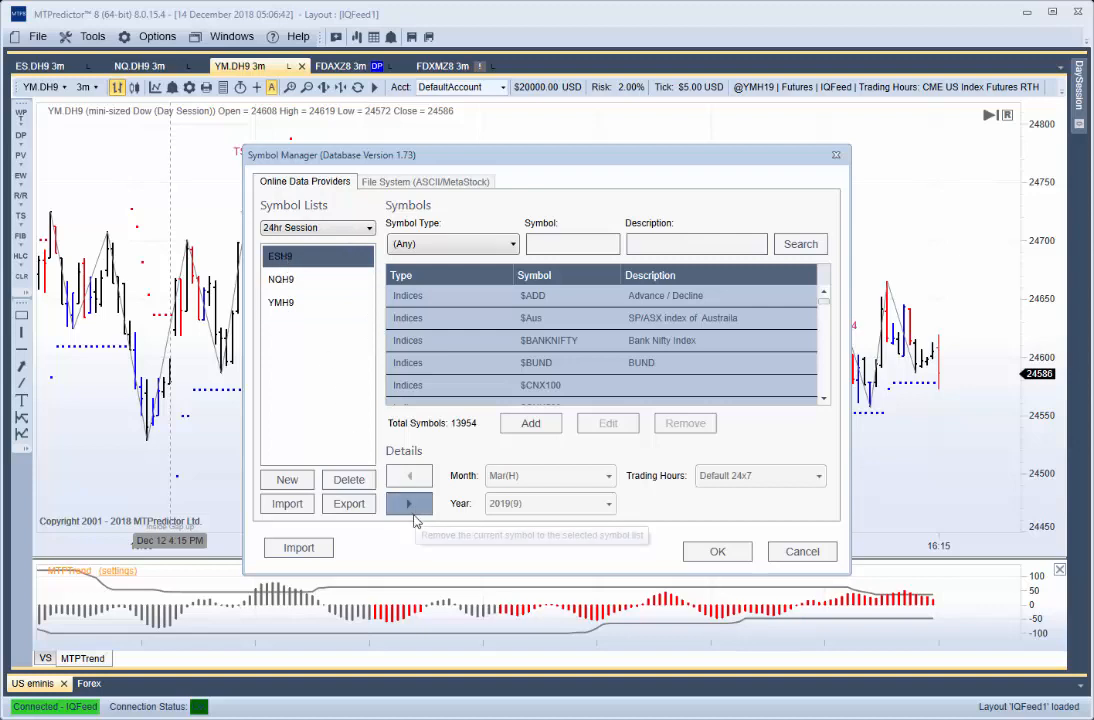
click(414, 510)
click(281, 257)
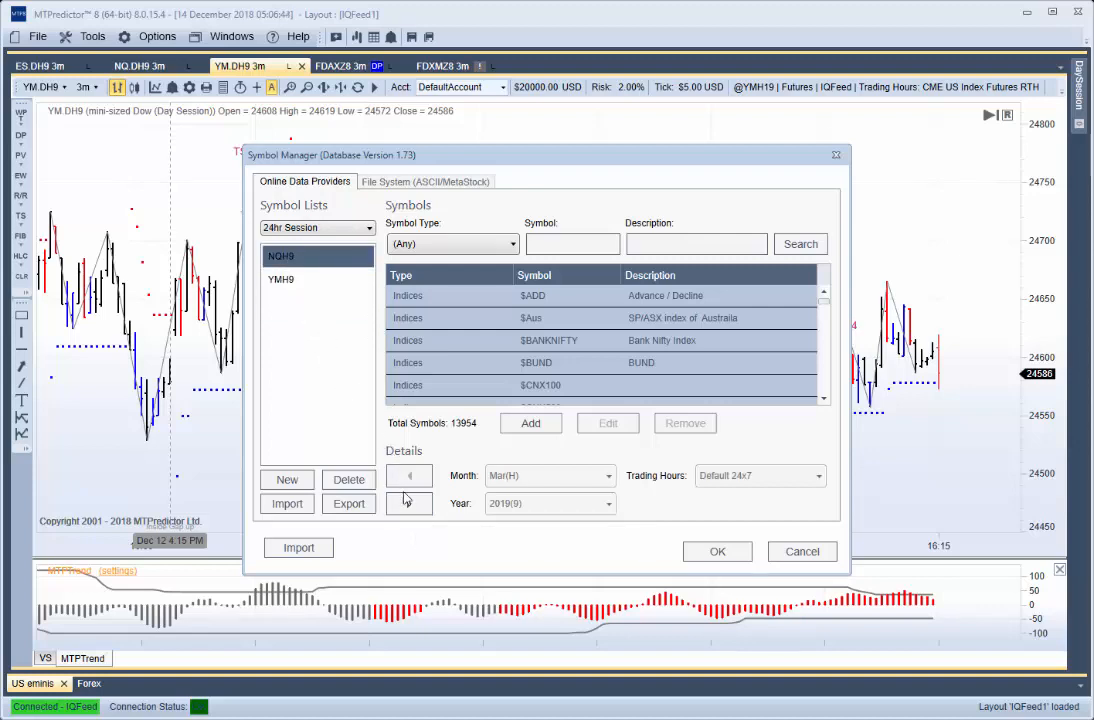
click(408, 503)
click(281, 257)
click(406, 502)
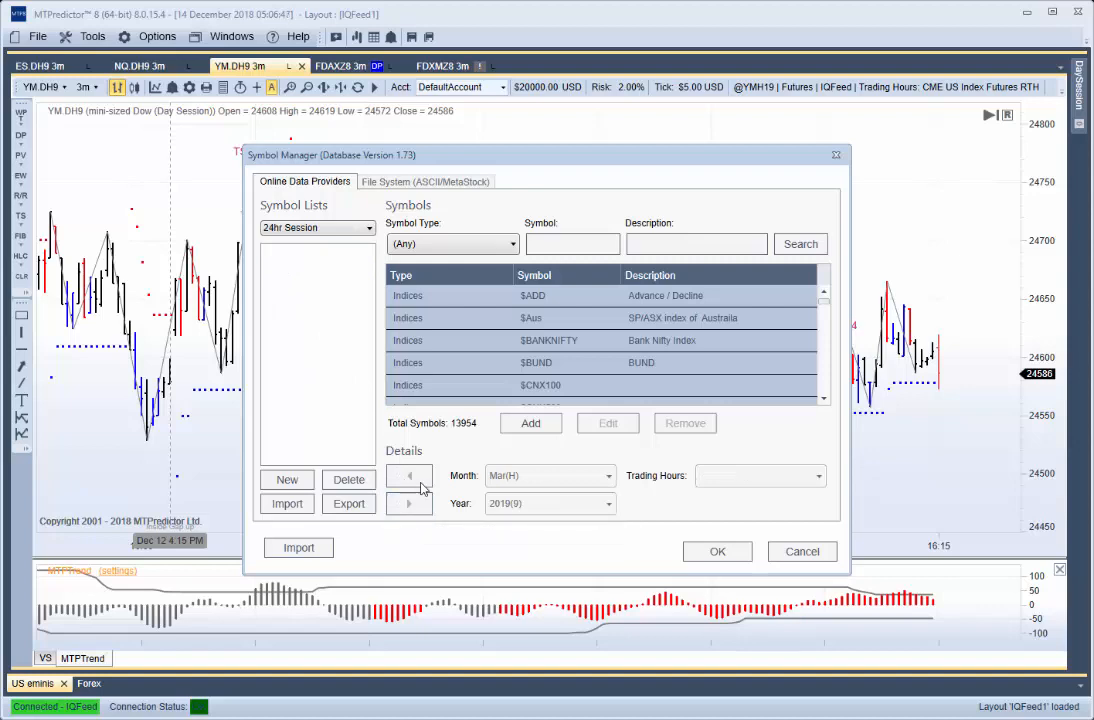
- Search the symbols for "es" and add the E-mini S&P 500 (24hr session) March 2019 contract to the 24hr Session list
click(562, 252)
text(es)
click(800, 244)
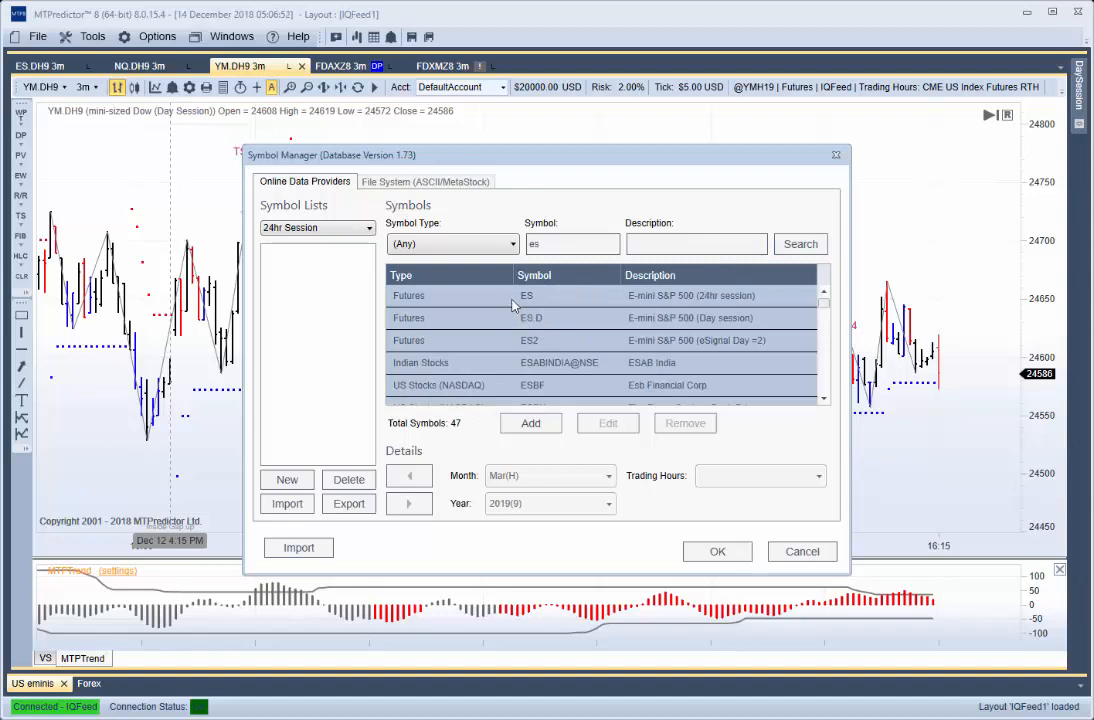
click(543, 299)
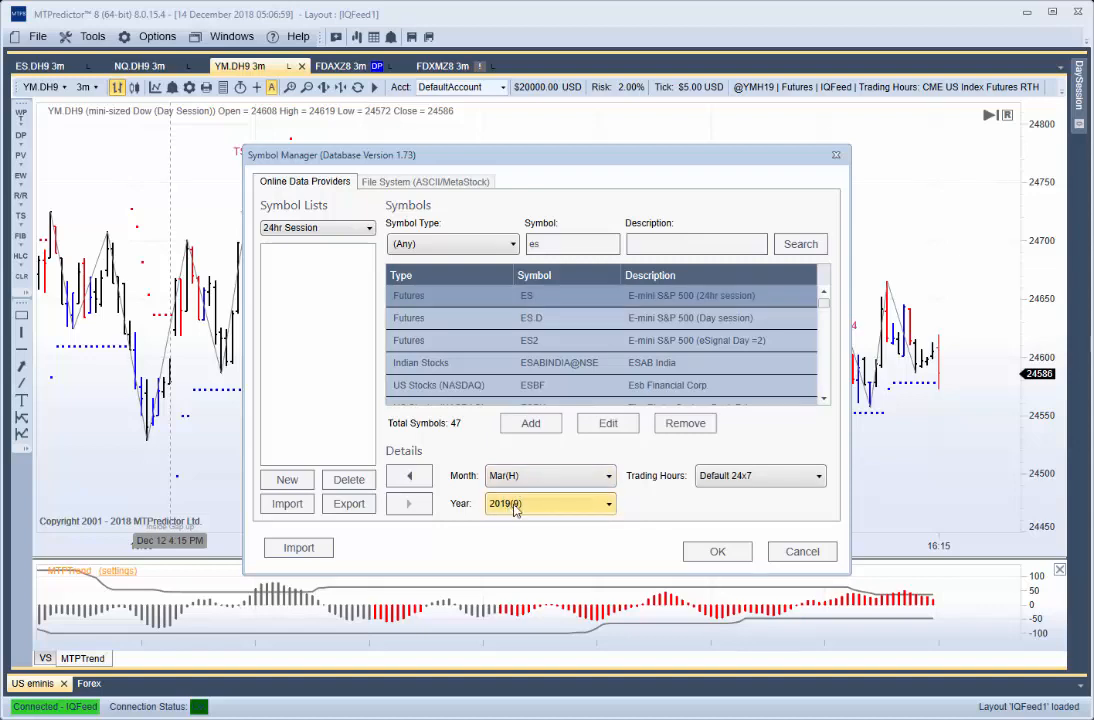
click(409, 475)
- Search the symbols for "nq" and add the E-mini NASDAQ-100 Futures March 2019 contract to the 24hr Session list
drag(548, 245, 500, 250)
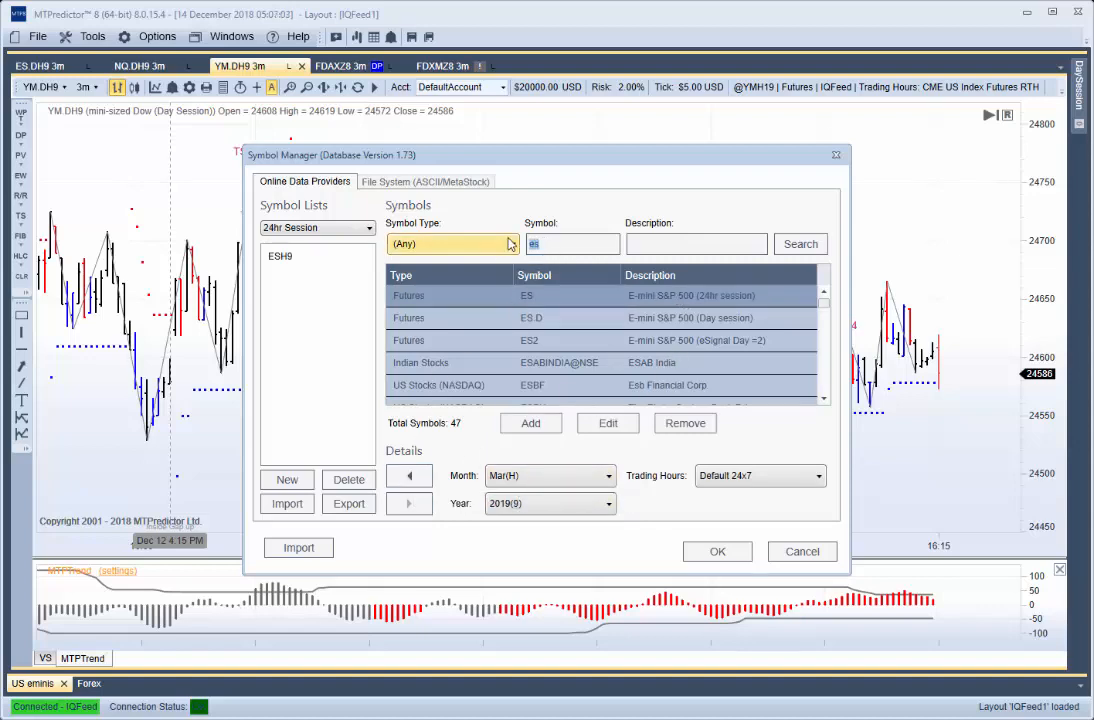
text(nq)
key(Return)
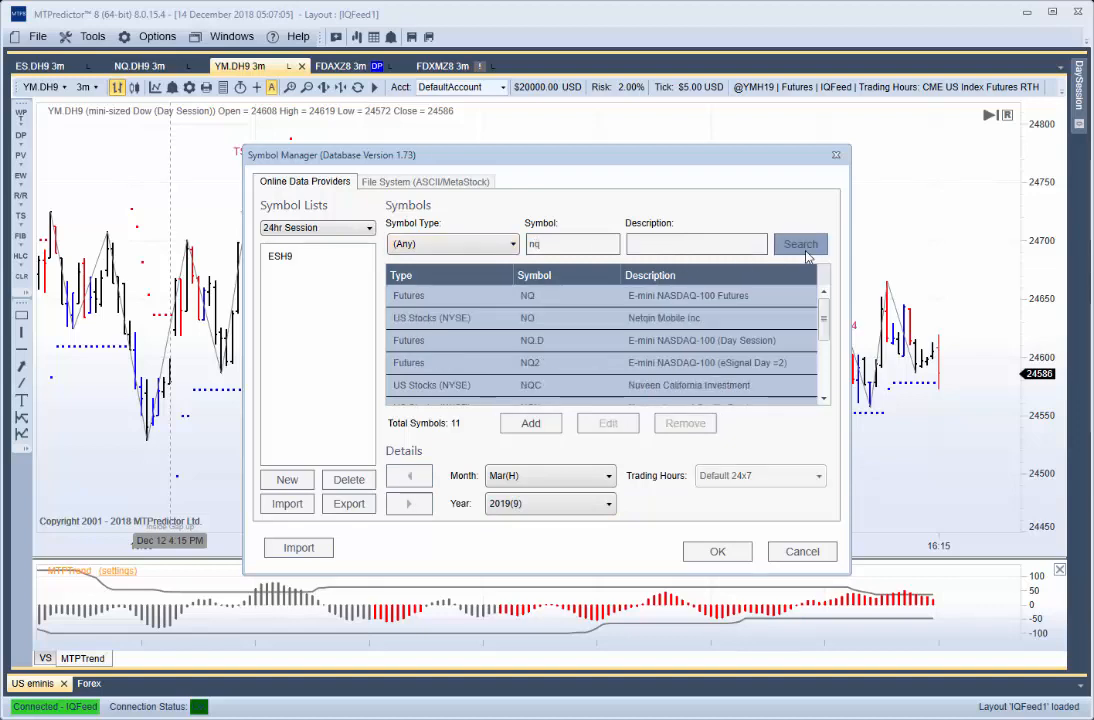
click(572, 300)
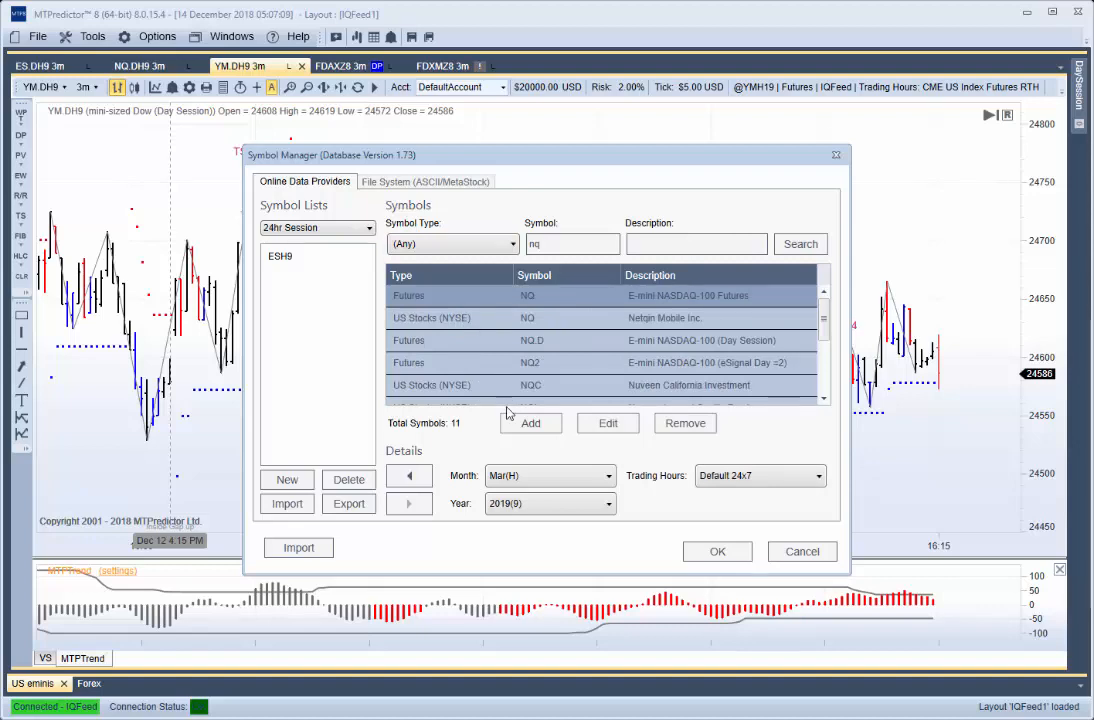
click(415, 476)
- Search for "ym", add the mini-sized Dow ($5) Futures March 2019 contract to the 24hr Session list, and save the symbol lists
double_click(555, 249)
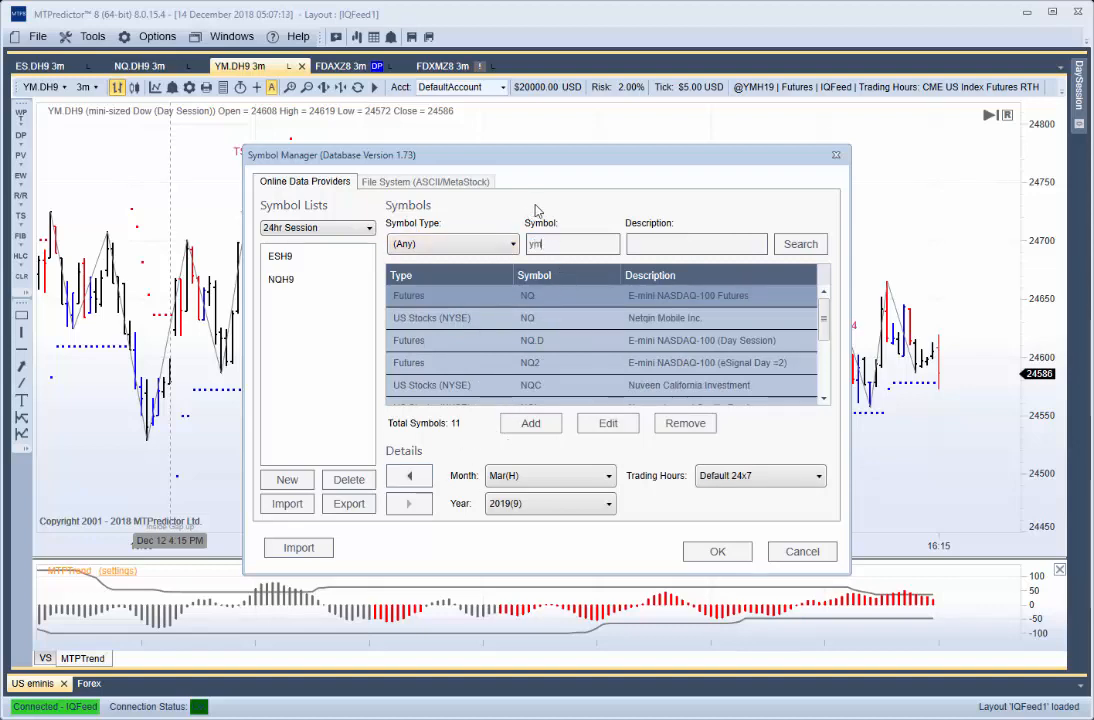
key(Return)
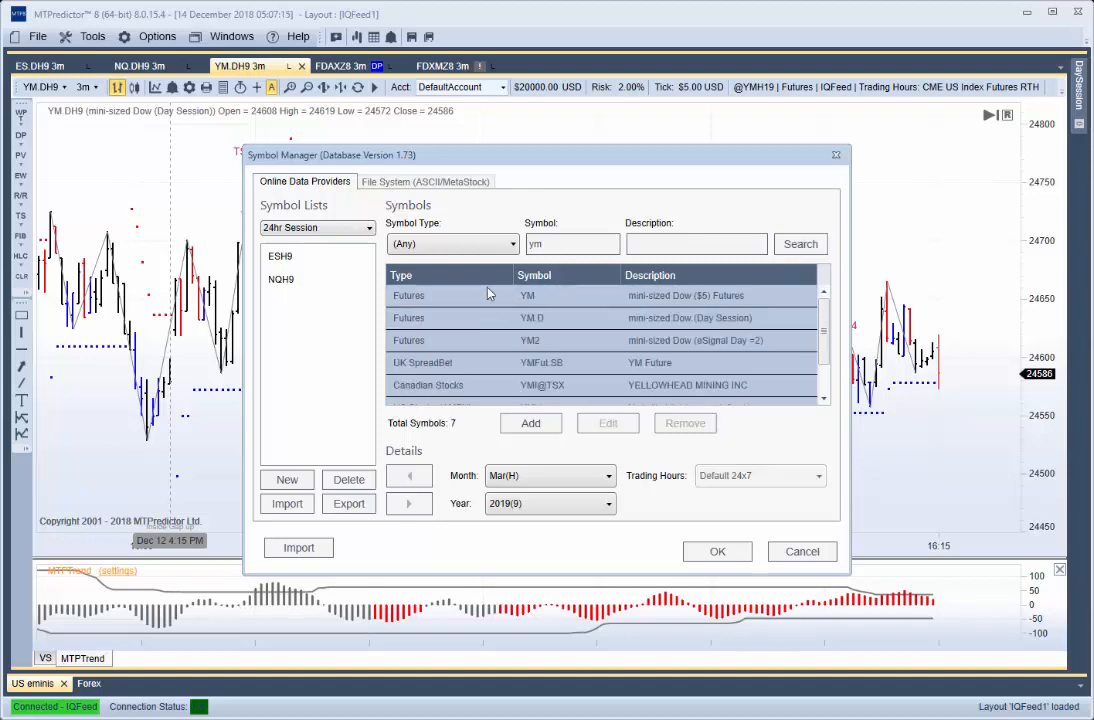
click(433, 303)
click(410, 477)
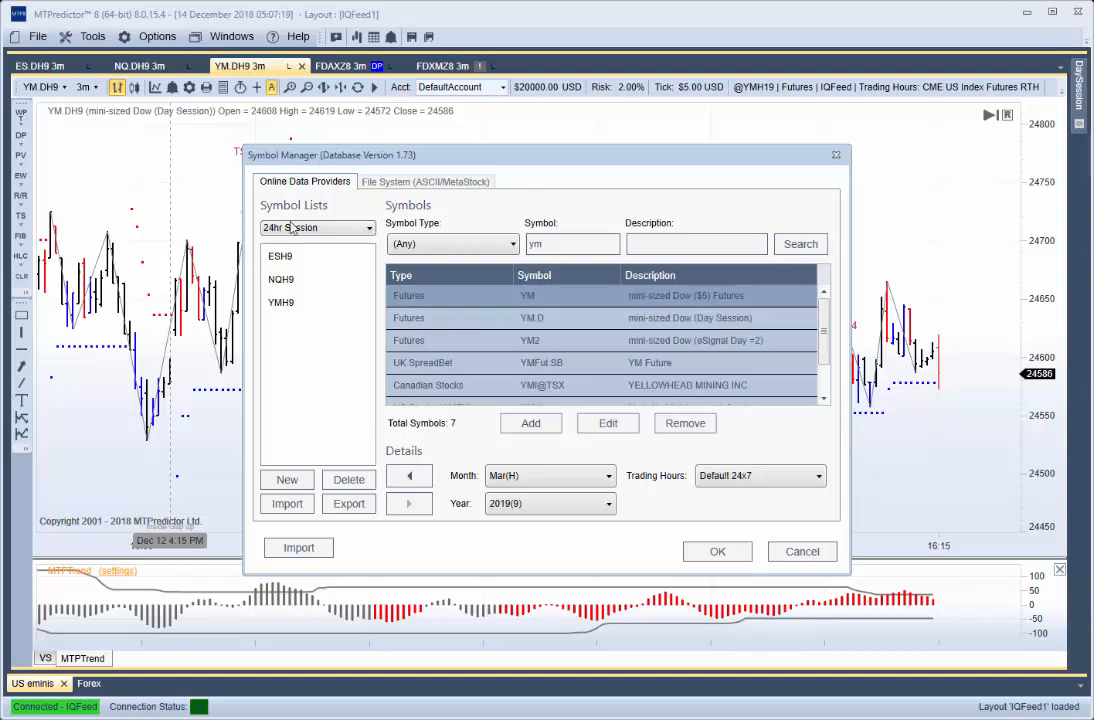
click(318, 257)
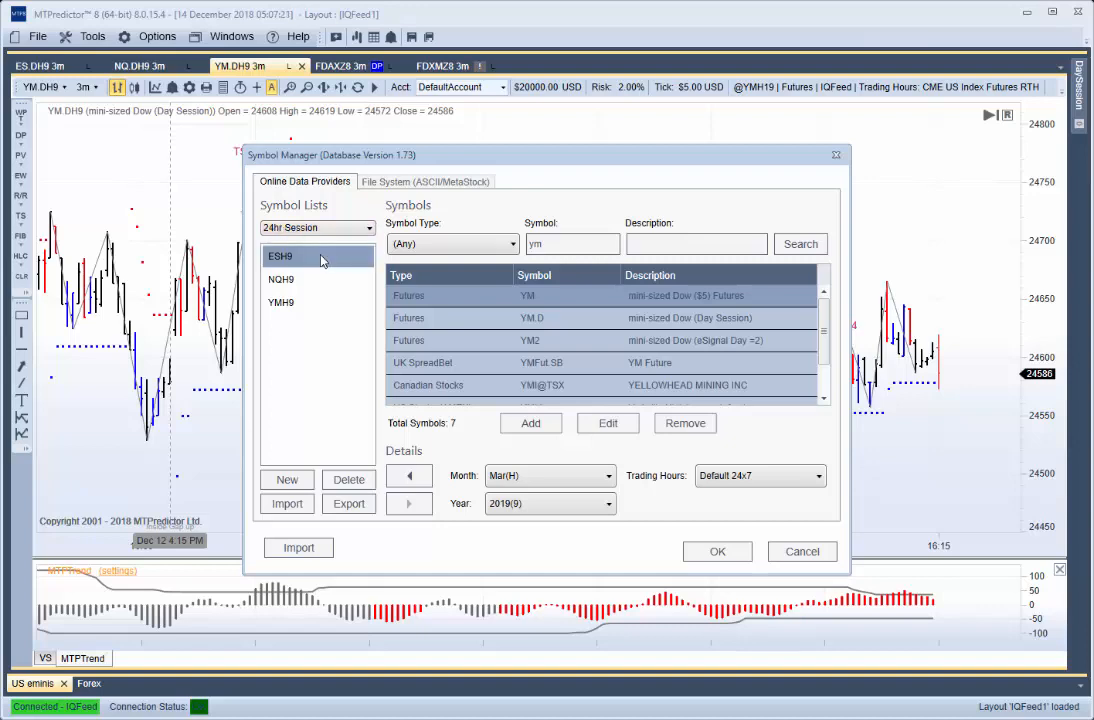
click(290, 302)
click(282, 280)
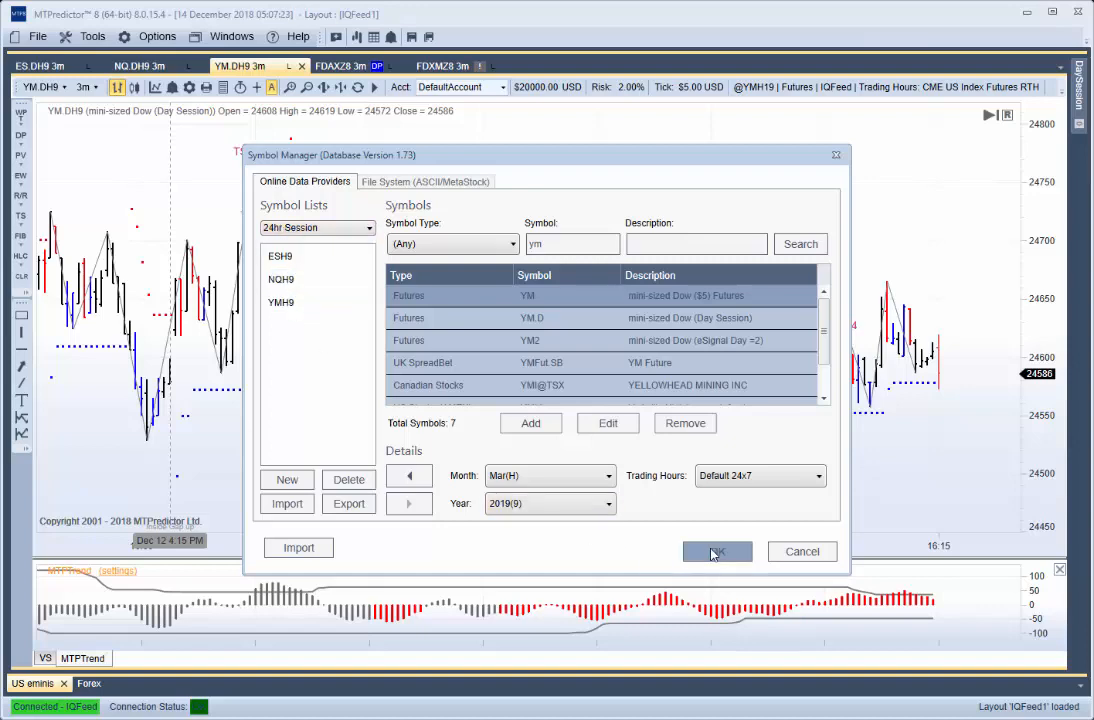
click(716, 551)
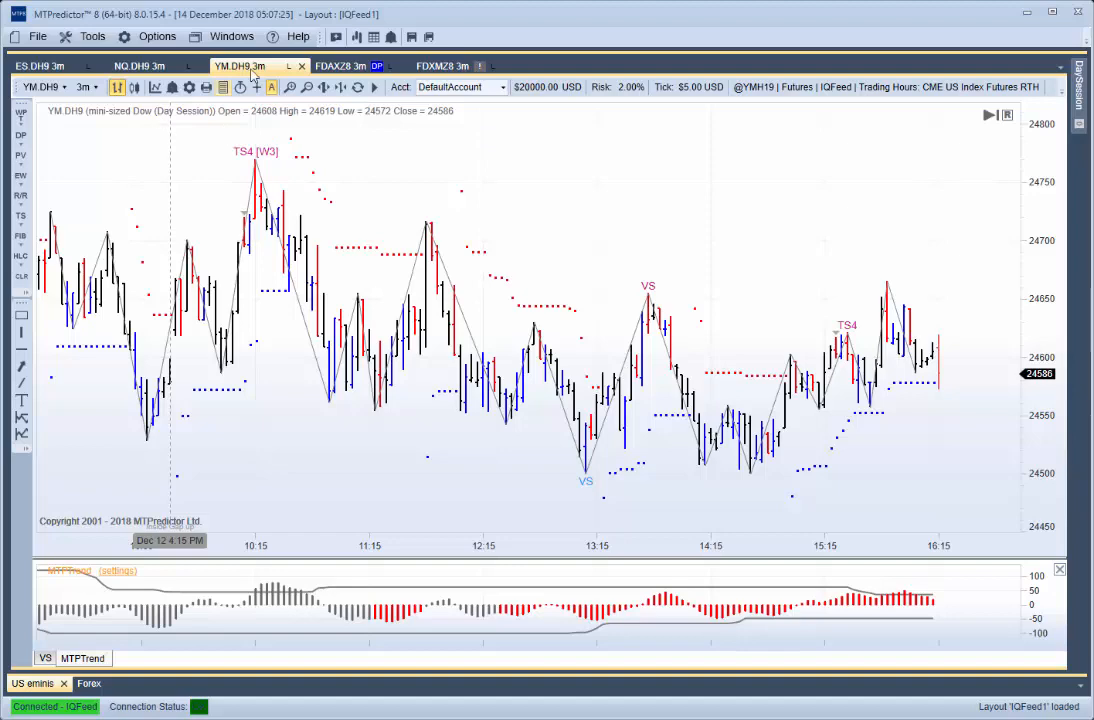
- Start a new chart for the YM mini-sized Dow ($5) Futures with a 15m period
click(374, 88)
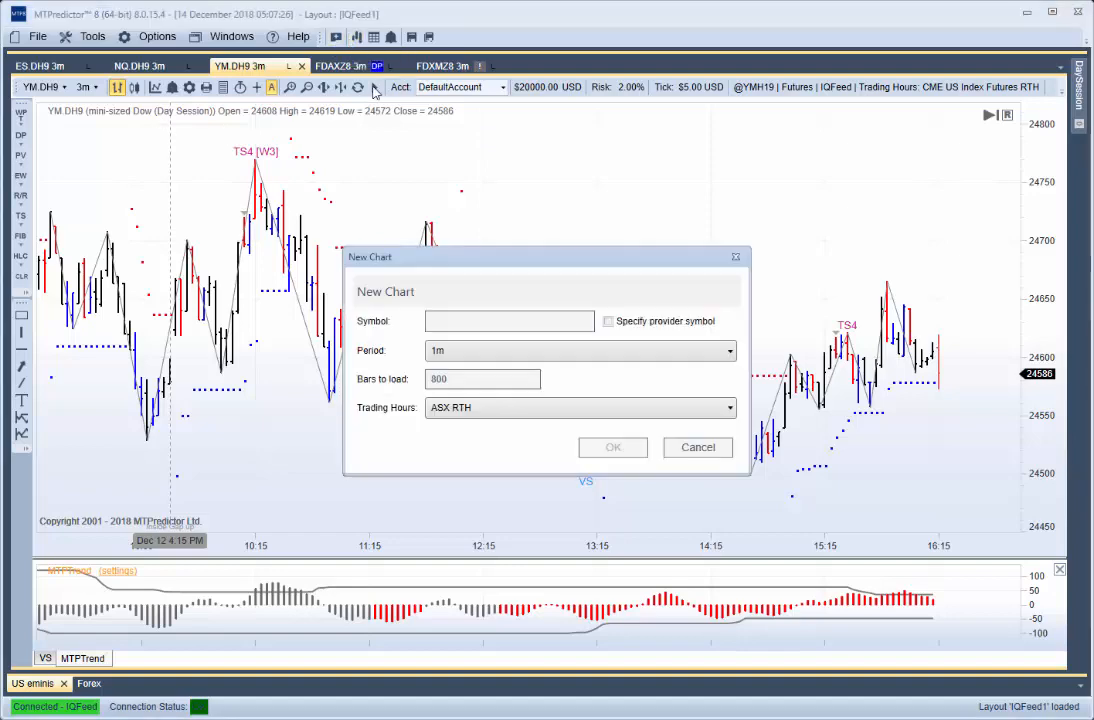
click(432, 319)
text(ym)
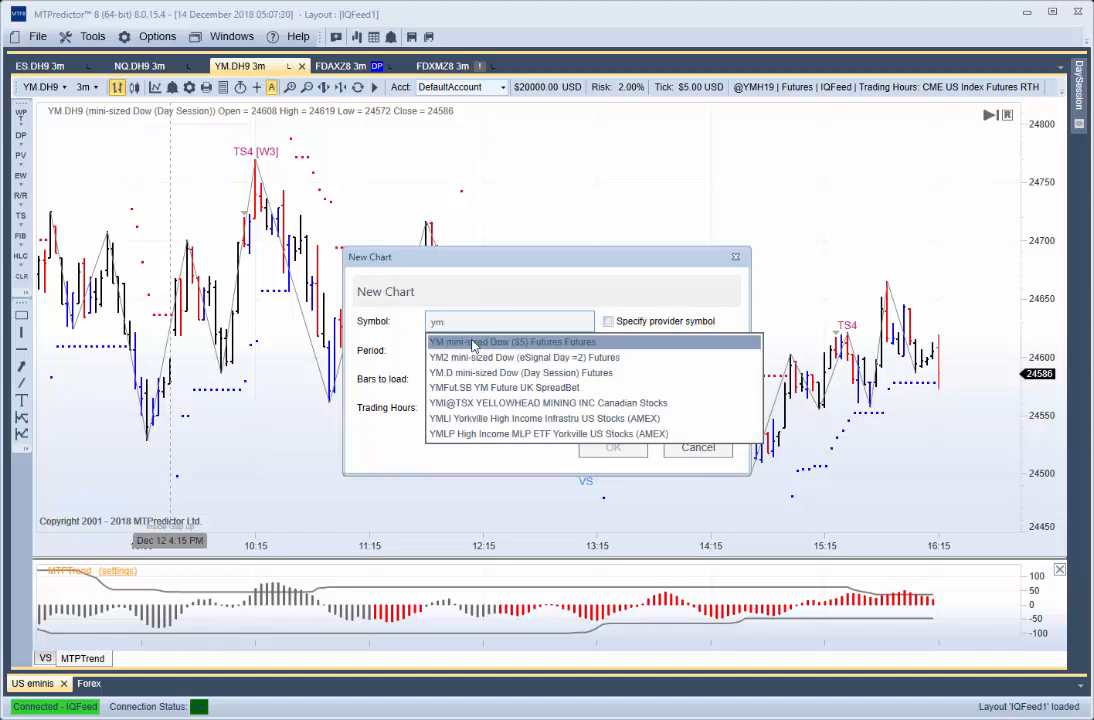
click(480, 342)
click(476, 352)
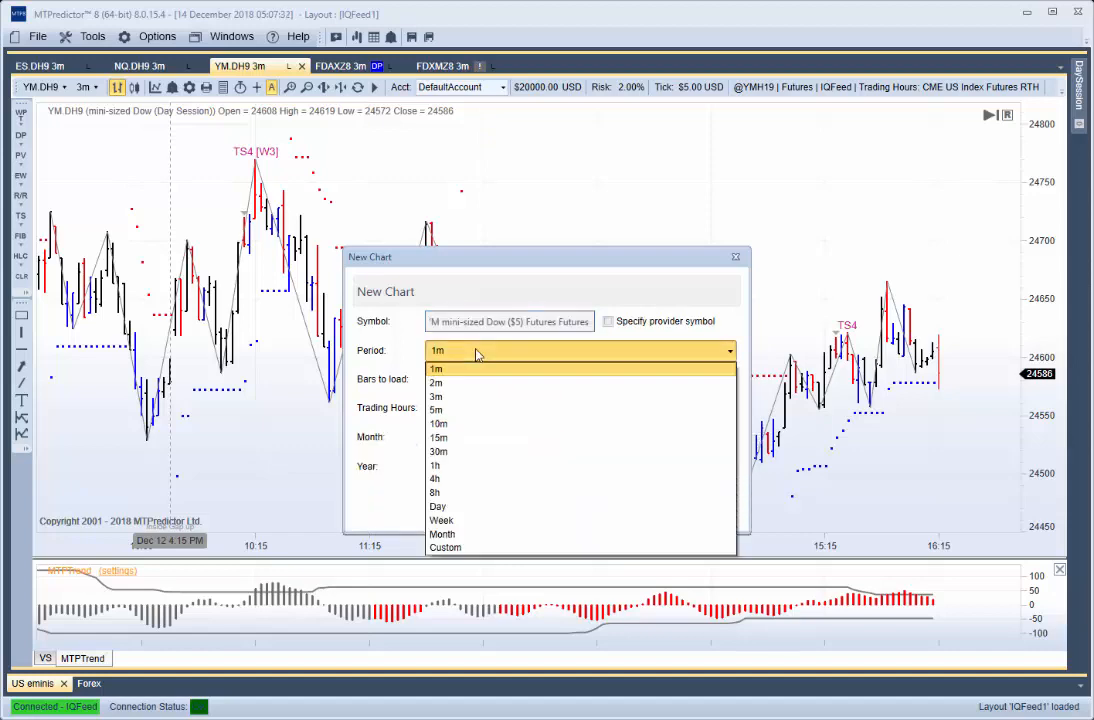
click(463, 441)
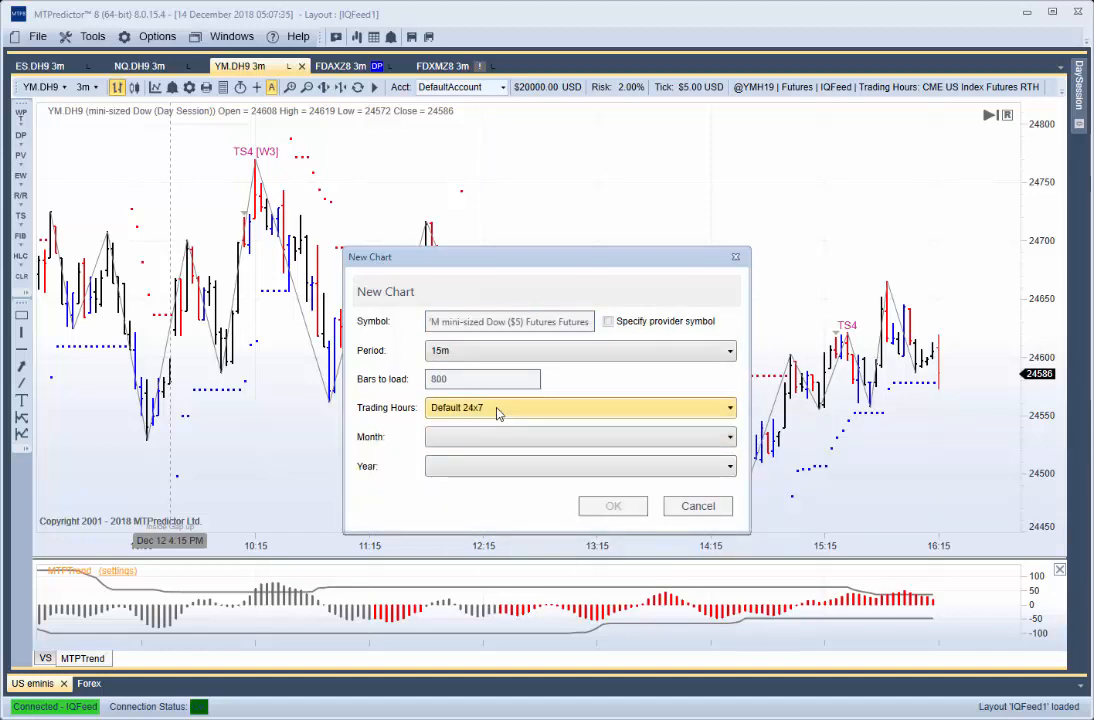
- Set Default 24x7 trading hours and the March 2019 contract for the new chart, and create it
click(498, 409)
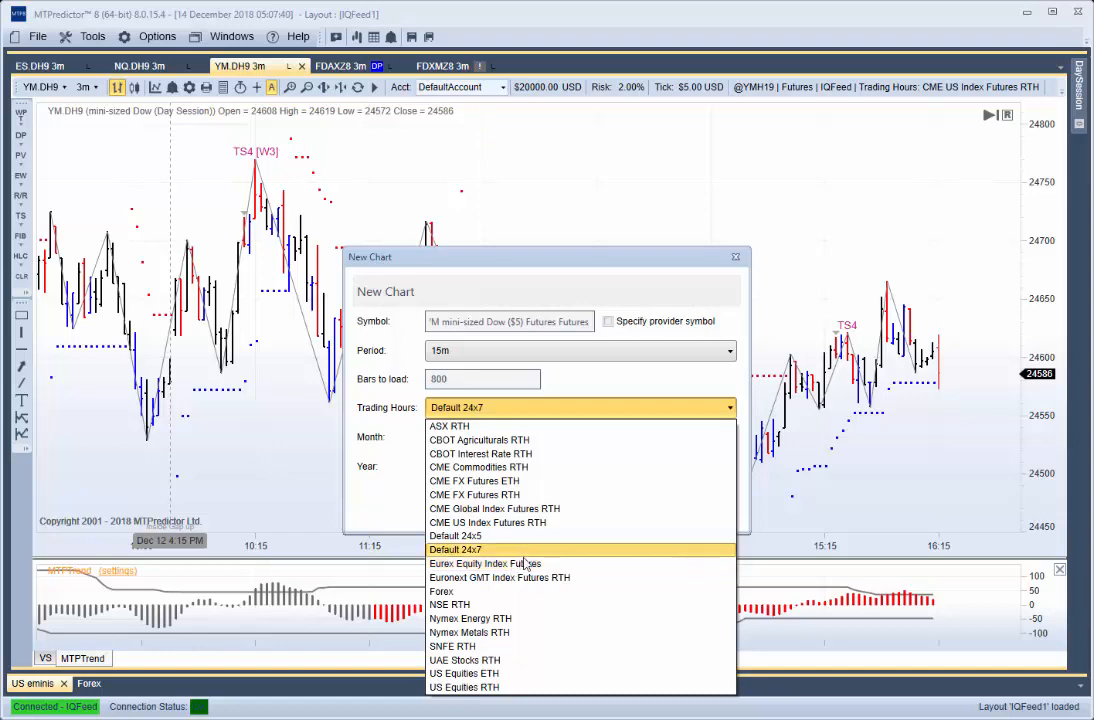
click(470, 549)
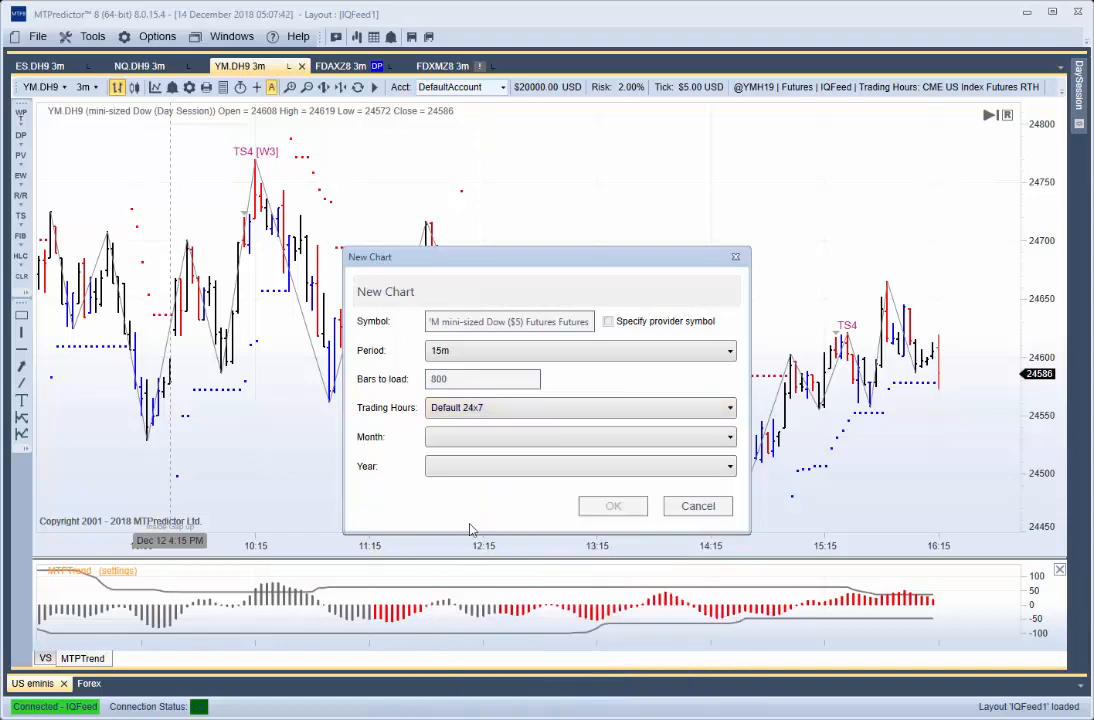
click(458, 440)
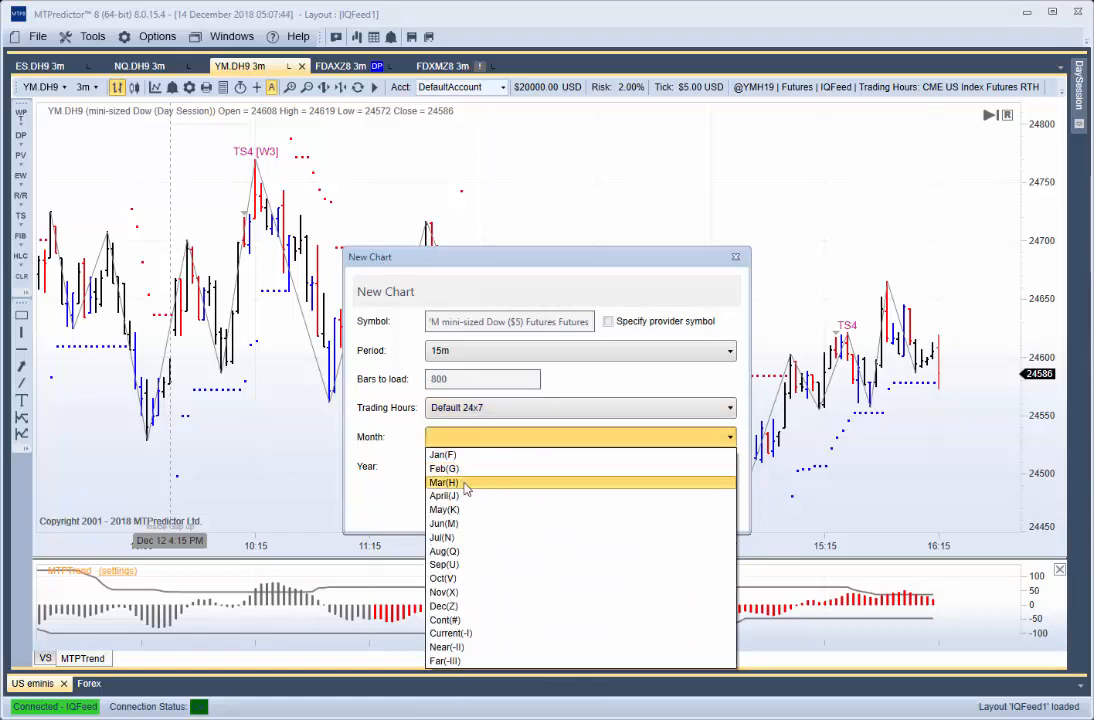
click(477, 482)
click(501, 471)
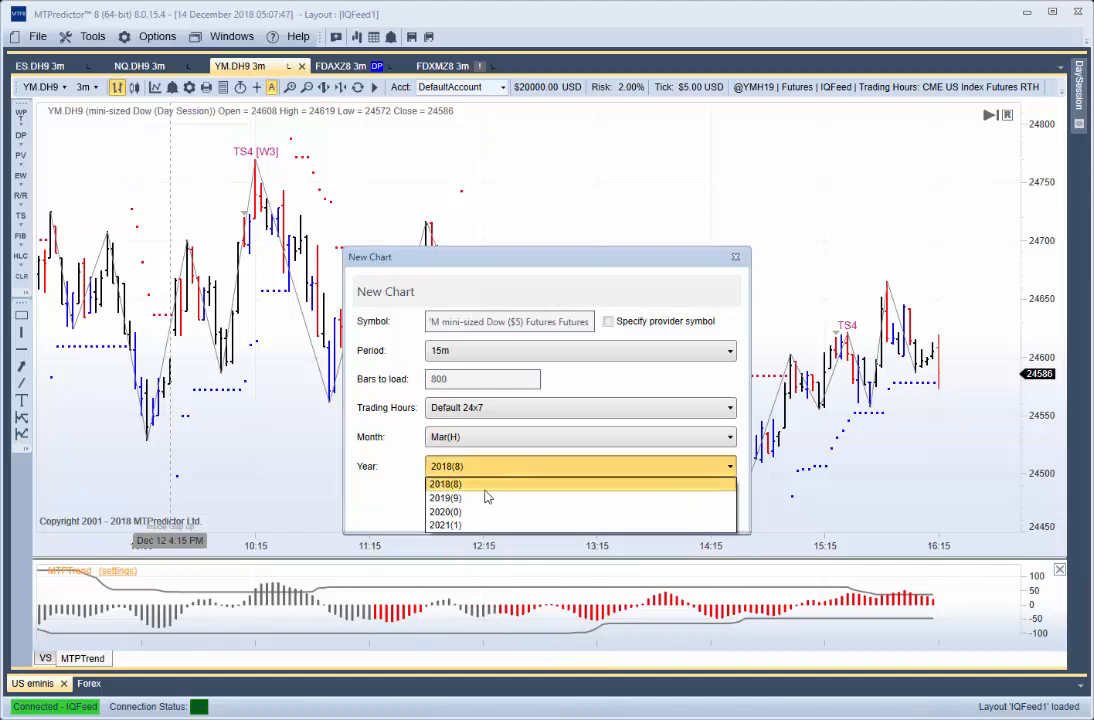
click(470, 484)
click(620, 510)
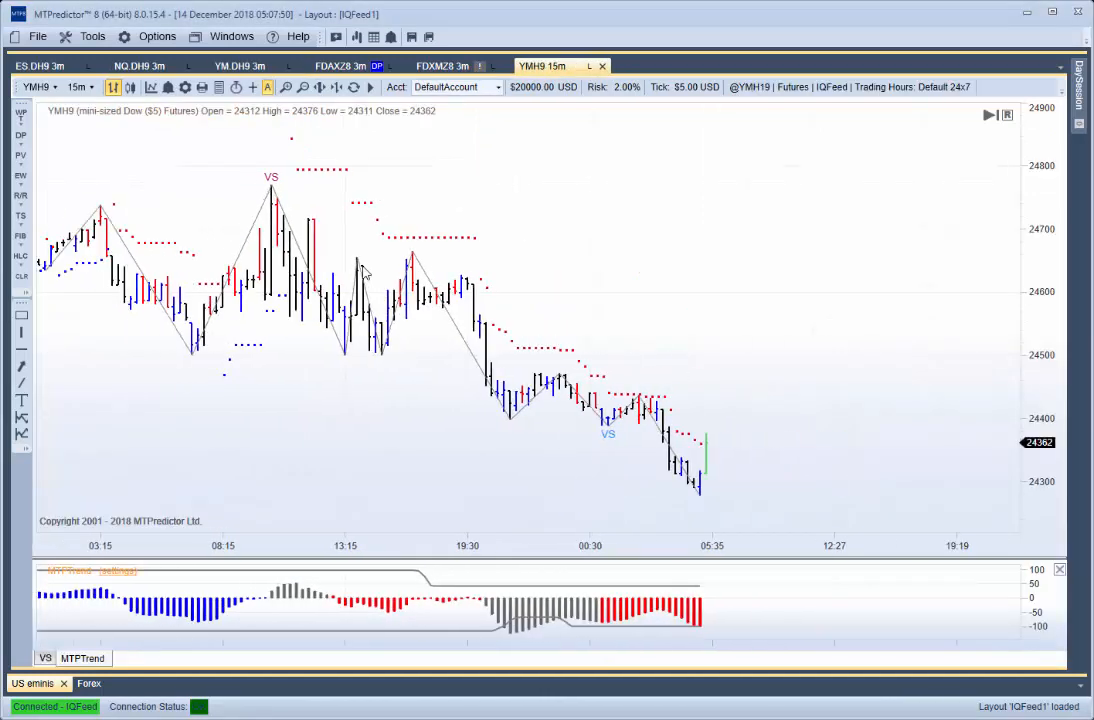
scroll(364, 271, up, 1)
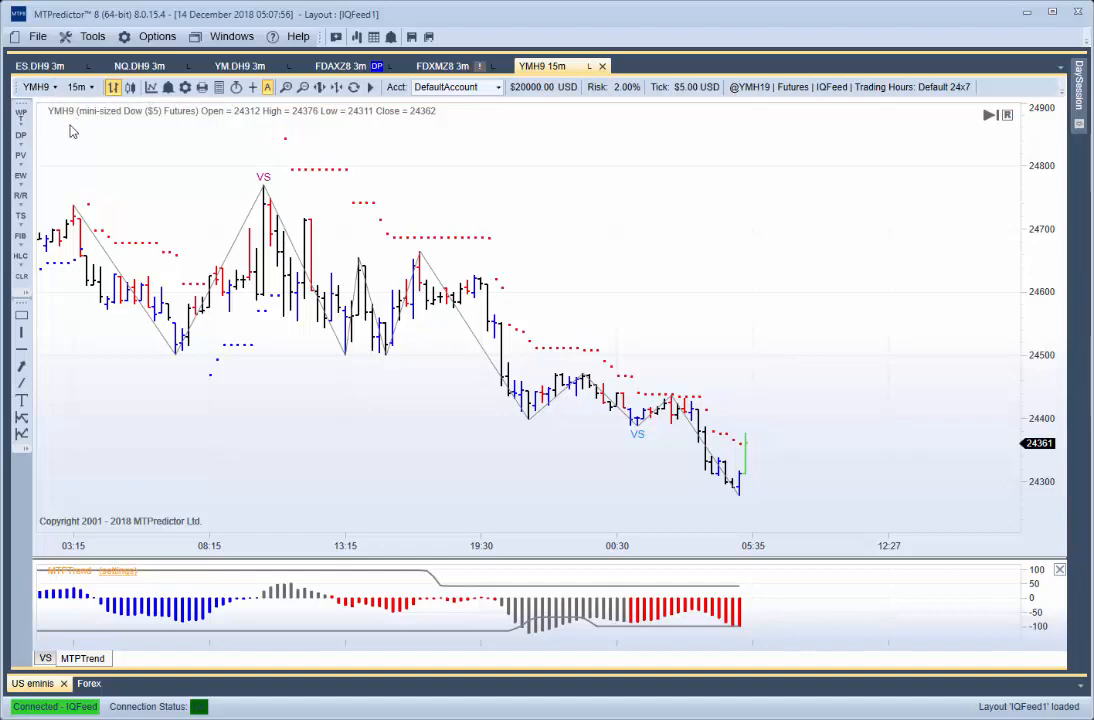
- Switch the new 15m chart to ESH9 from the 24hr Session symbol list and view its earlier bars
click(44, 87)
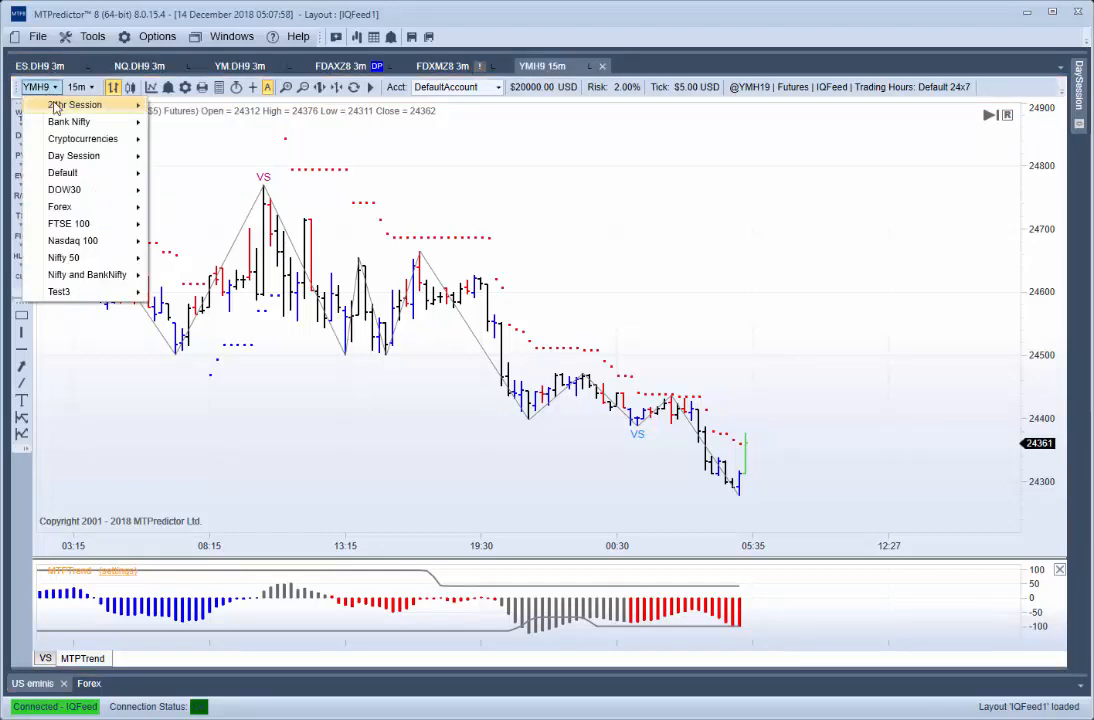
mouse_move(62, 108)
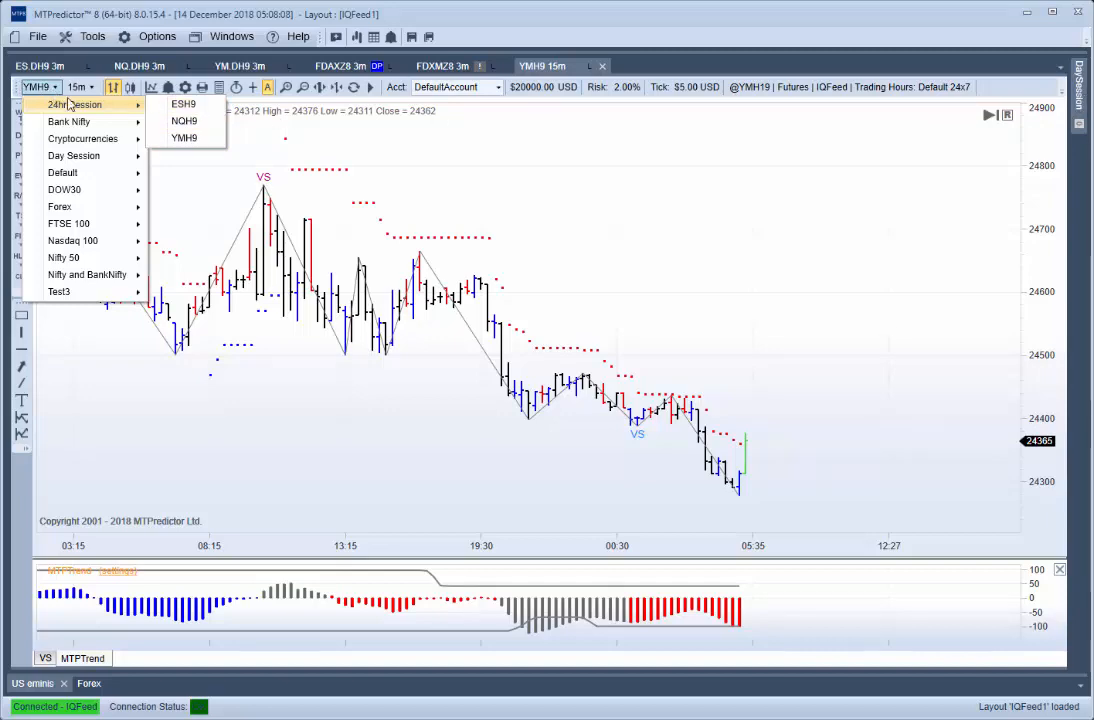
click(192, 157)
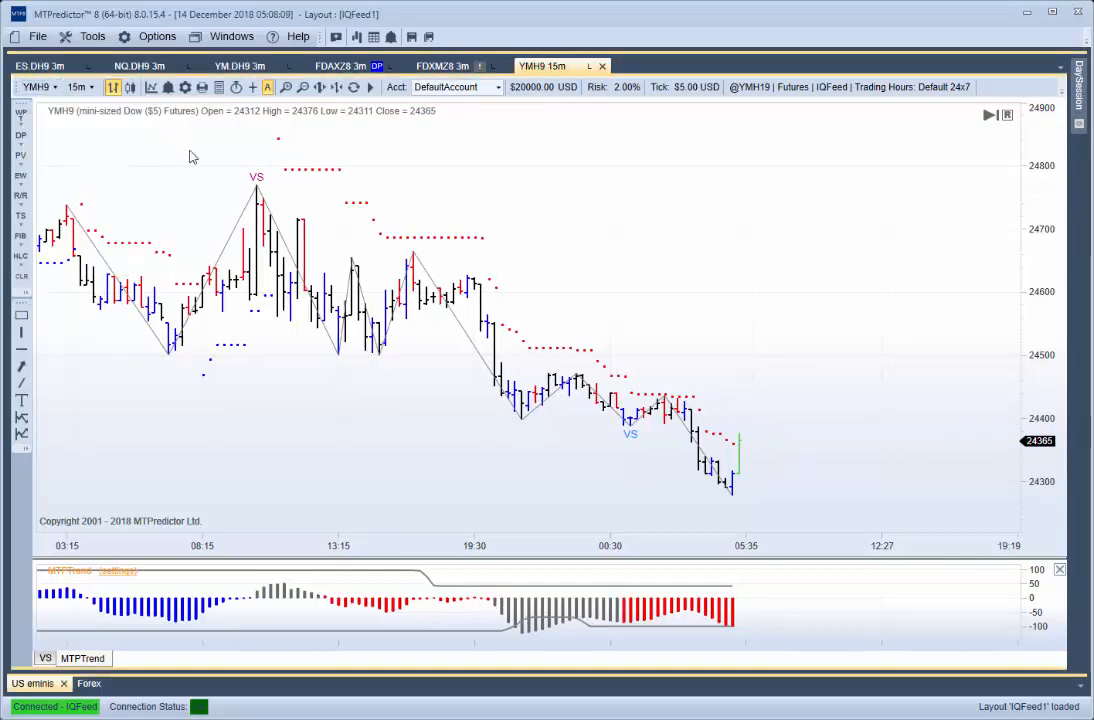
click(55, 88)
mouse_move(62, 103)
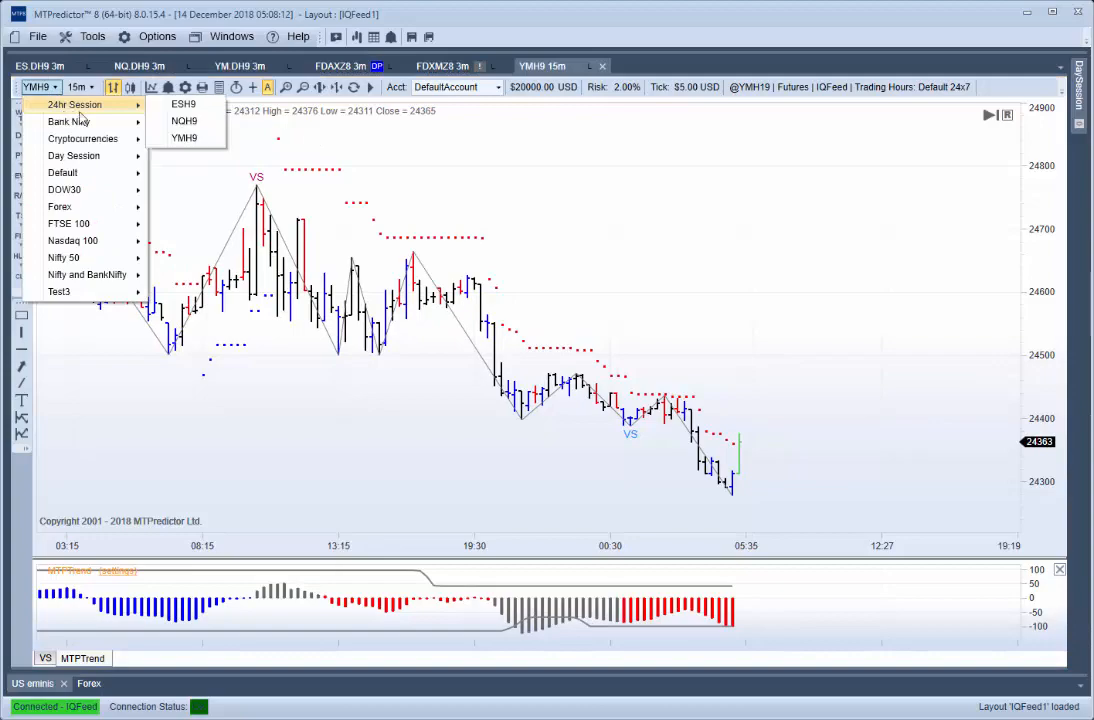
click(186, 105)
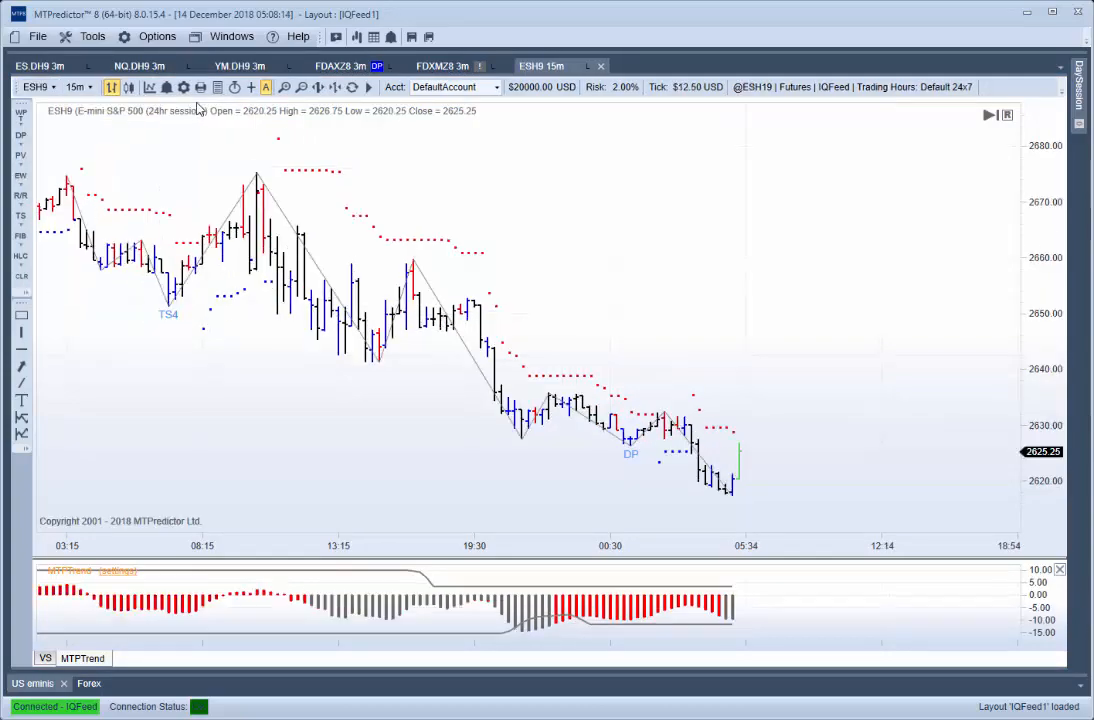
scroll(274, 298, down, 2)
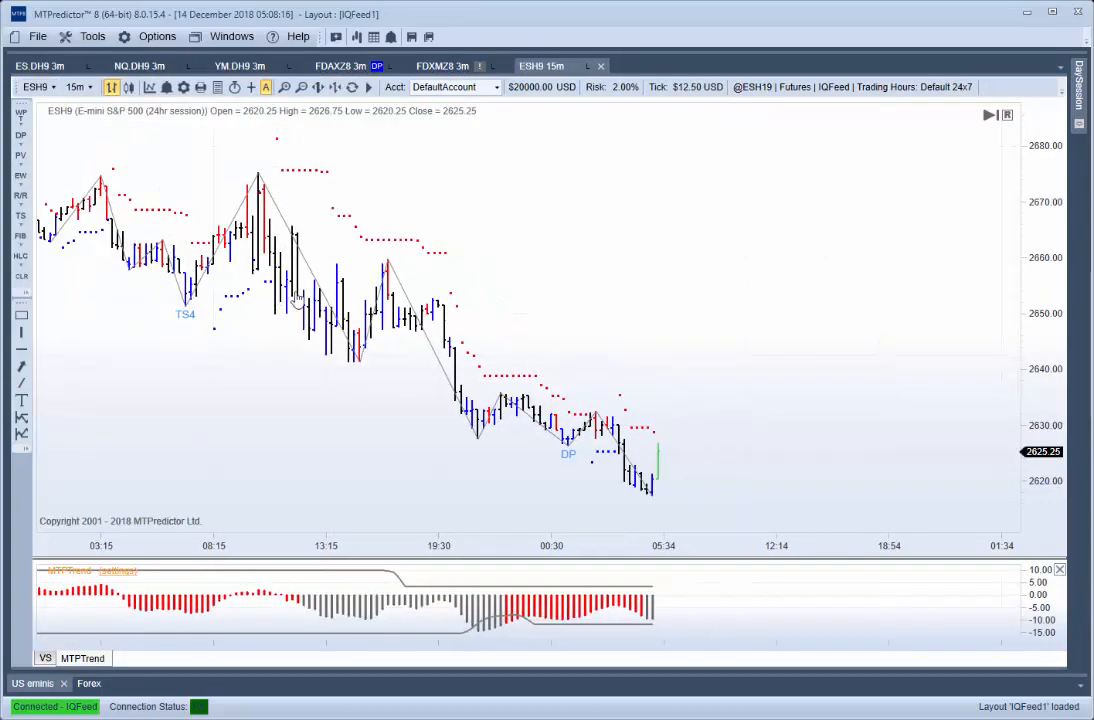
drag(290, 298, 441, 315)
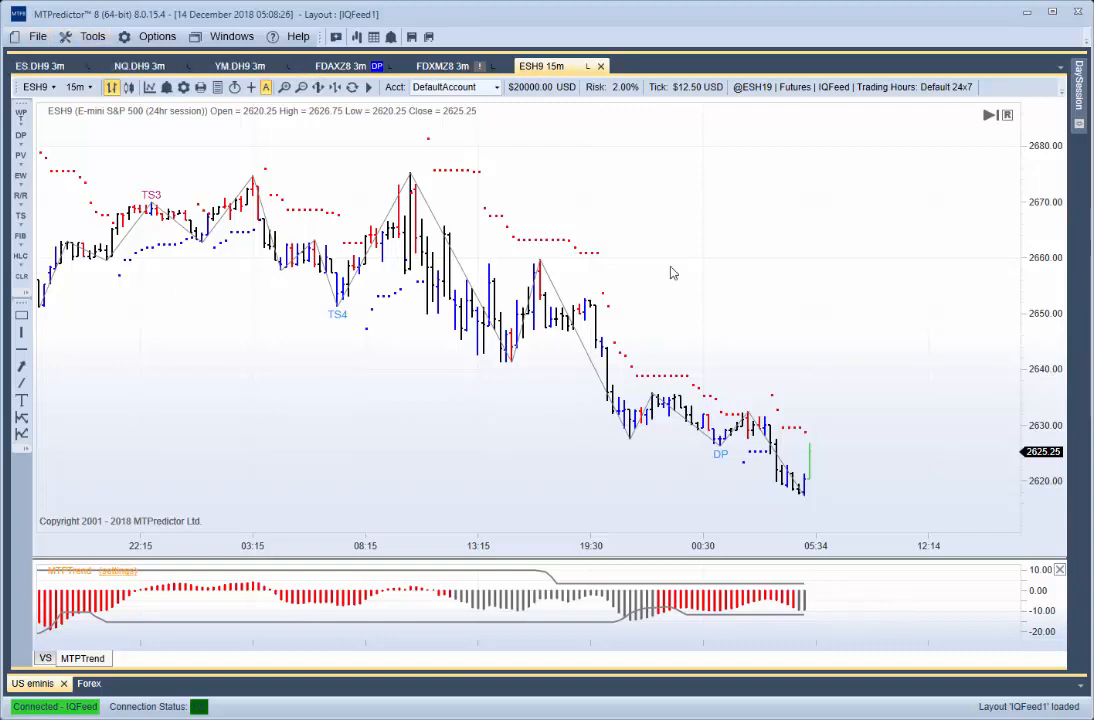
- Review the contracts of the Day Session list in the Symbol Manager and close it without changes
click(1079, 95)
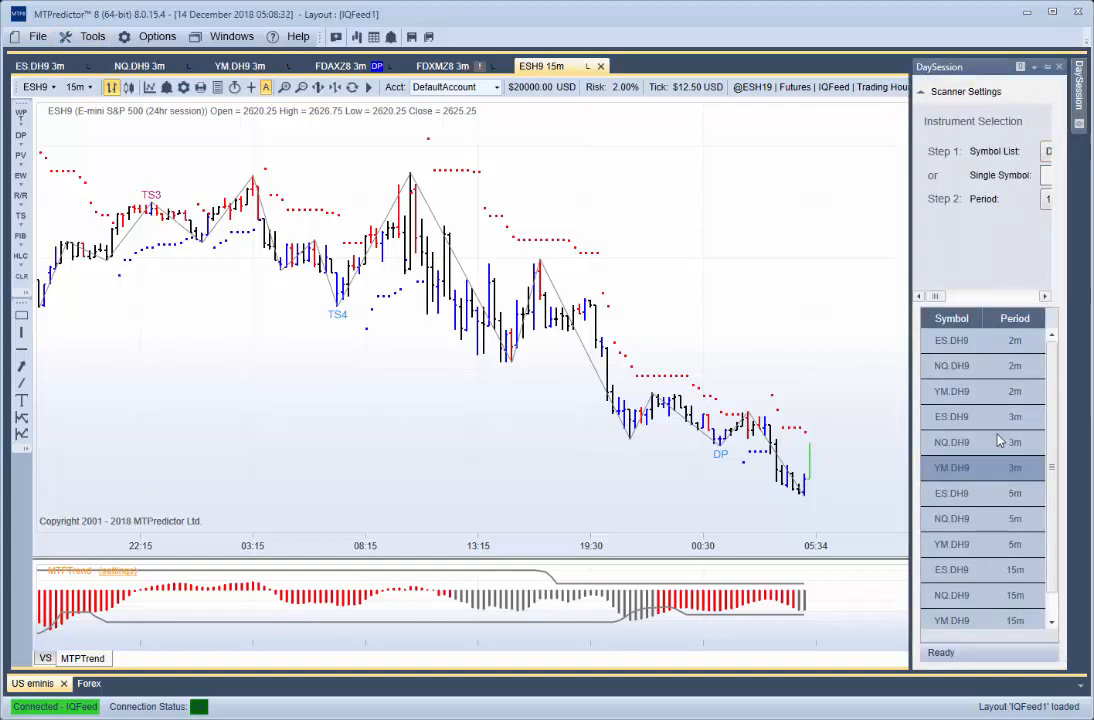
click(88, 37)
click(100, 93)
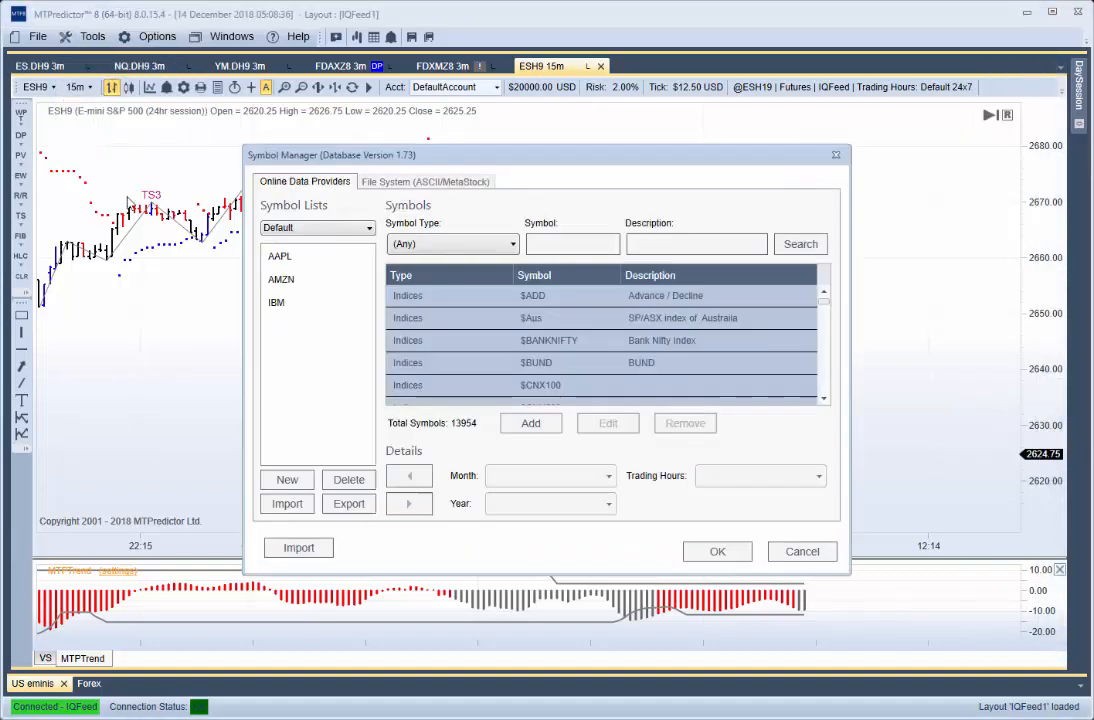
click(315, 228)
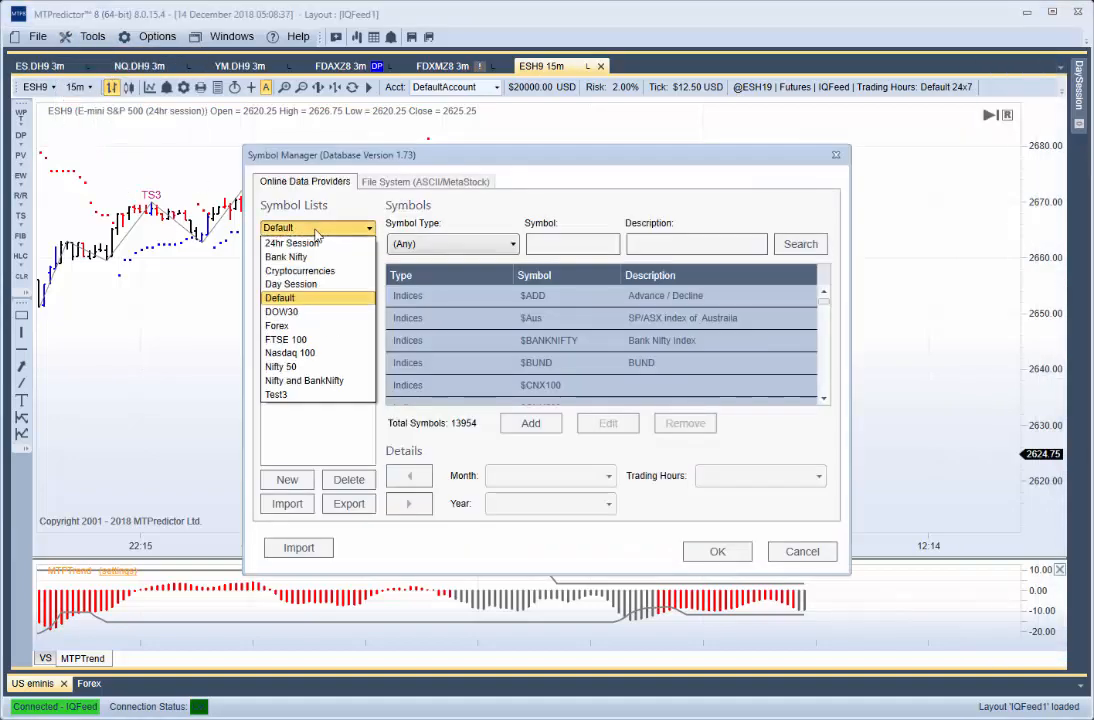
click(300, 284)
click(302, 281)
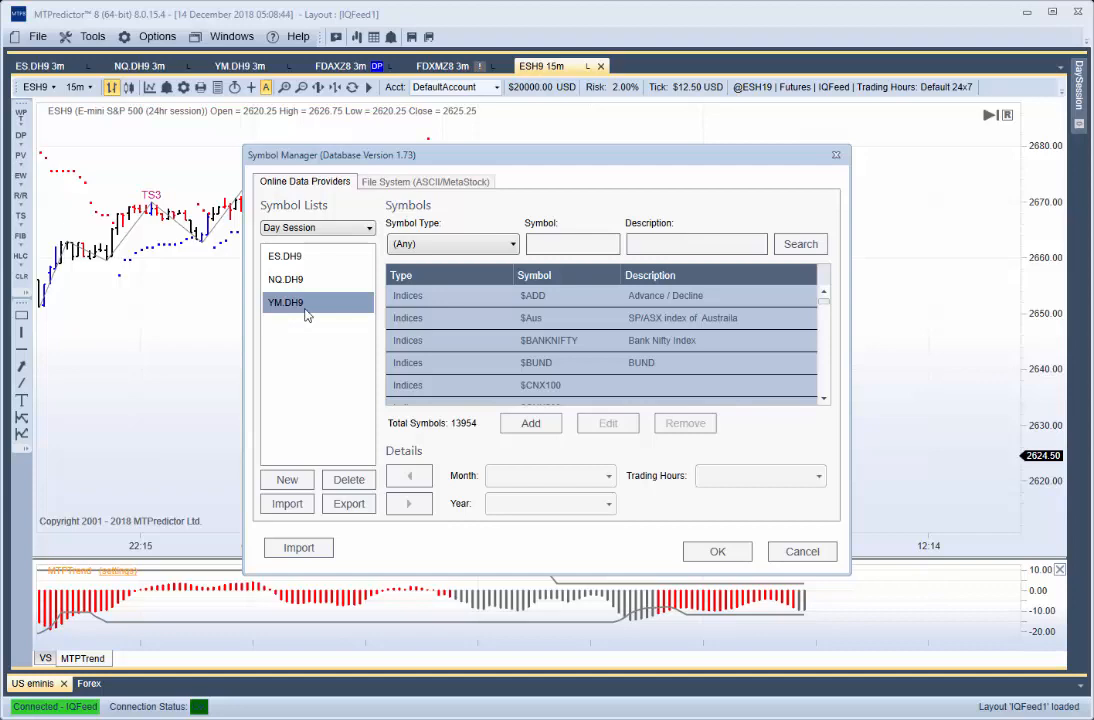
click(790, 549)
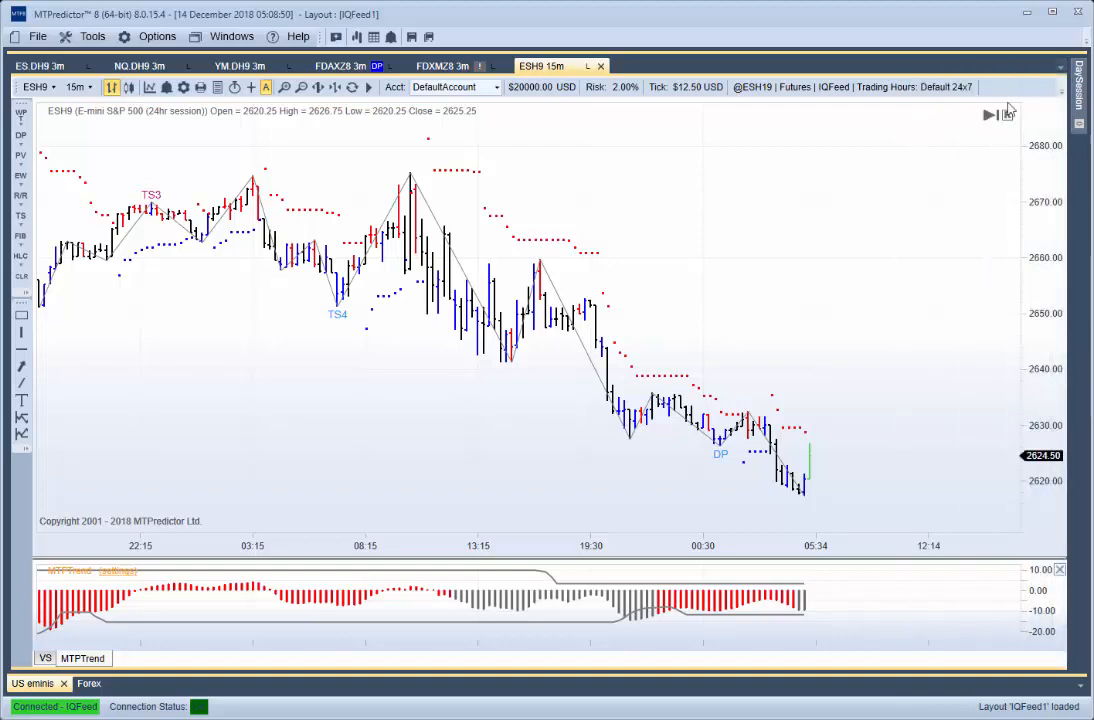
- Check the symbol list choices in the DaySession scanner, keeping Day Session selected
mouse_move(1078, 90)
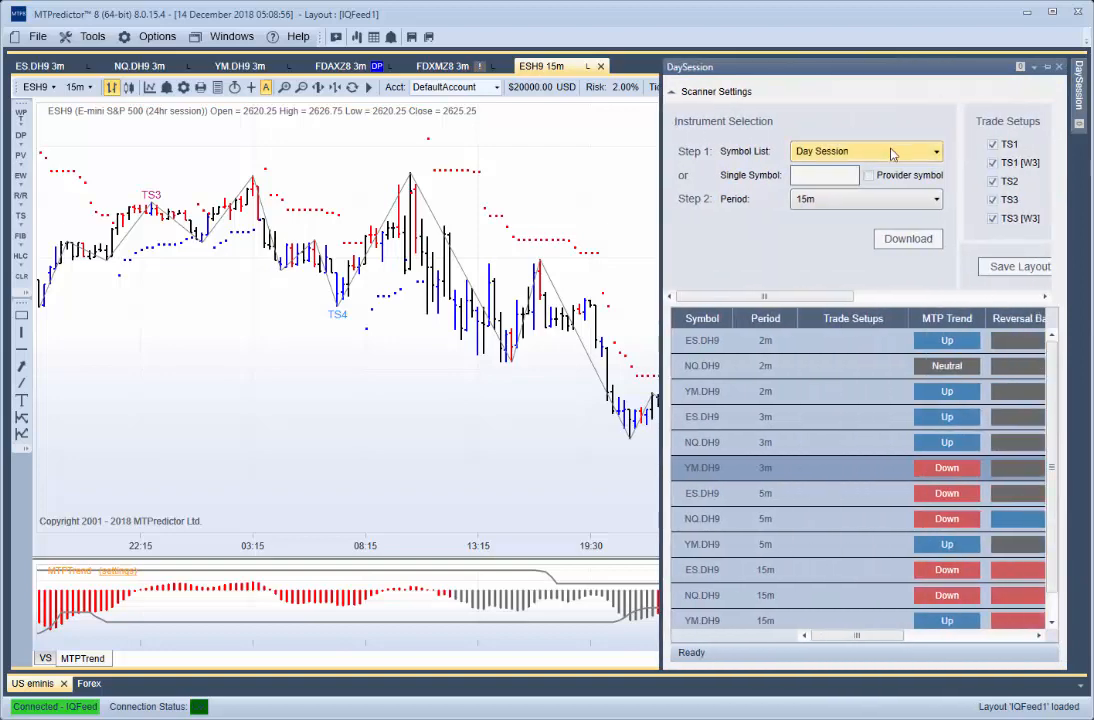
click(893, 153)
click(836, 212)
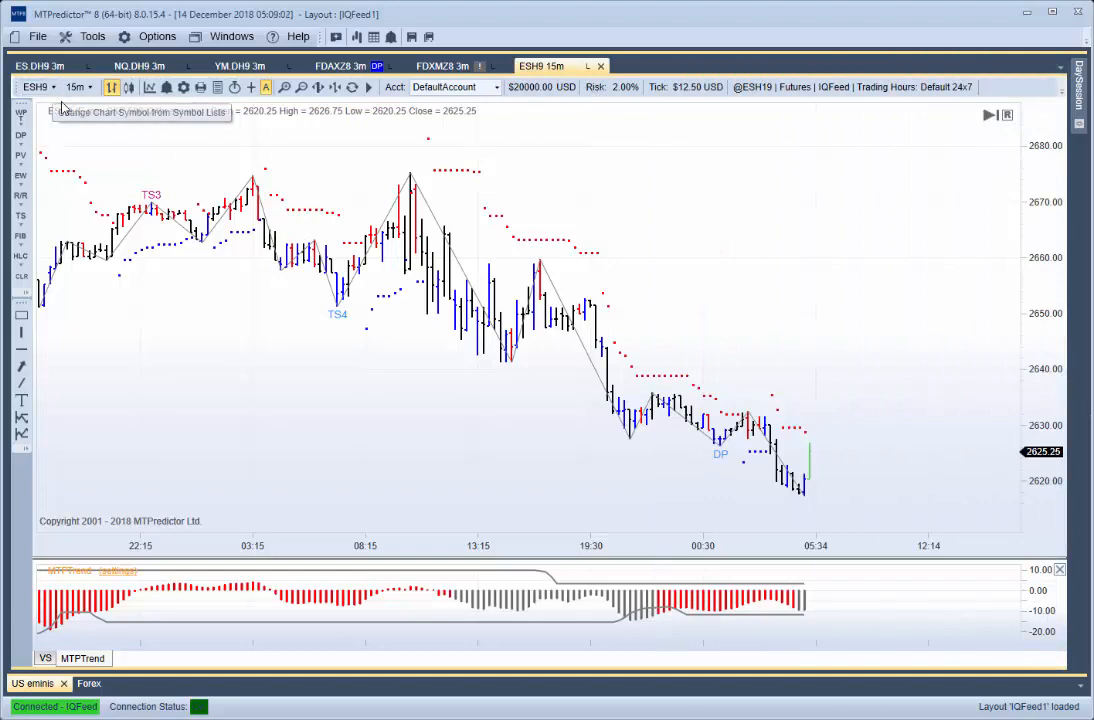
- Bring up the ES.DH9 3m day-session chart and examine its earlier price bars
drag(275, 399, 322, 386)
click(46, 62)
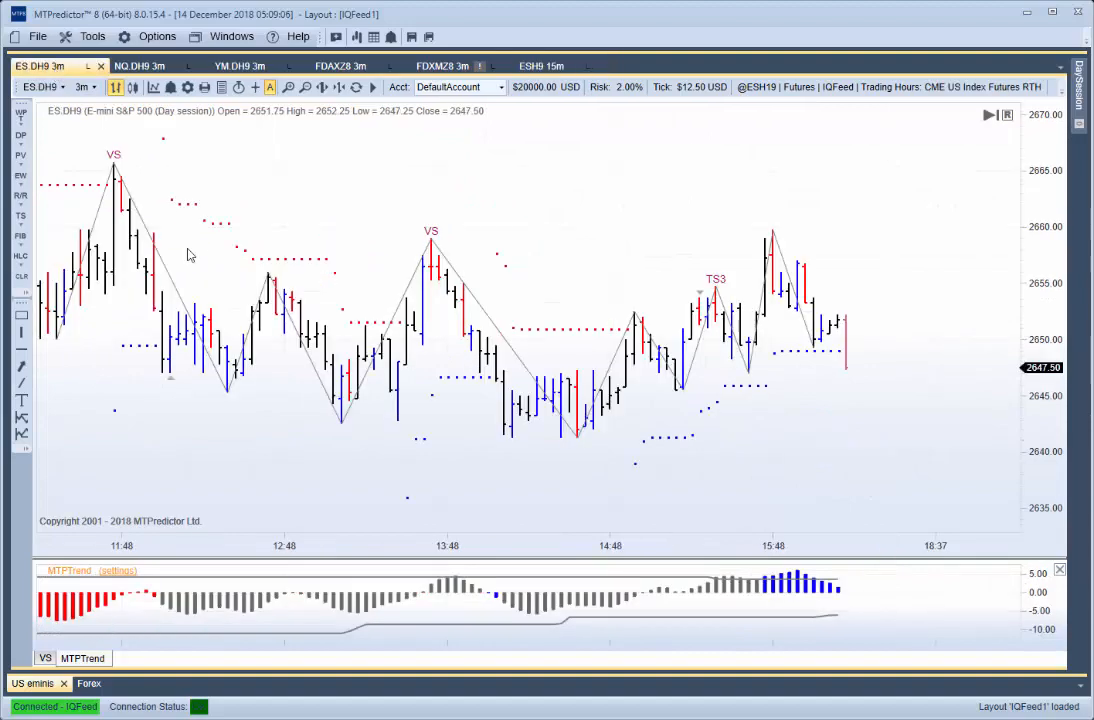
scroll(245, 294, down, 3)
drag(218, 336, 378, 324)
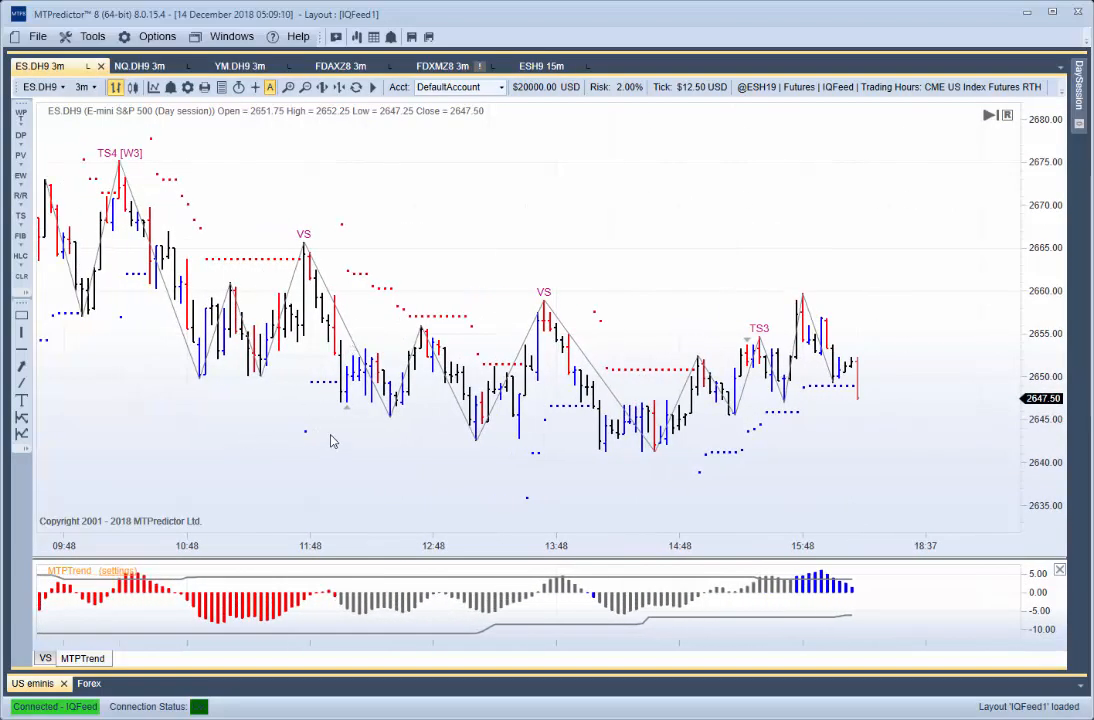